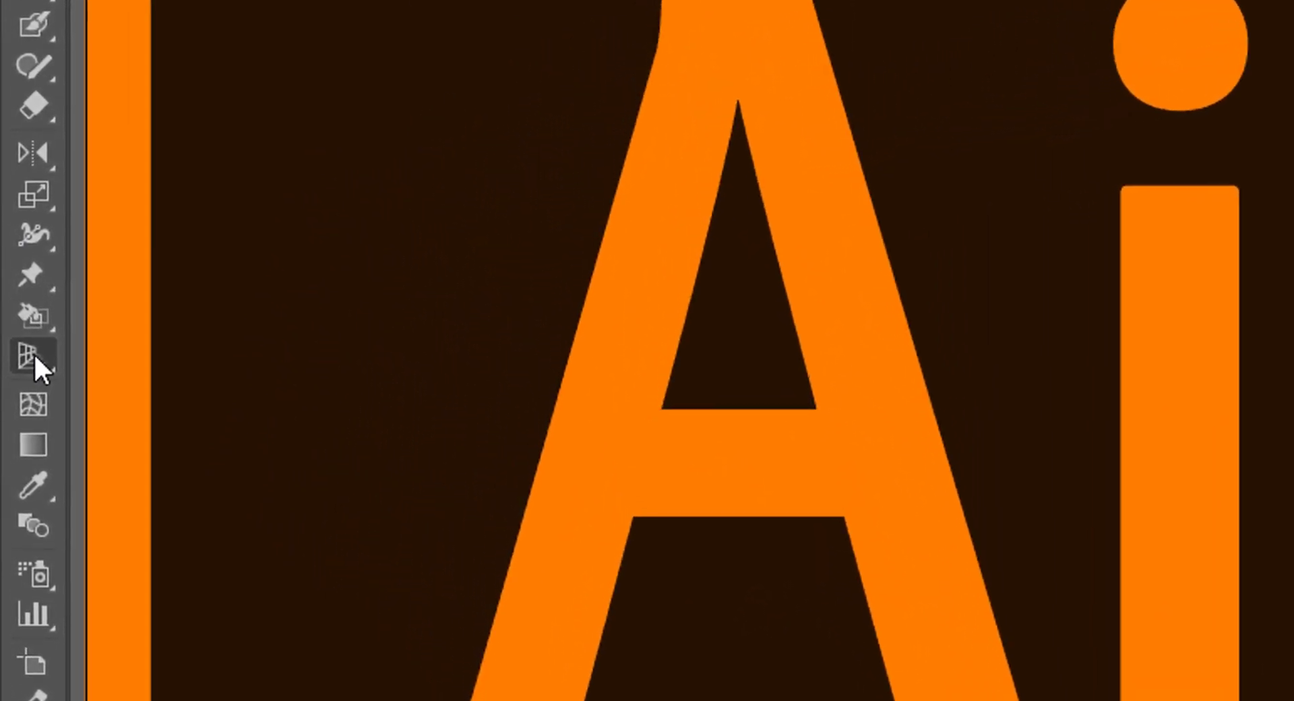
# - Activate the Perspective Grid tool and confirm its options with the active plane widget kept at Top-Left
pyautogui.click(34, 356)
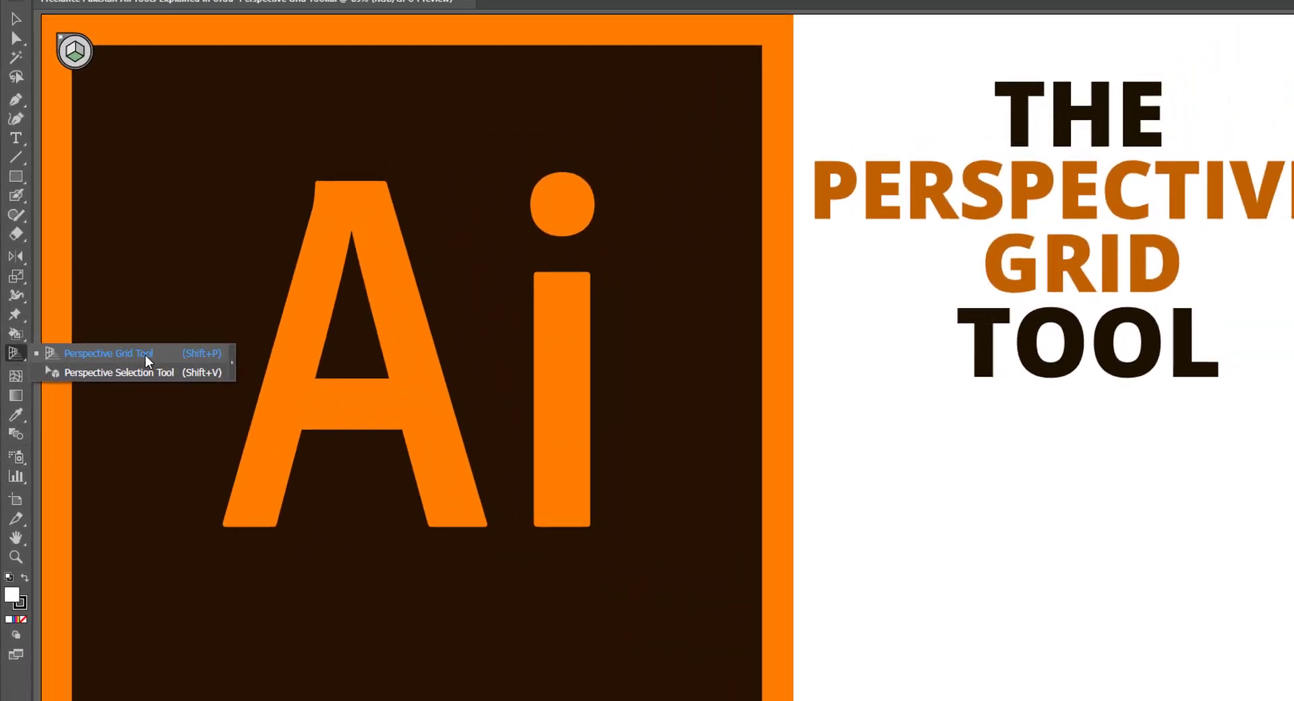
pyautogui.click(12, 356)
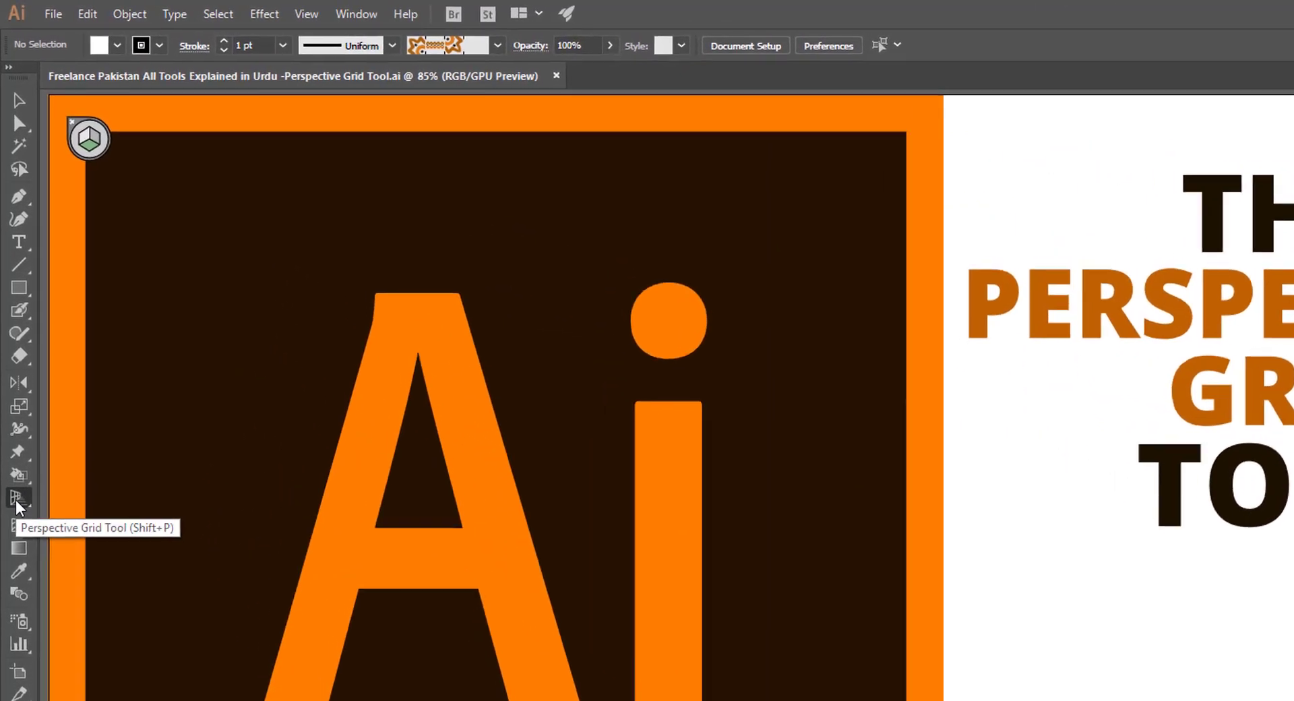
pyautogui.doubleClick(16, 446)
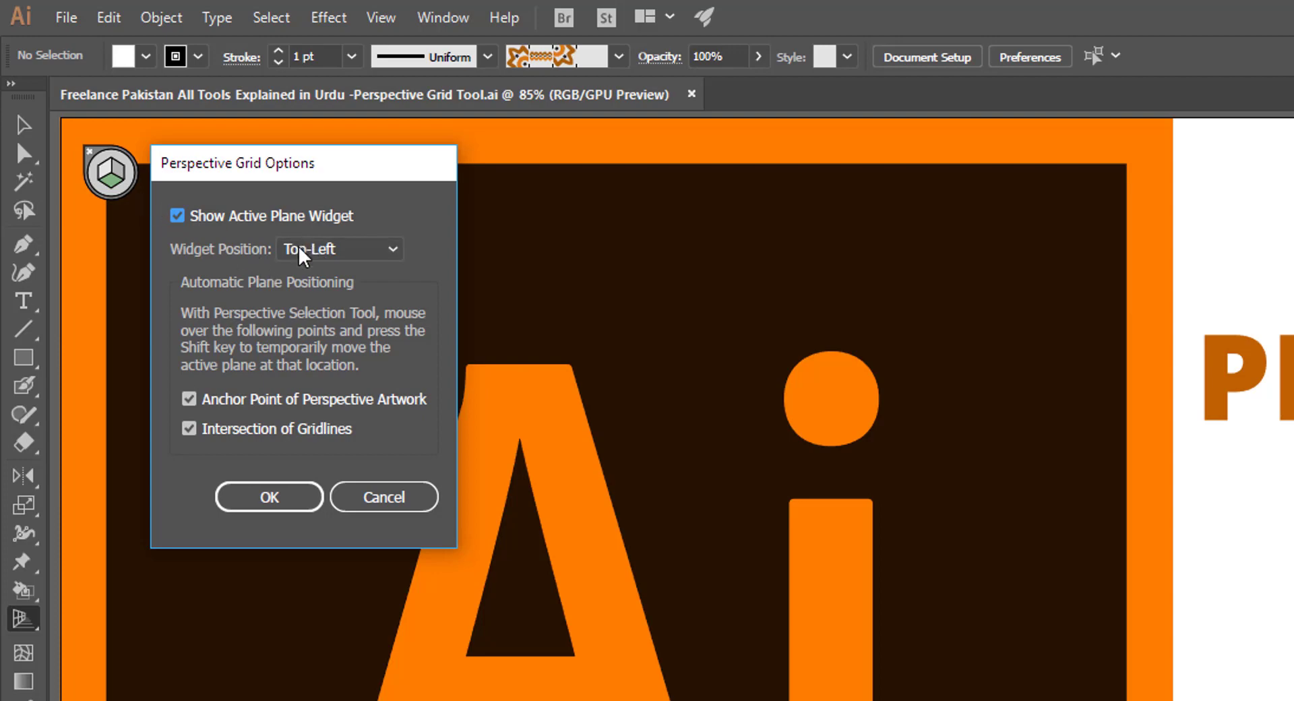
pyautogui.click(320, 255)
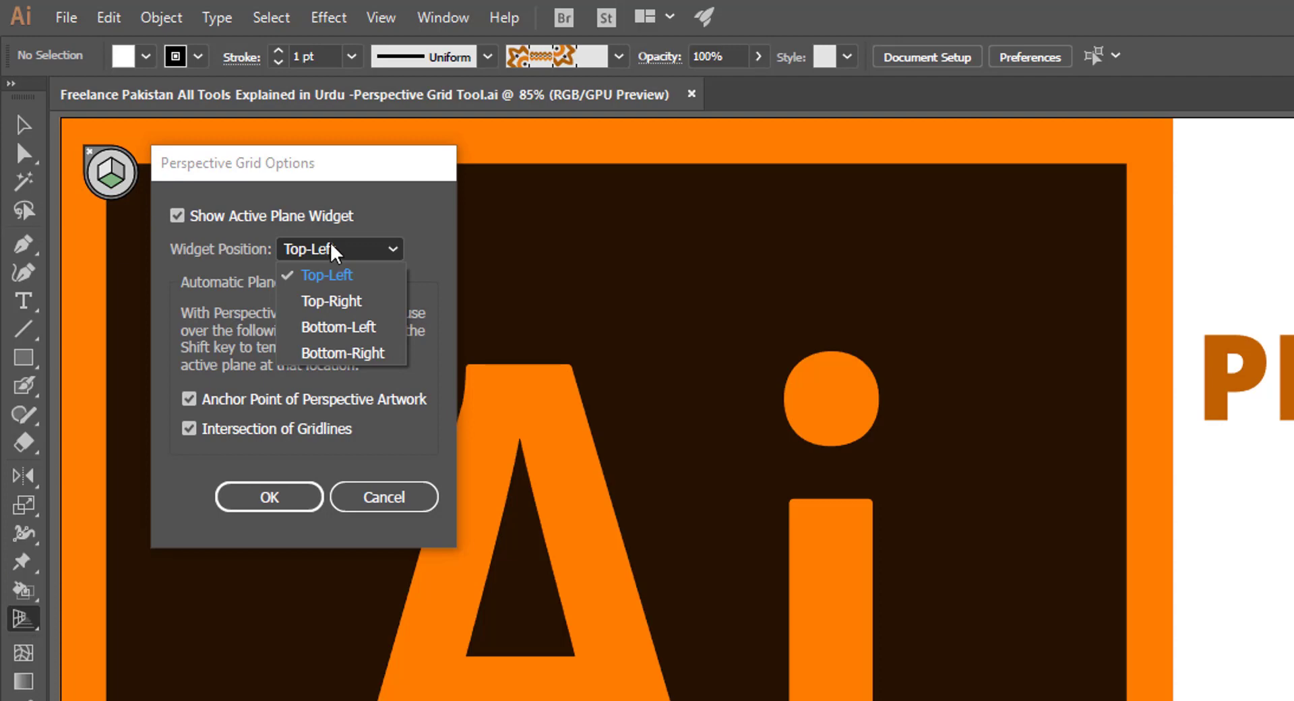
pyautogui.click(235, 270)
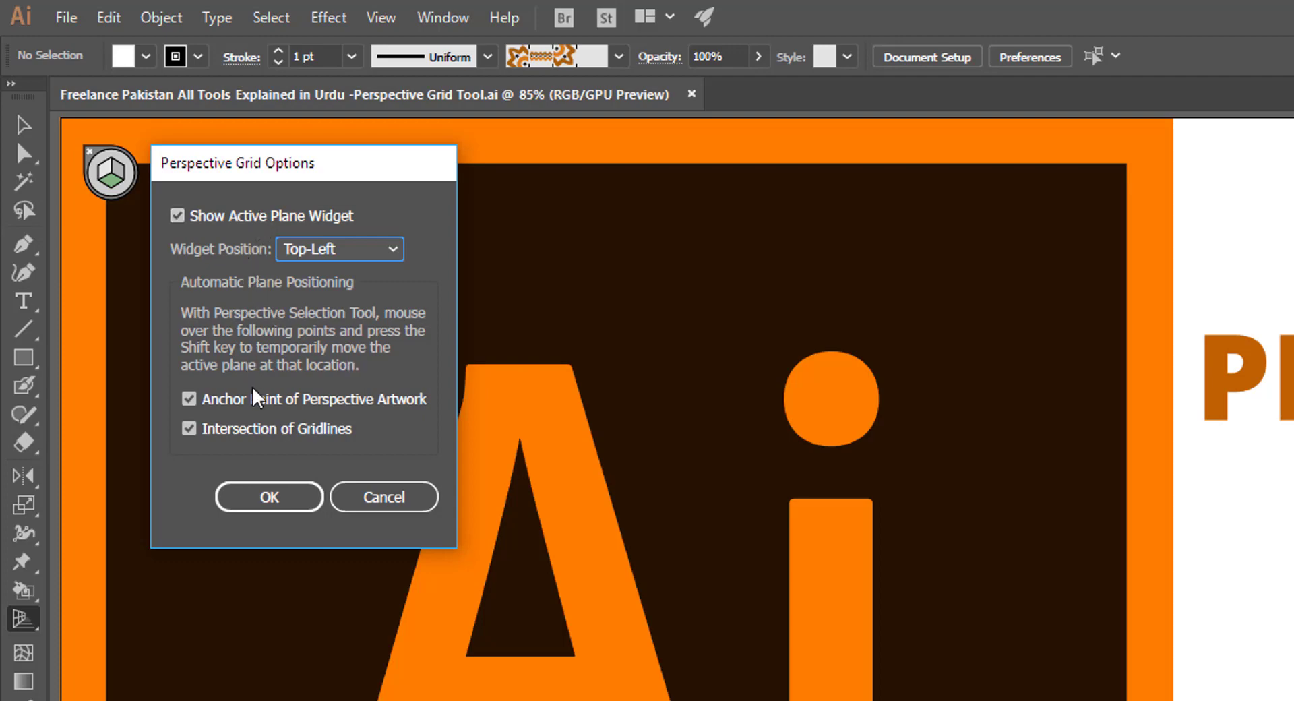
pyautogui.click(271, 502)
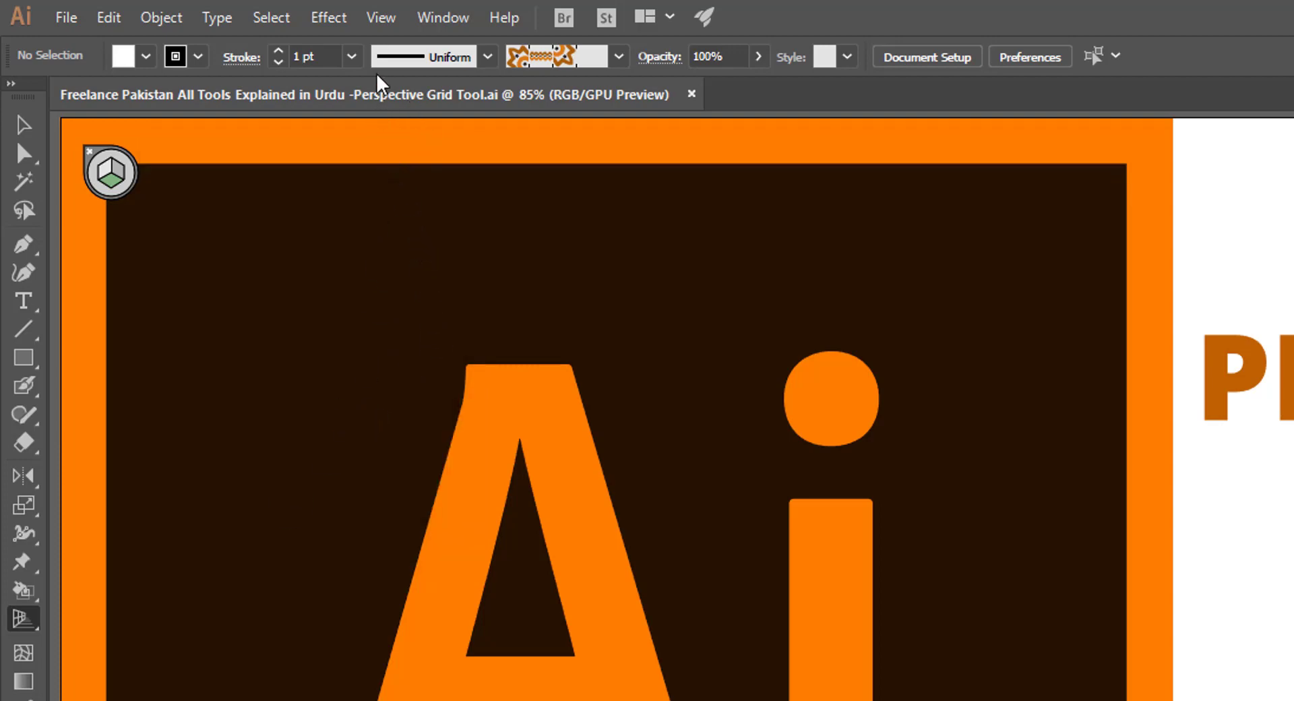
# - Look through the one-, two- and three-point perspective entries and open the perspective grid definition settings
pyautogui.click(380, 19)
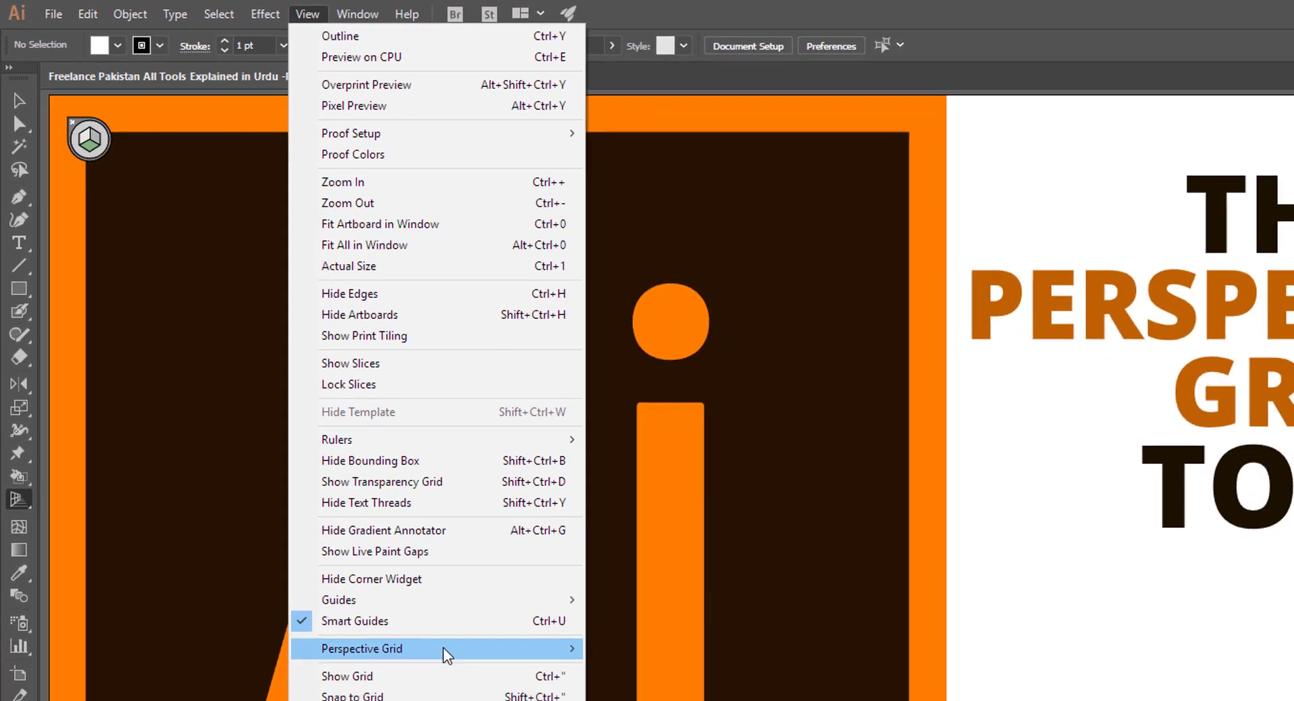
pyautogui.moveTo(446, 655)
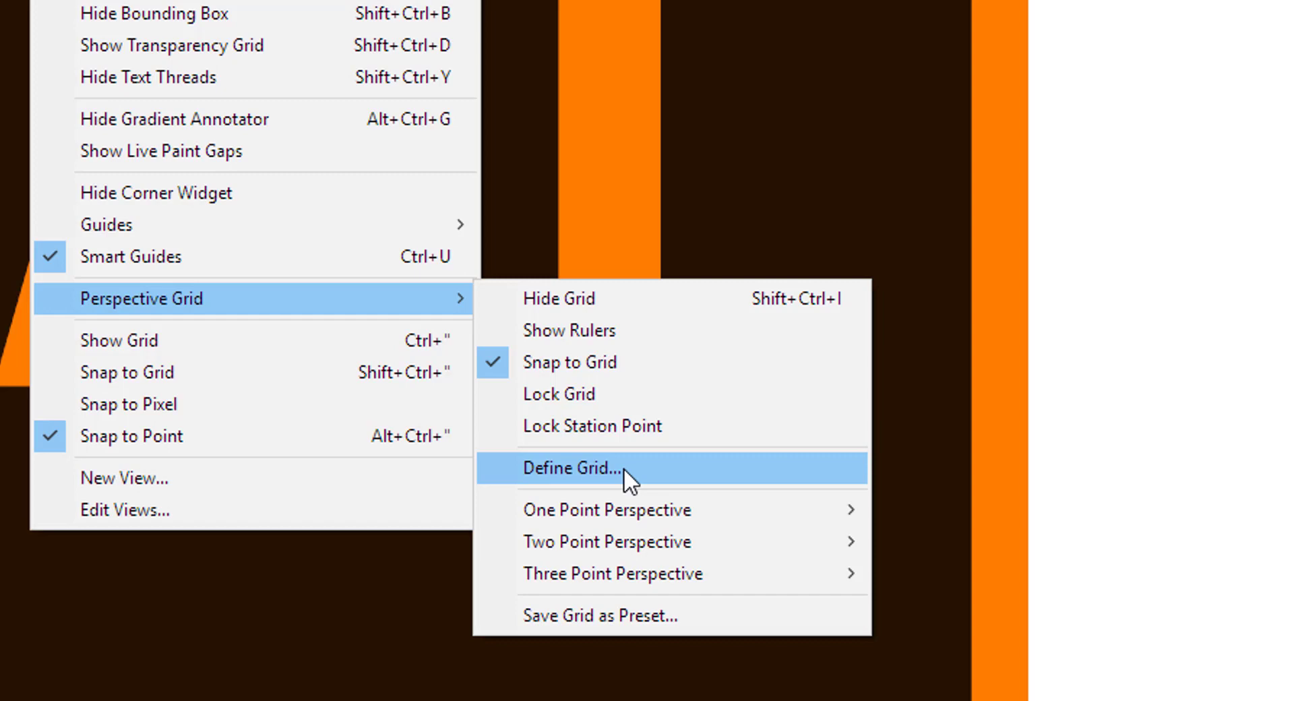
pyautogui.moveTo(640, 517)
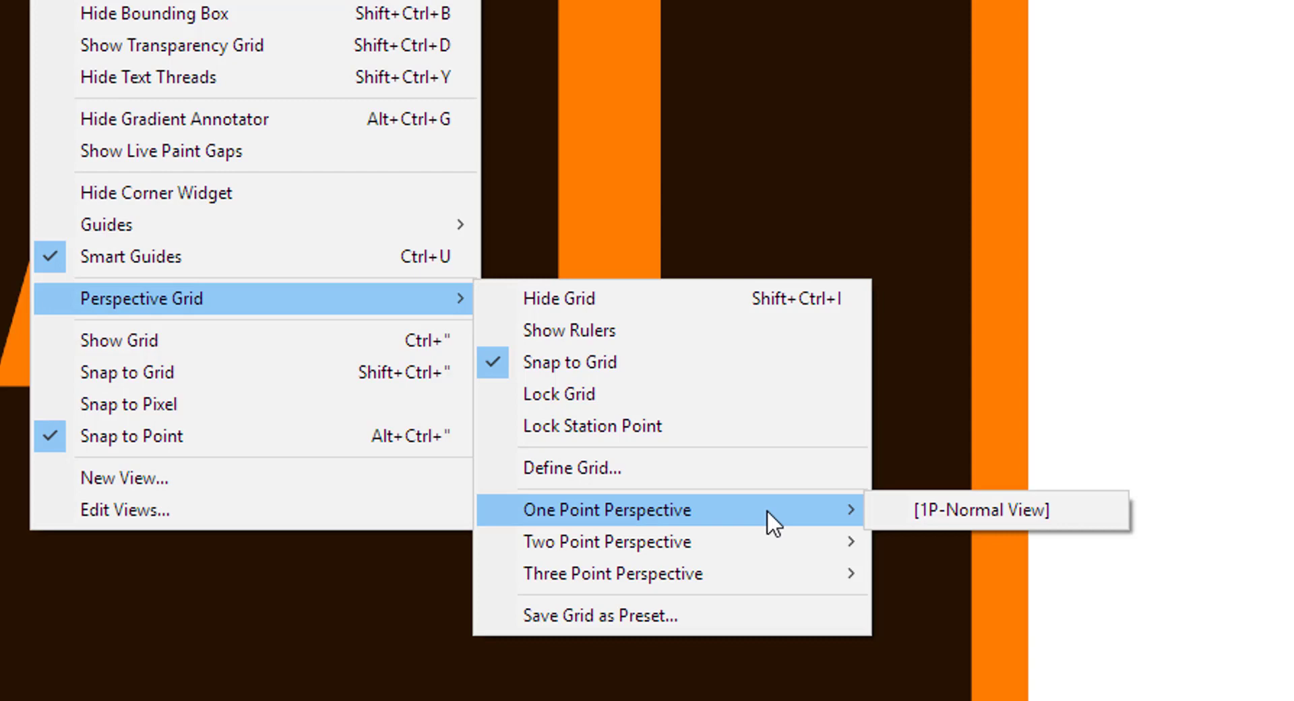
pyautogui.moveTo(731, 534)
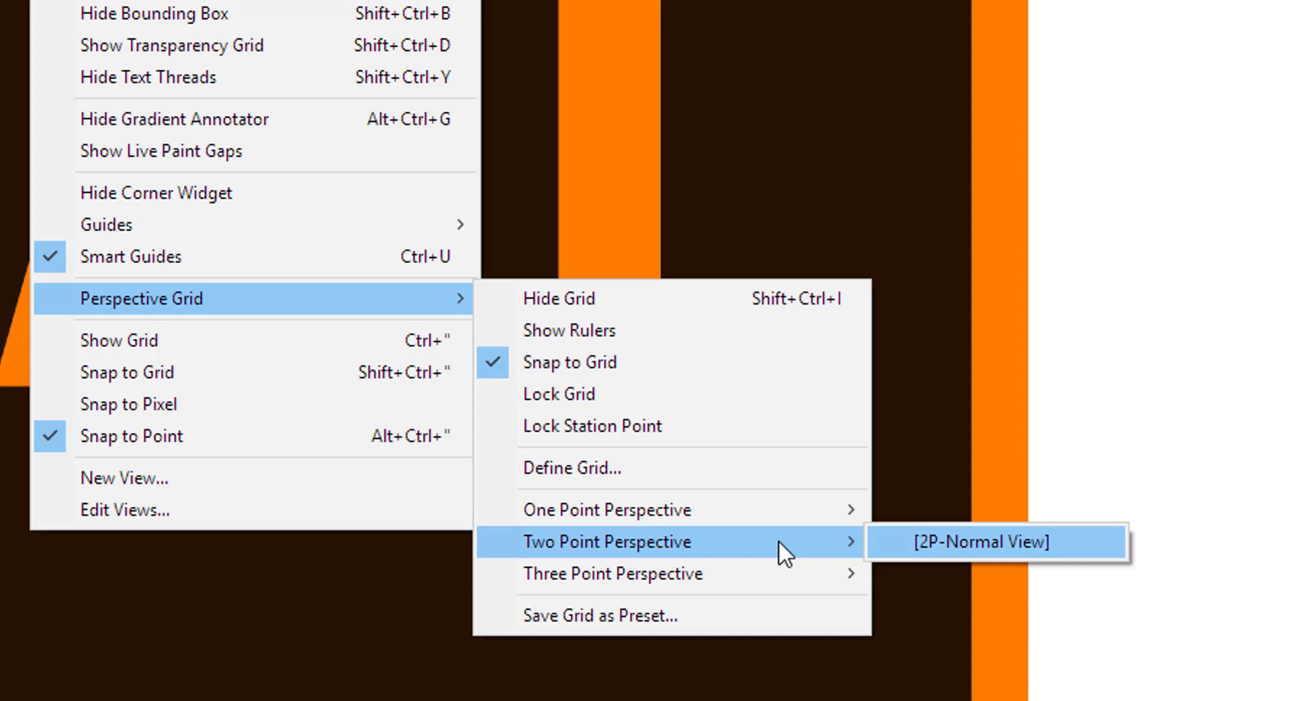
pyautogui.moveTo(710, 581)
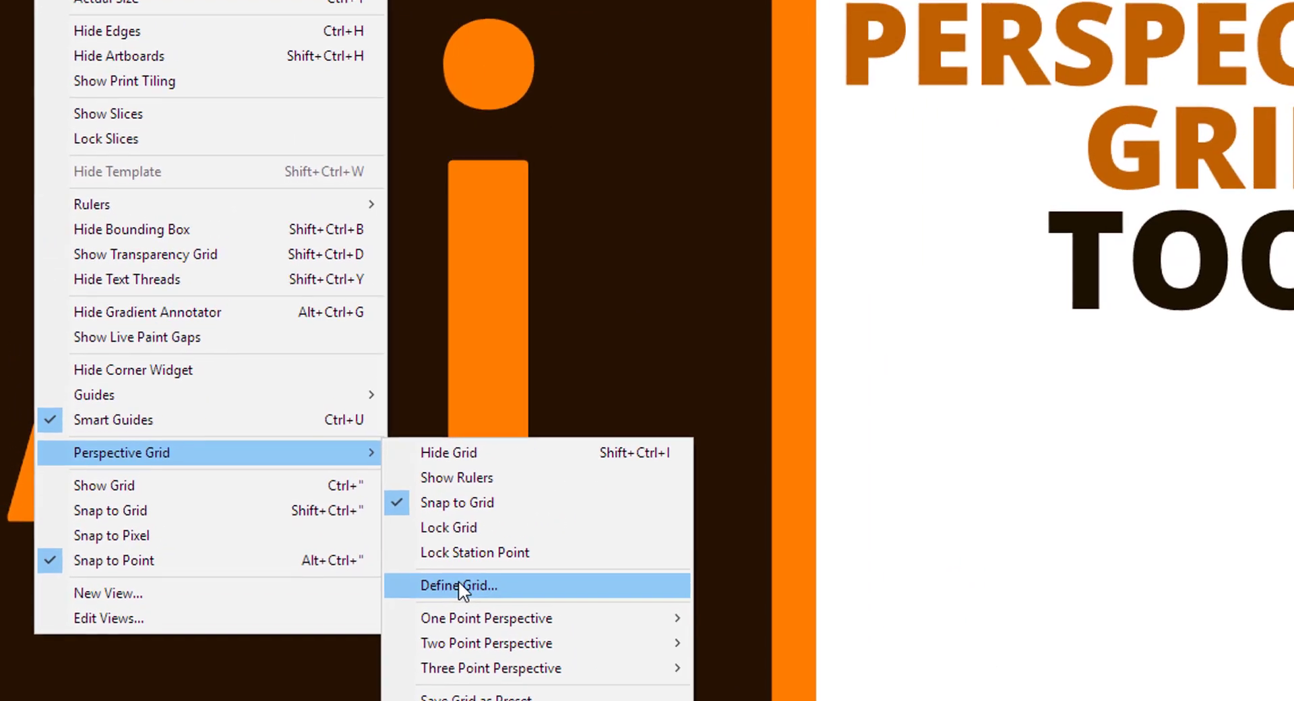
pyautogui.click(465, 610)
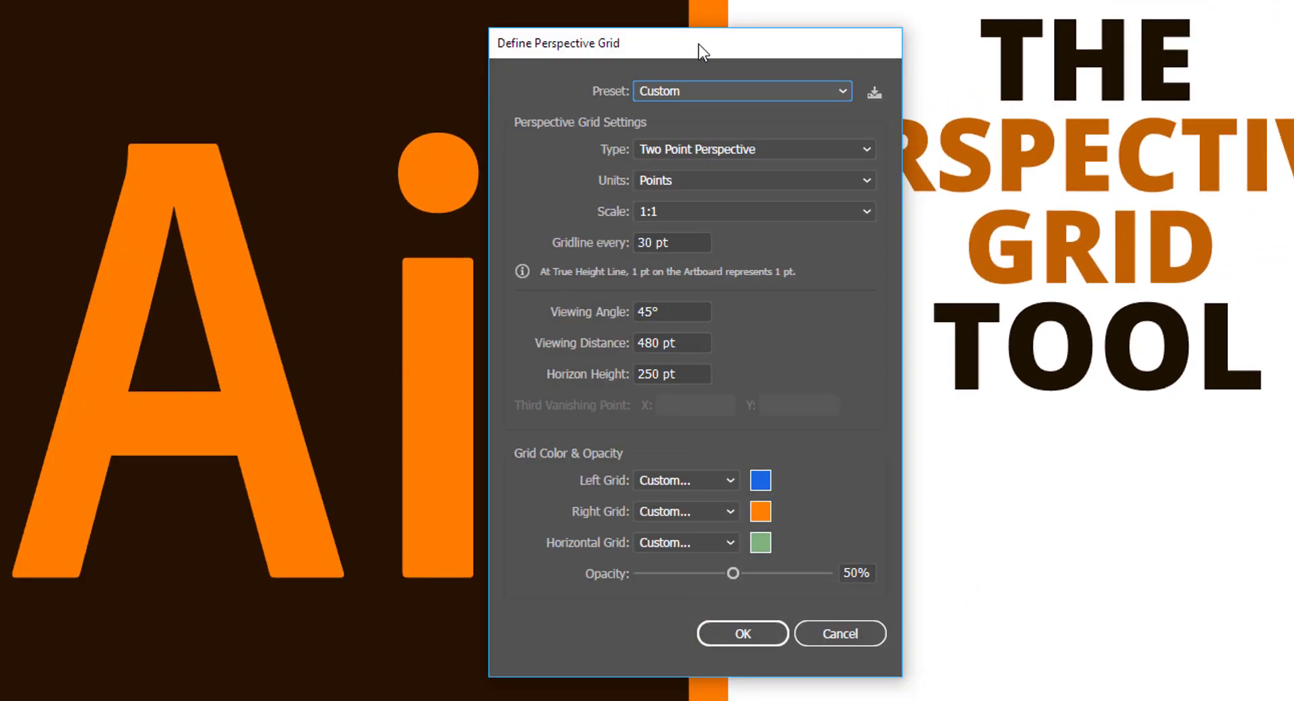
pyautogui.moveTo(706, 46); pyautogui.dragTo(752, 34)
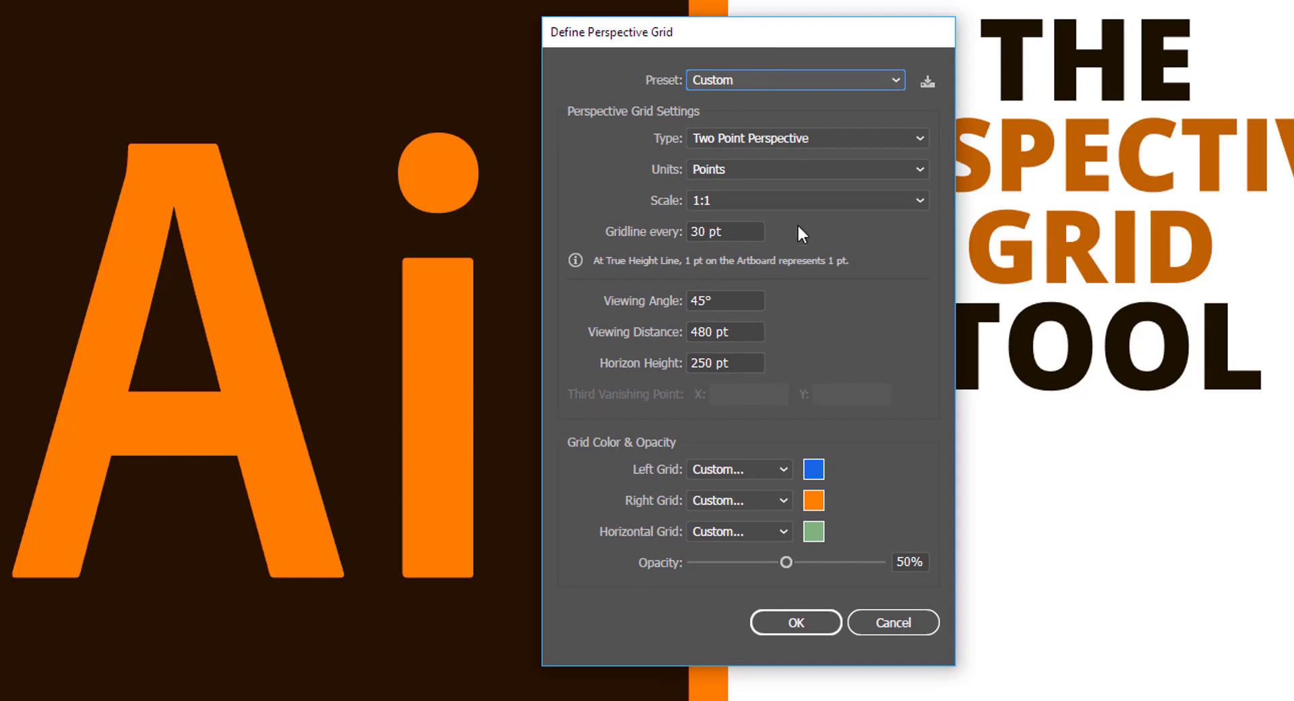
# - Review the available presets, units and scale ratios for the perspective grid definition
pyautogui.click(781, 78)
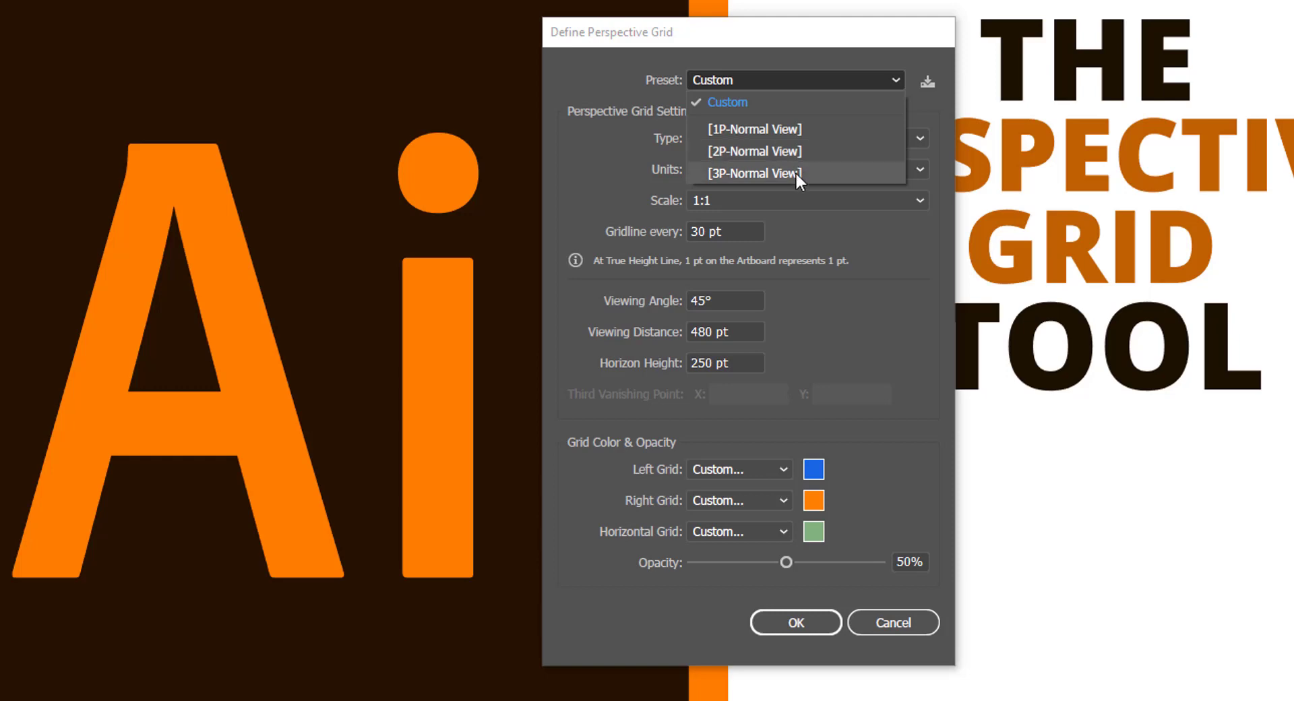
pyautogui.click(625, 116)
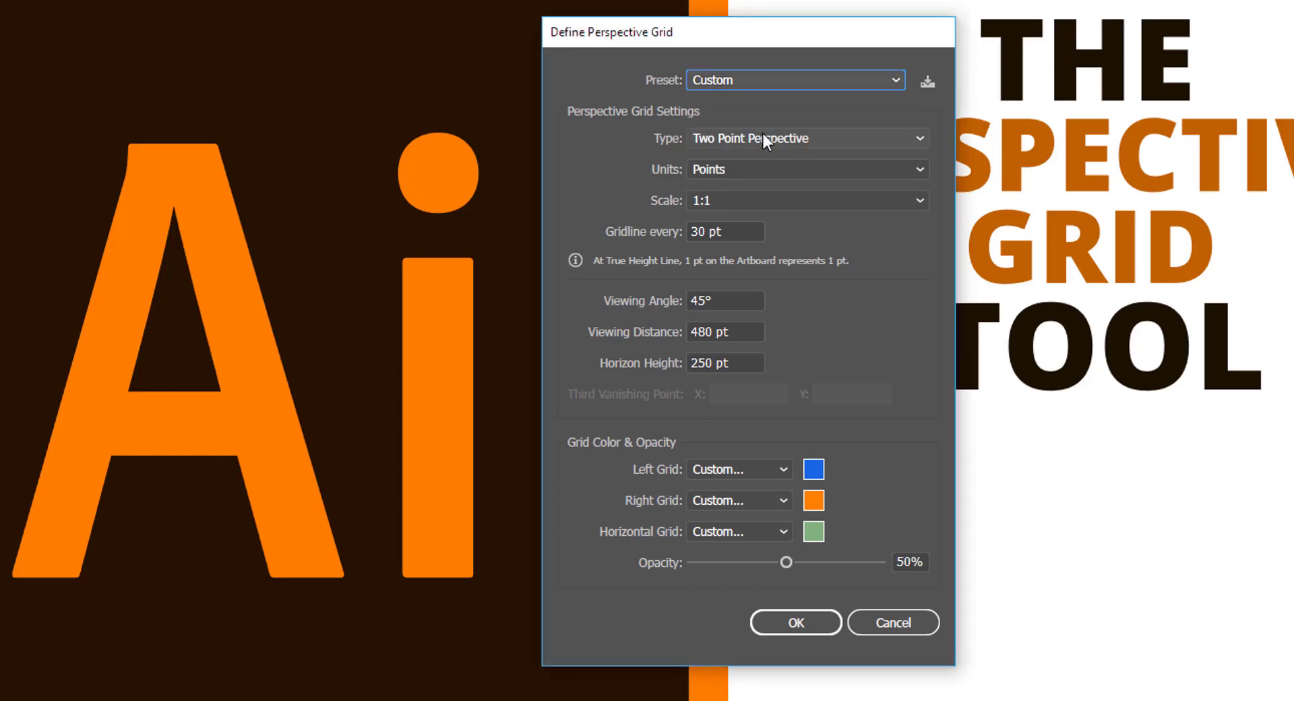
pyautogui.click(747, 170)
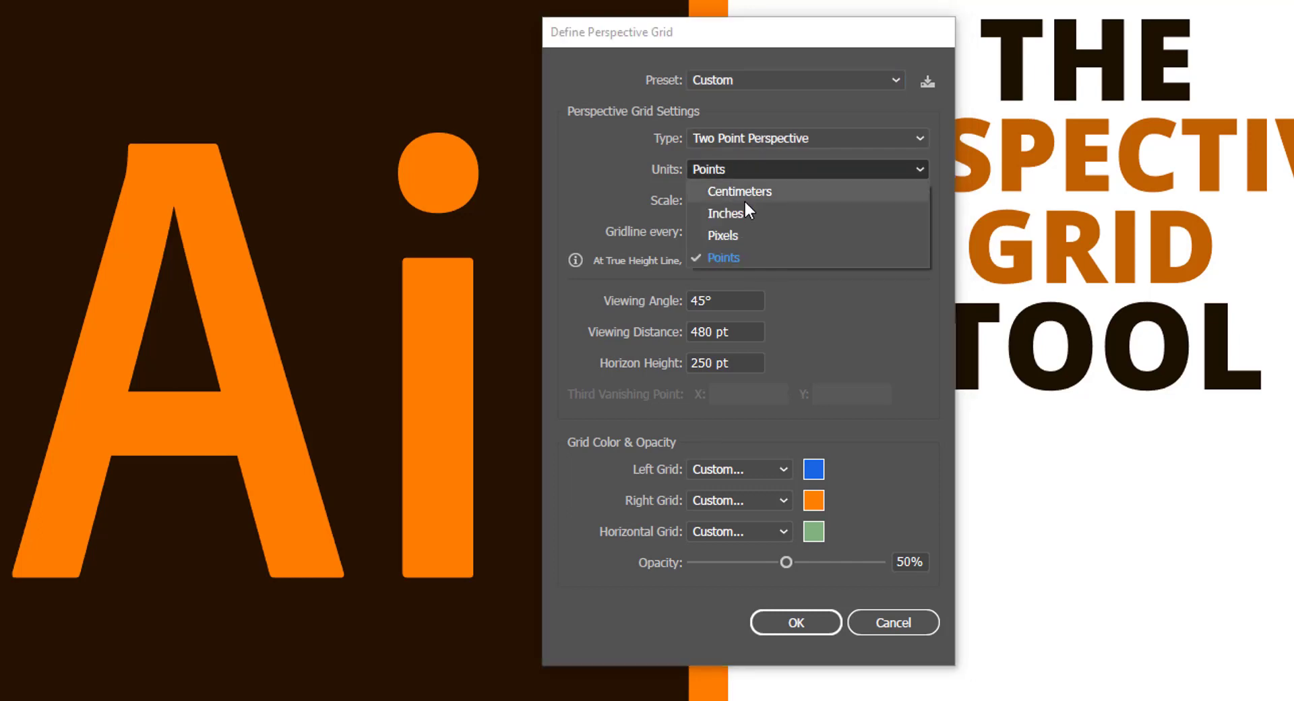
pyautogui.click(725, 164)
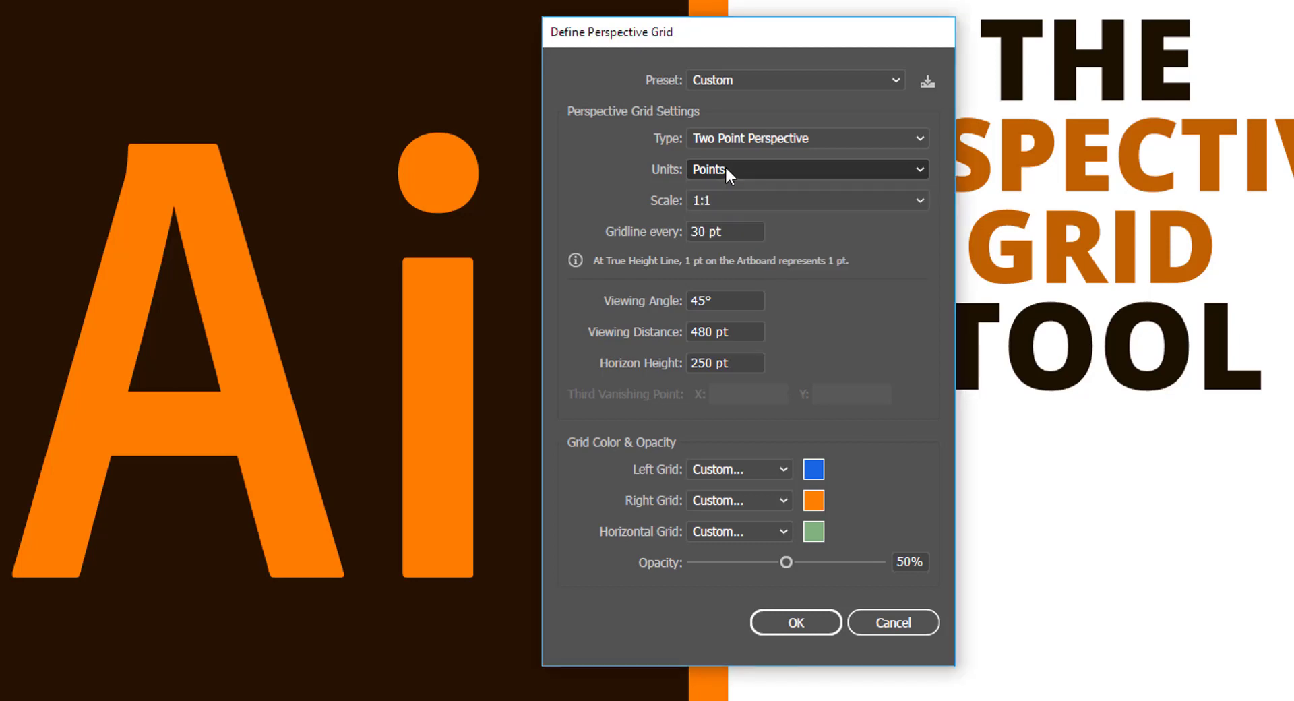
pyautogui.click(754, 201)
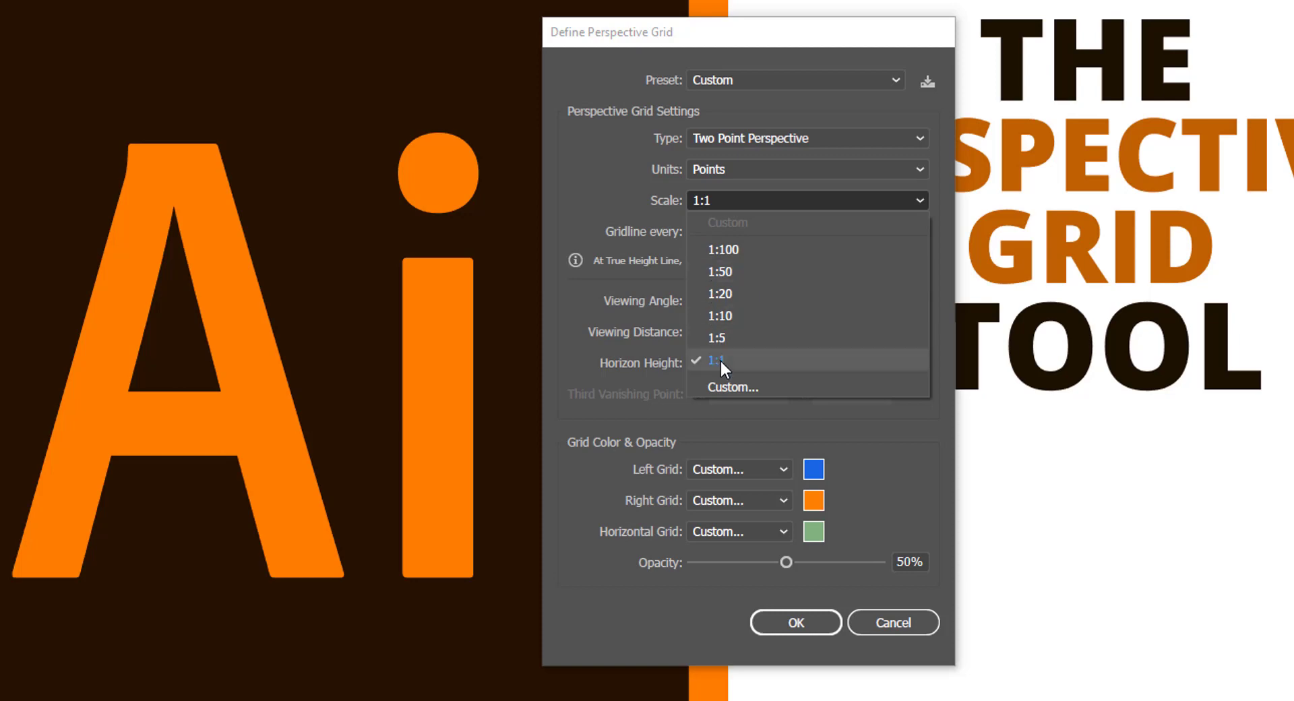
pyautogui.click(634, 198)
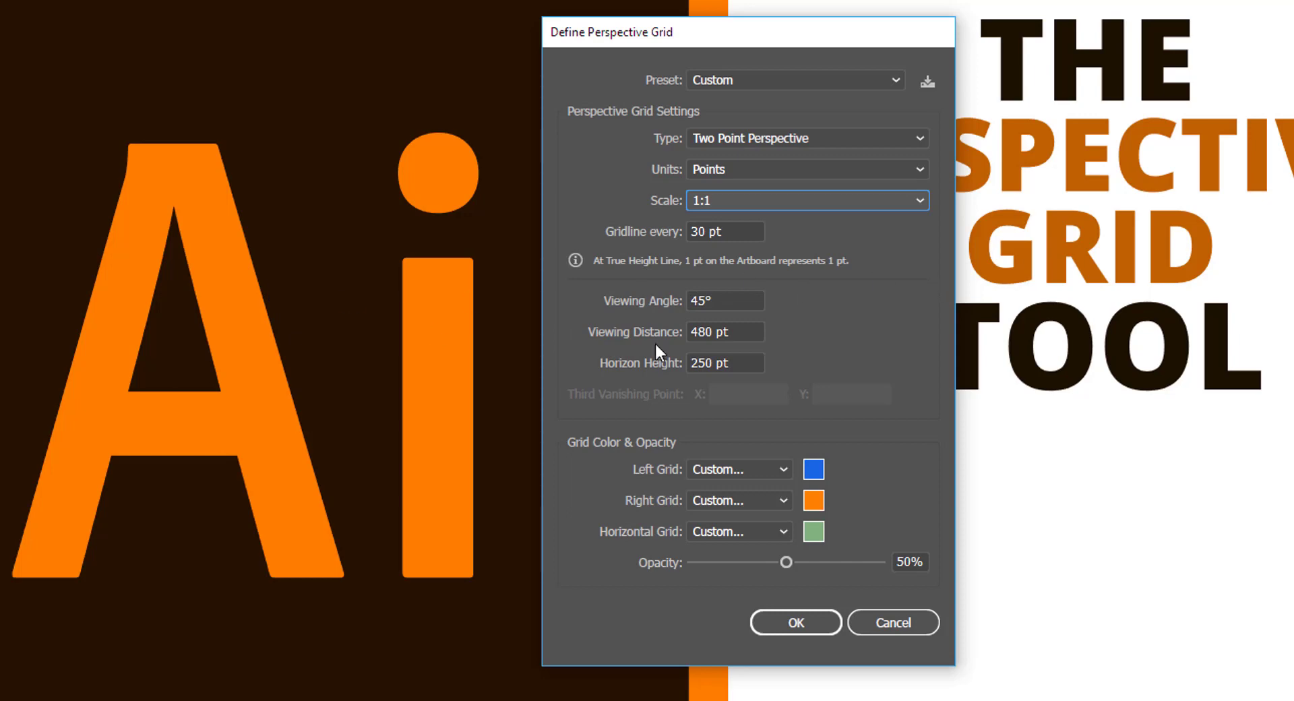
# - Inspect the viewing angle and left grid colour settings, and leave the grid definition without applying changes
pyautogui.click(715, 301)
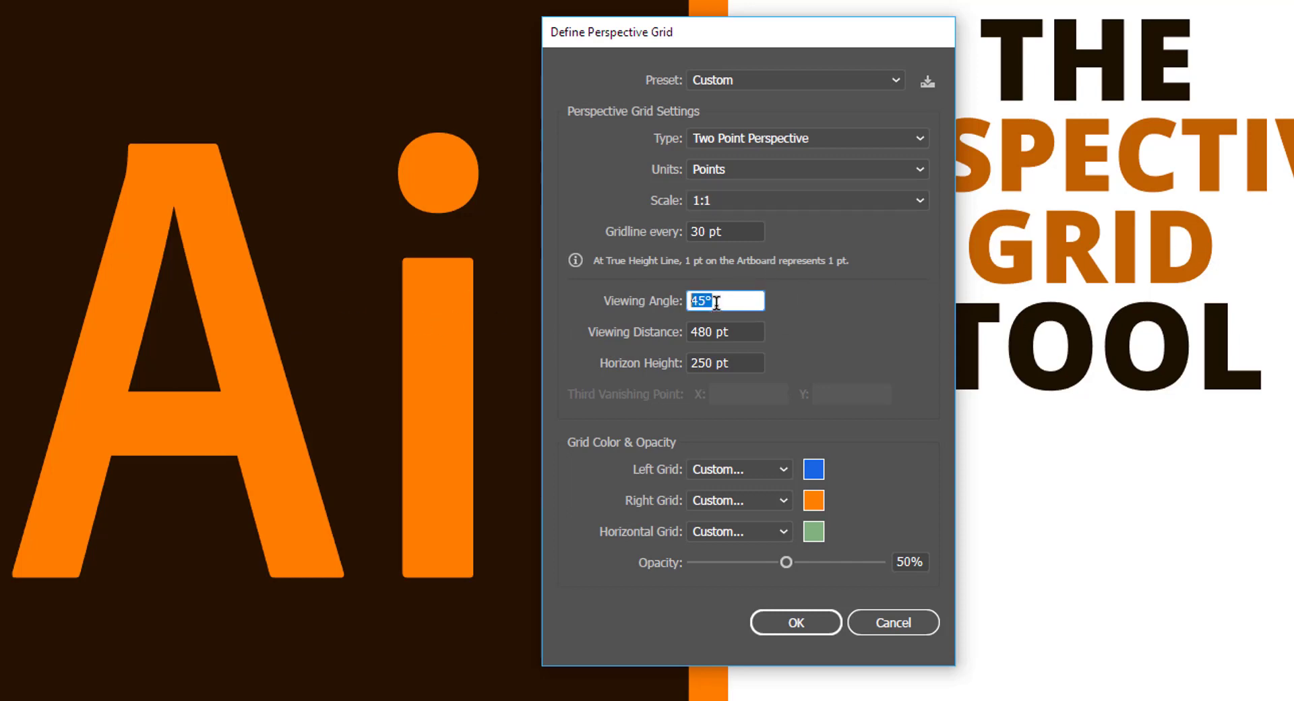
pyautogui.click(716, 302)
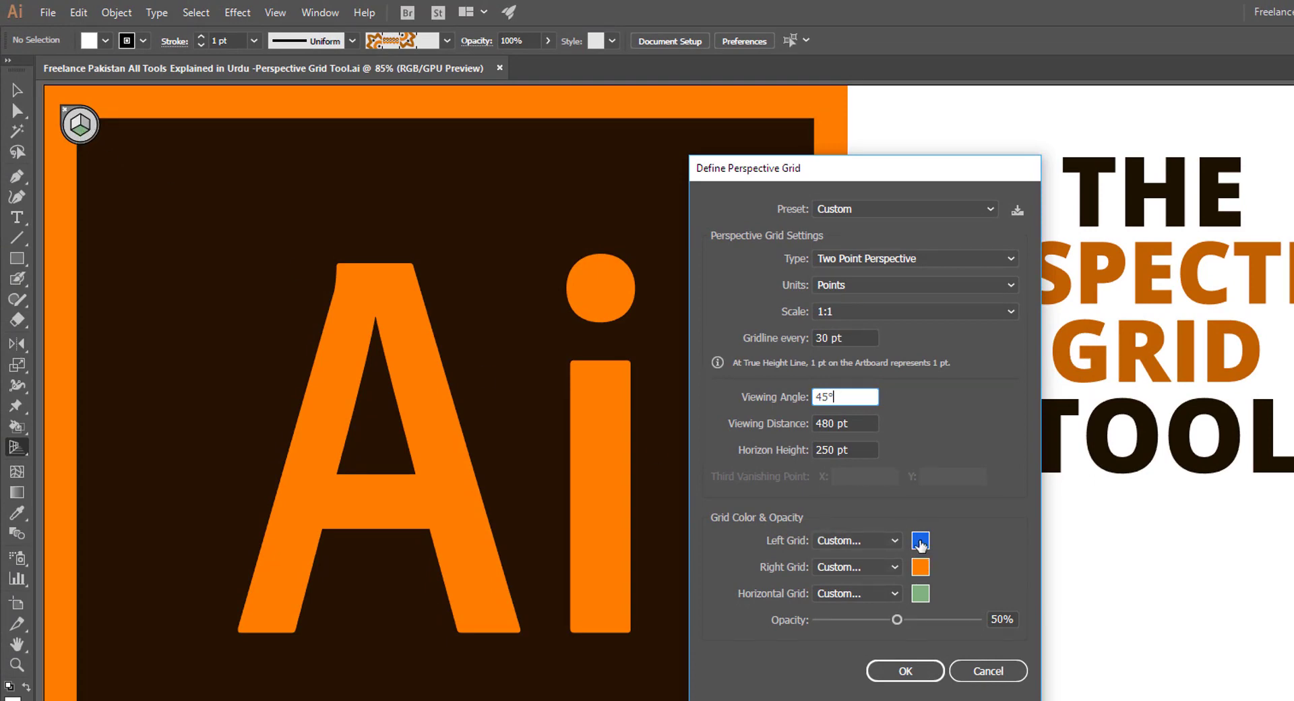
pyautogui.click(920, 541)
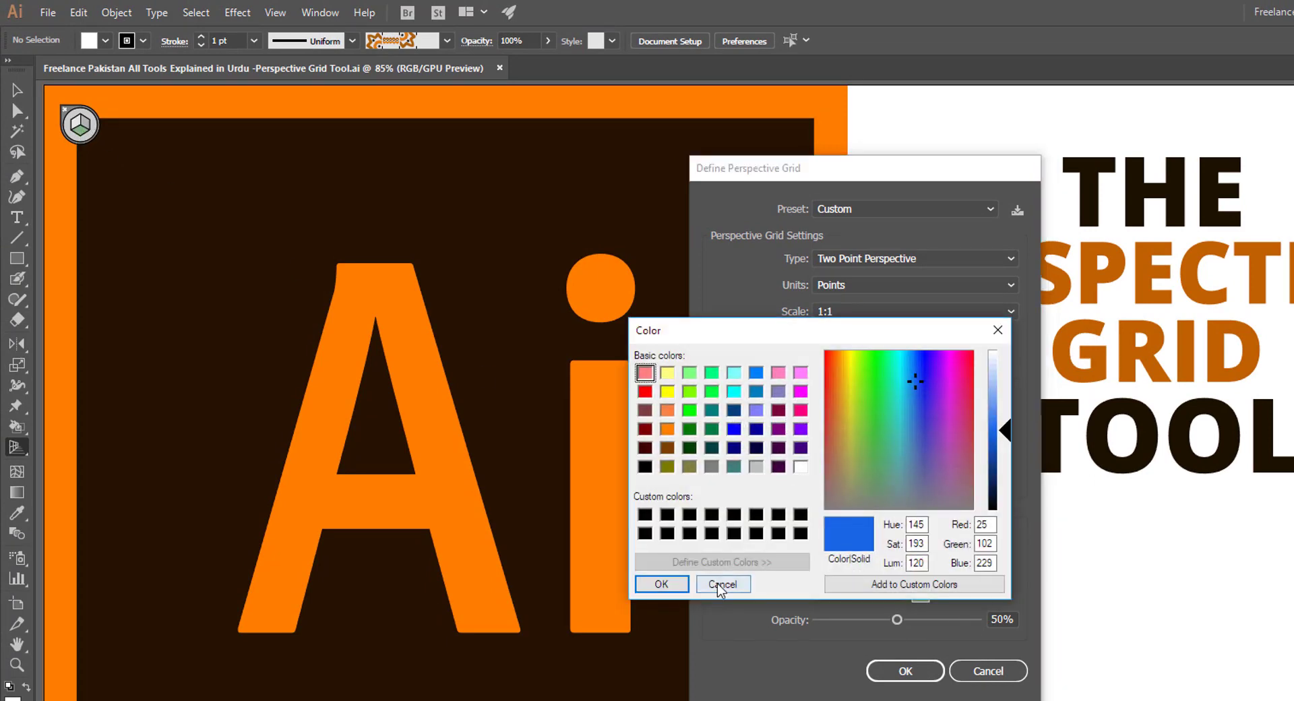
pyautogui.click(720, 584)
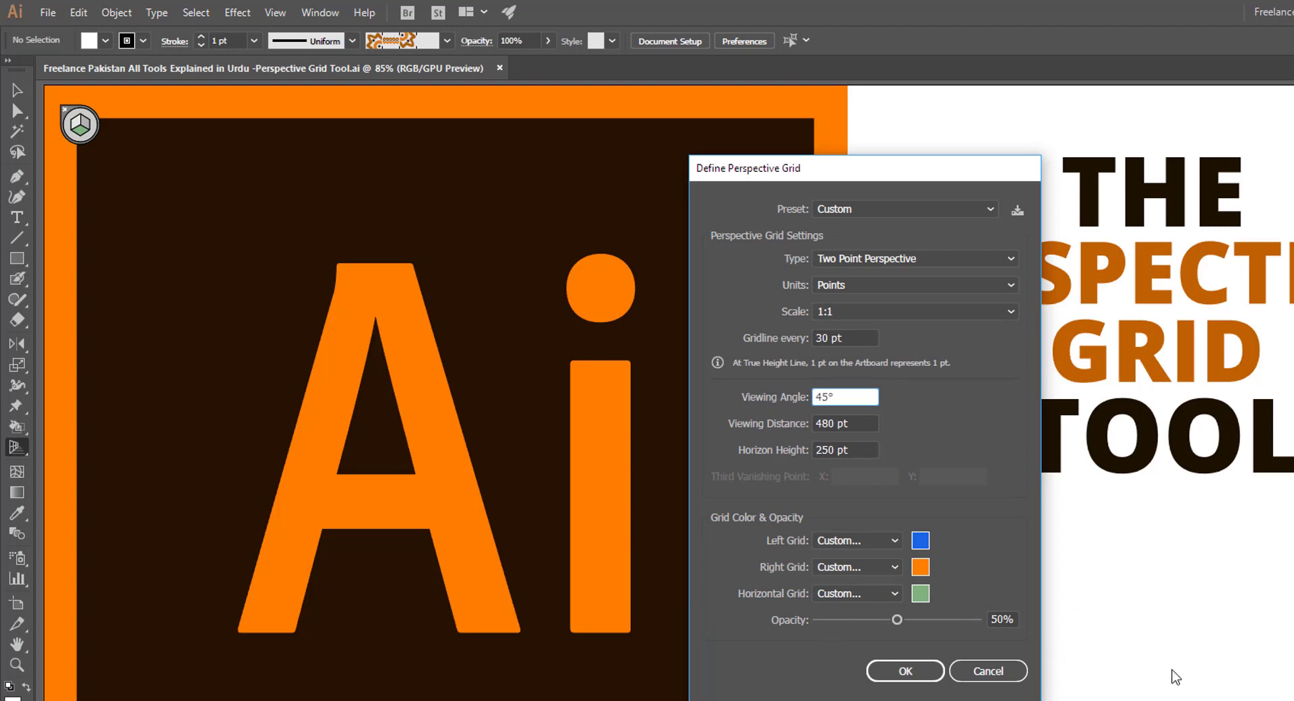
pyautogui.click(975, 671)
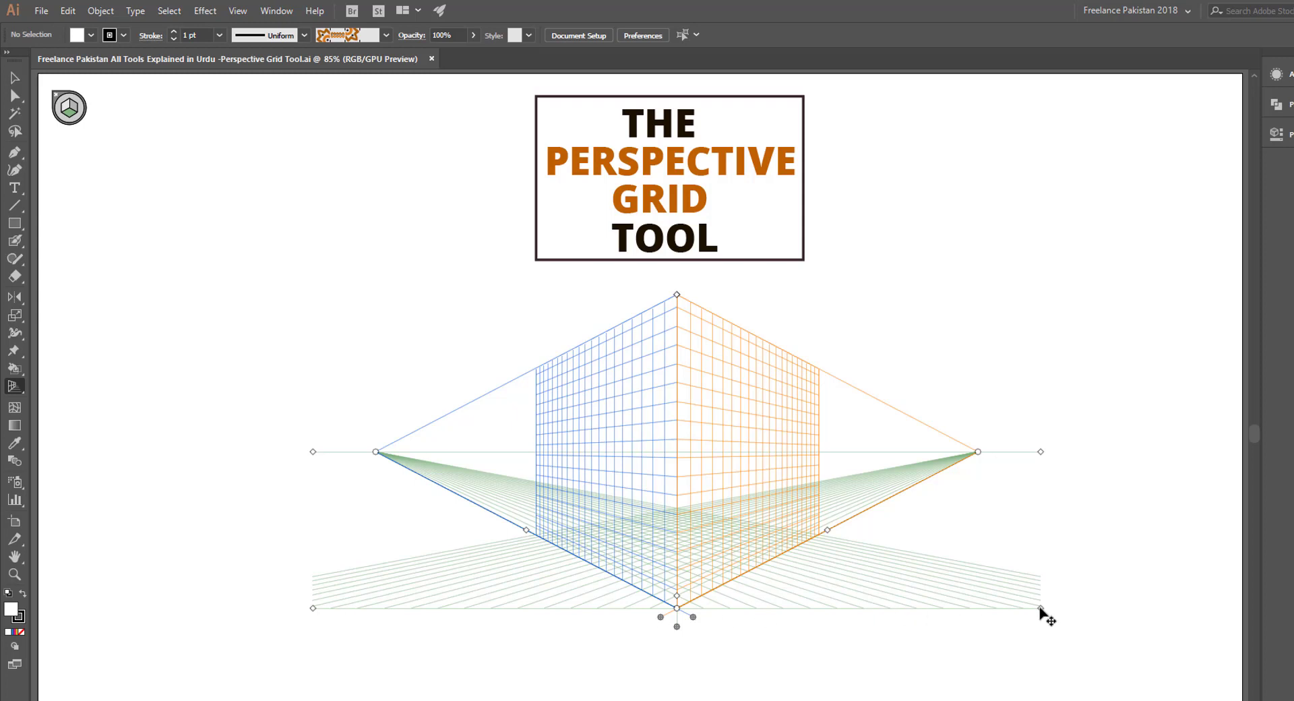
# - Set the perspective plane widget to No Active Grid
pyautogui.moveTo(1039, 608)
pyautogui.mouseDown()
pyautogui.moveTo(795, 609)
pyautogui.moveTo(783, 566)
pyautogui.moveTo(866, 569)
pyautogui.moveTo(936, 615)
pyautogui.moveTo(1065, 595)
pyautogui.moveTo(1097, 519)
pyautogui.moveTo(1088, 564)
pyautogui.moveTo(1044, 616)
pyautogui.moveTo(1051, 658)
pyautogui.moveTo(1041, 608)
pyautogui.mouseUp()
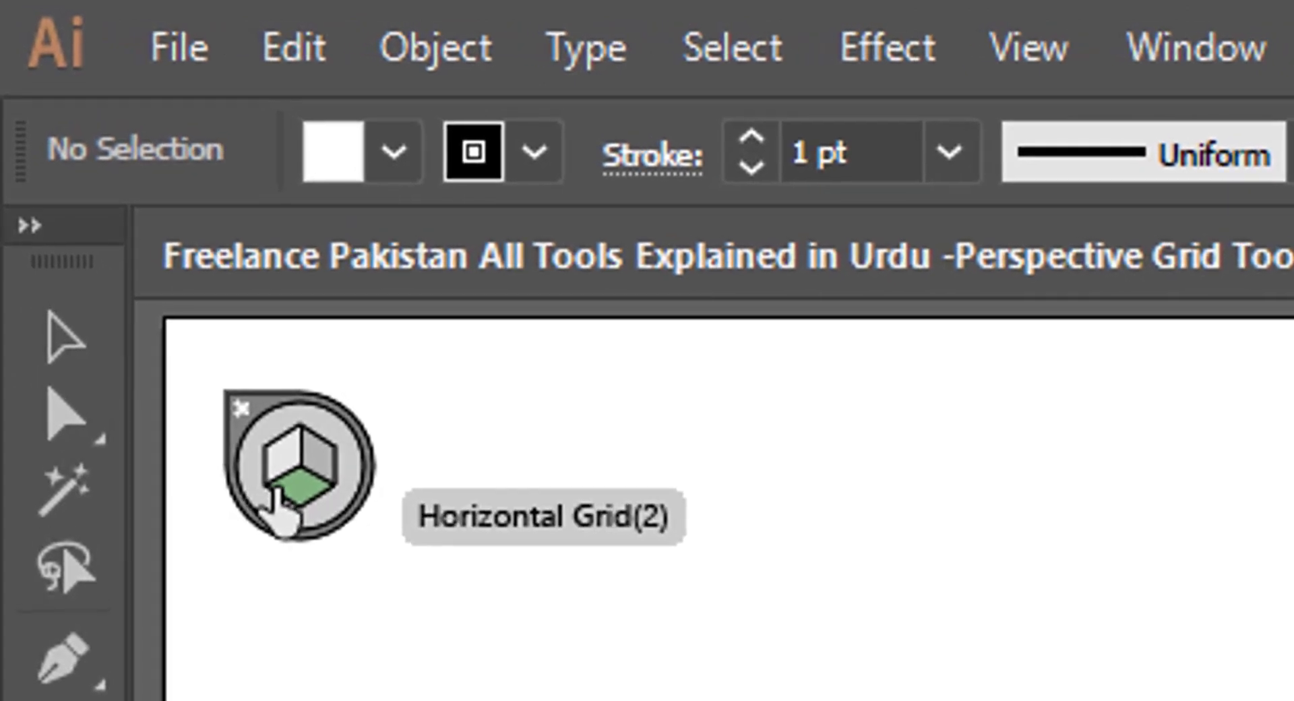
pyautogui.click(322, 512)
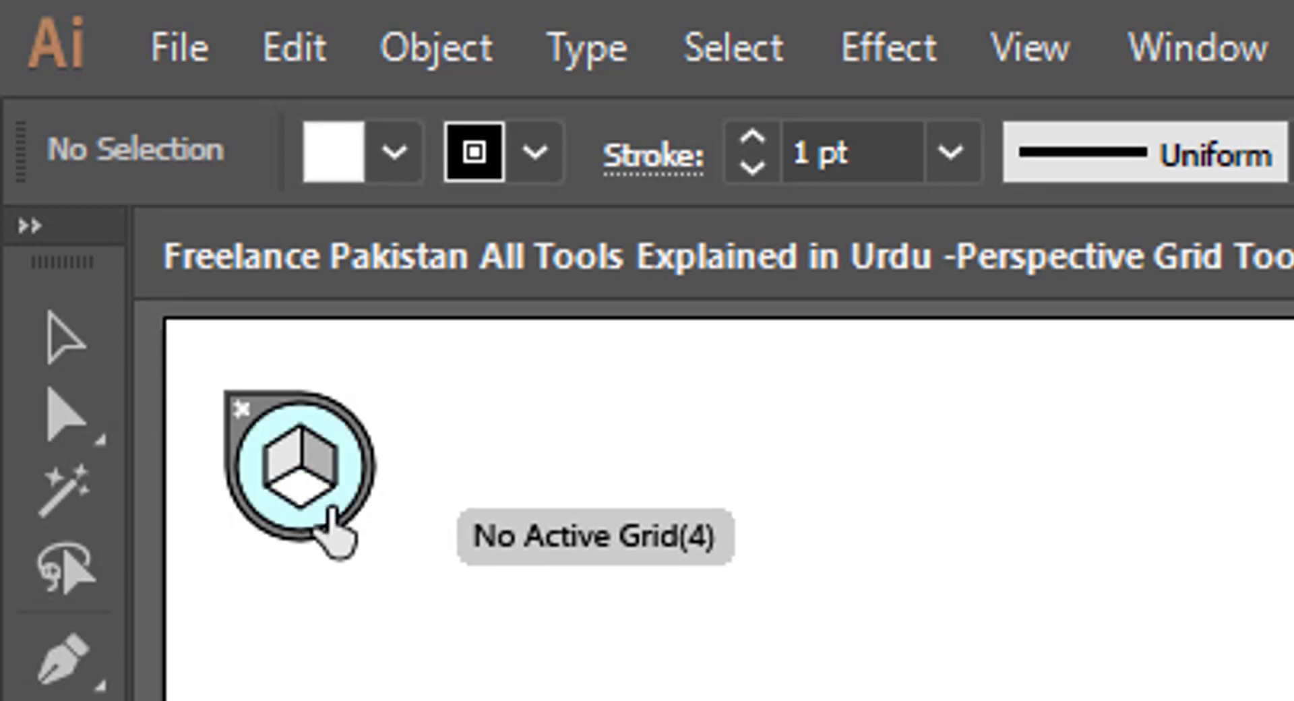
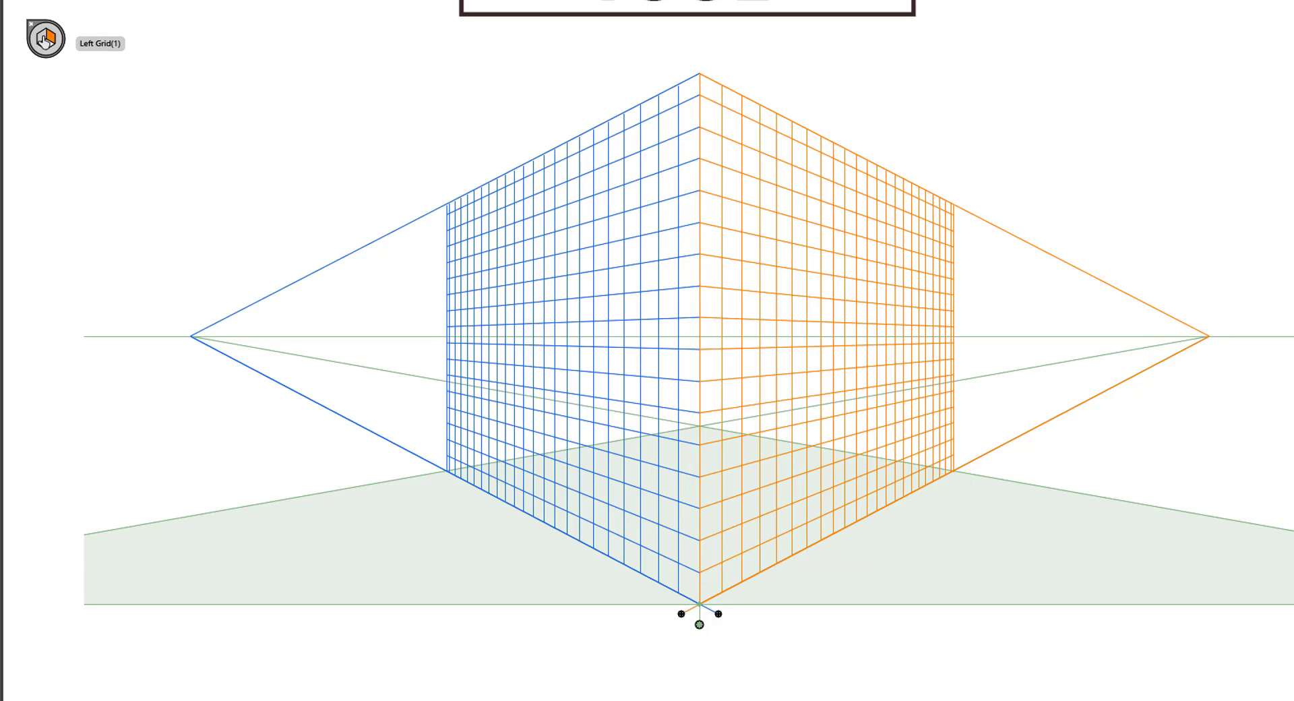
# - Activate the Rectangle tool and switch the active plane through Right Grid and Horizontal Grid to Left Grid
pyautogui.hotkey('shift', 'p')
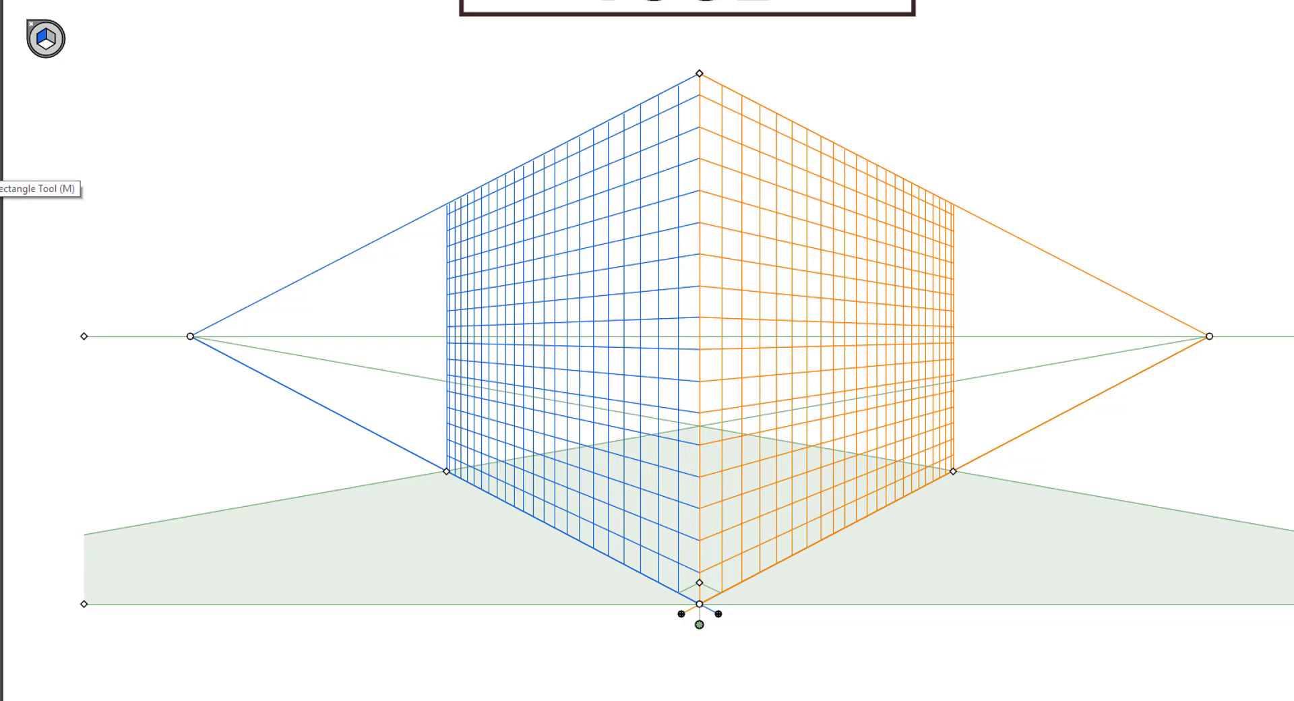
pyautogui.press('m')
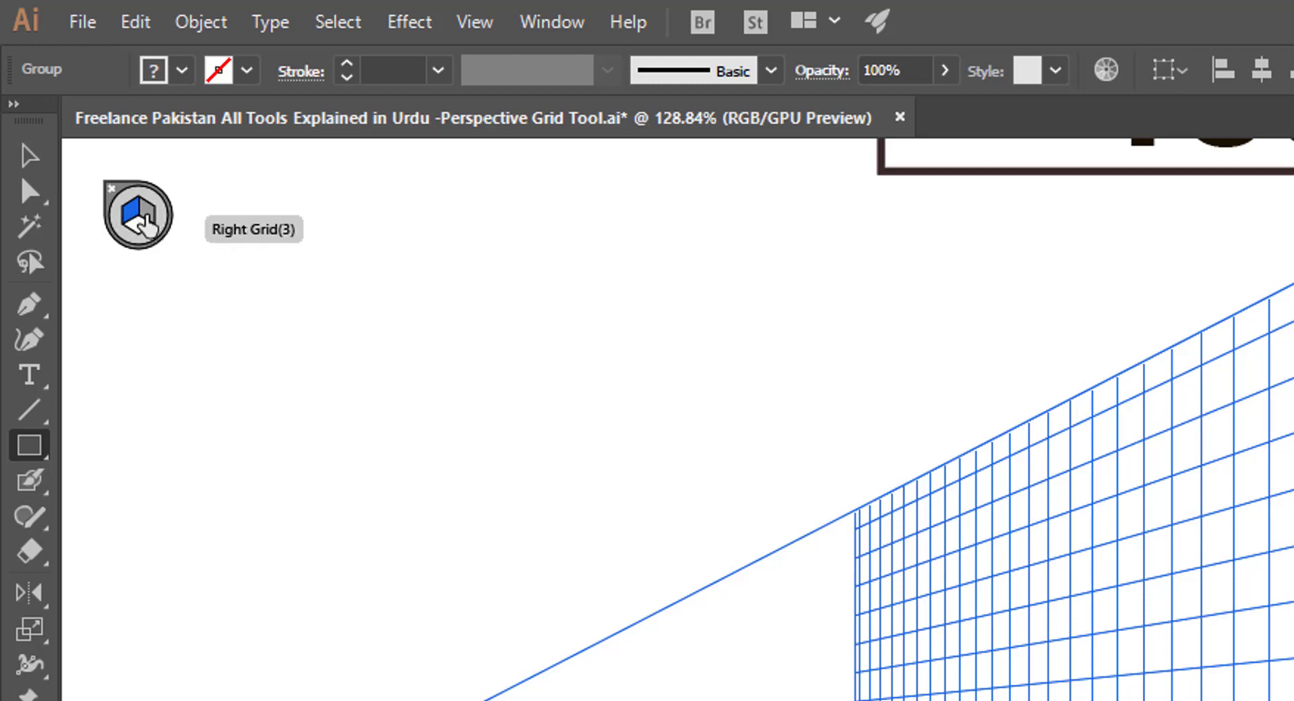
pyautogui.click(143, 226)
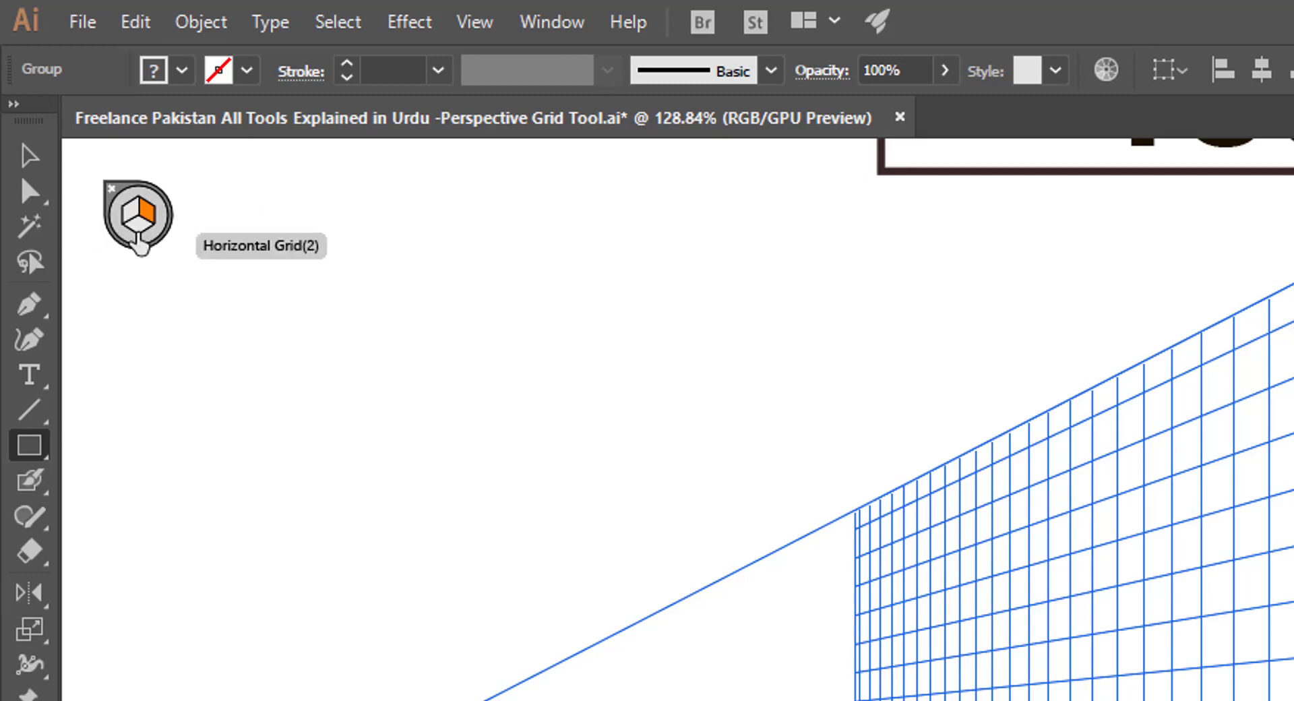
pyautogui.click(143, 239)
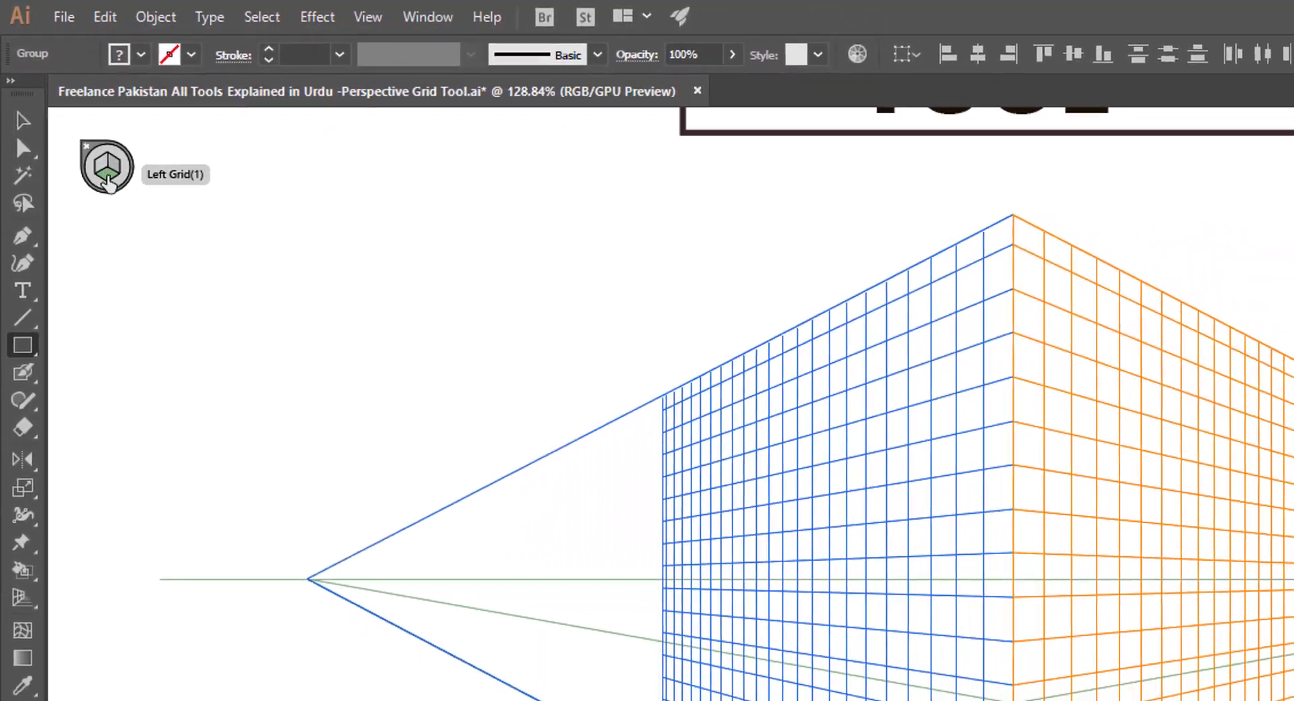
pyautogui.click(105, 173)
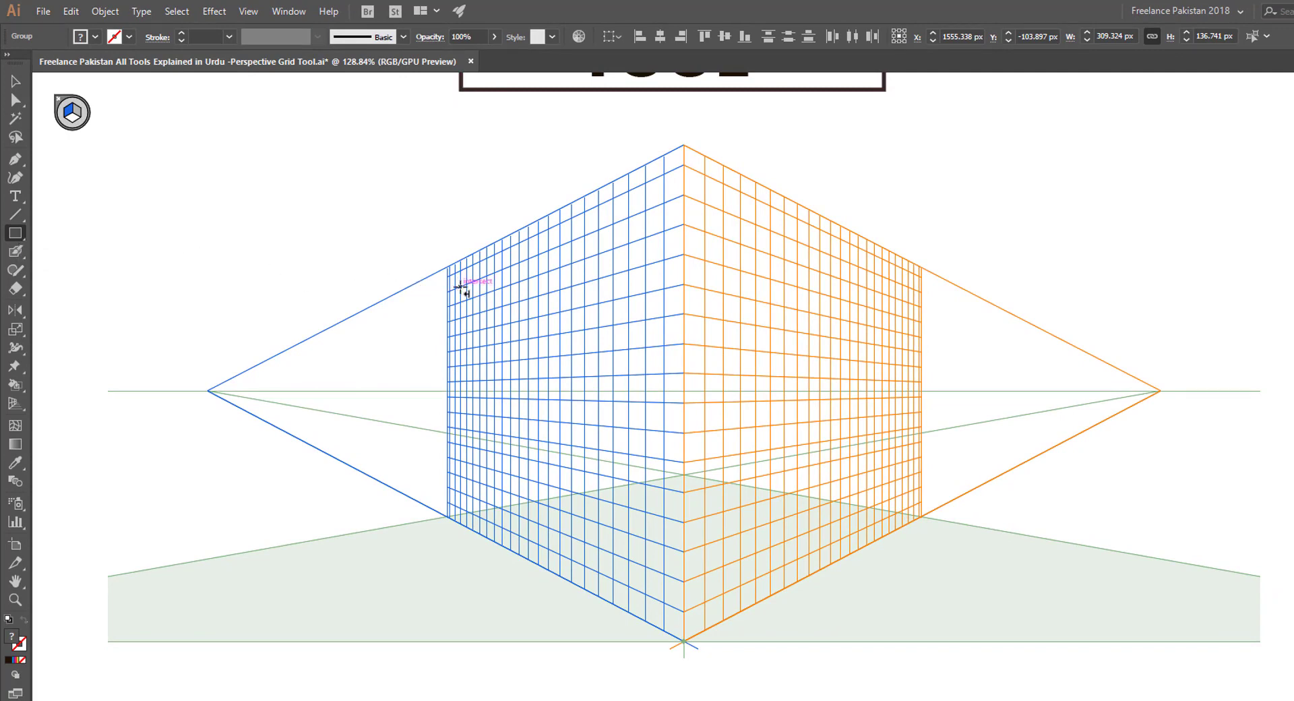
# - With the left plane active, draw a 540 × 300 pt rectangle on the left grid and one about 226 × 264 pt over the right grid
pyautogui.moveTo(460, 287); pyautogui.dragTo(644, 485)
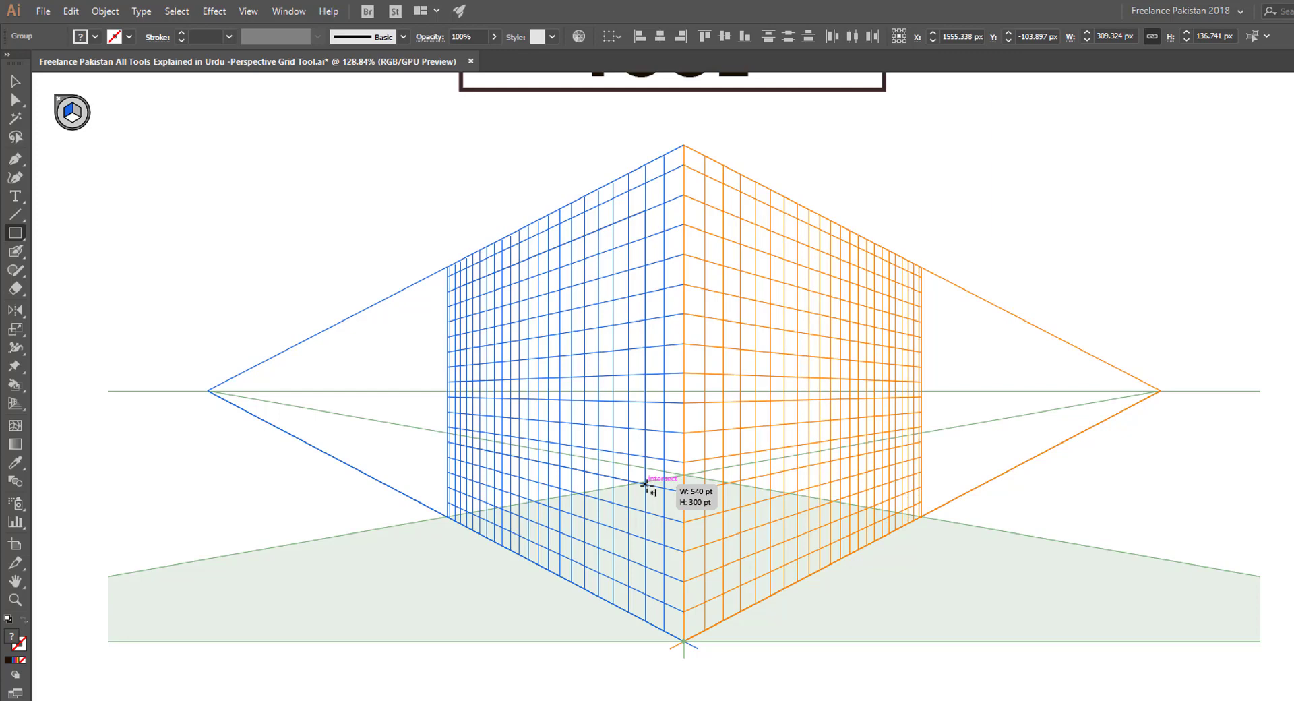
pyautogui.moveTo(645, 484); pyautogui.dragTo(647, 484)
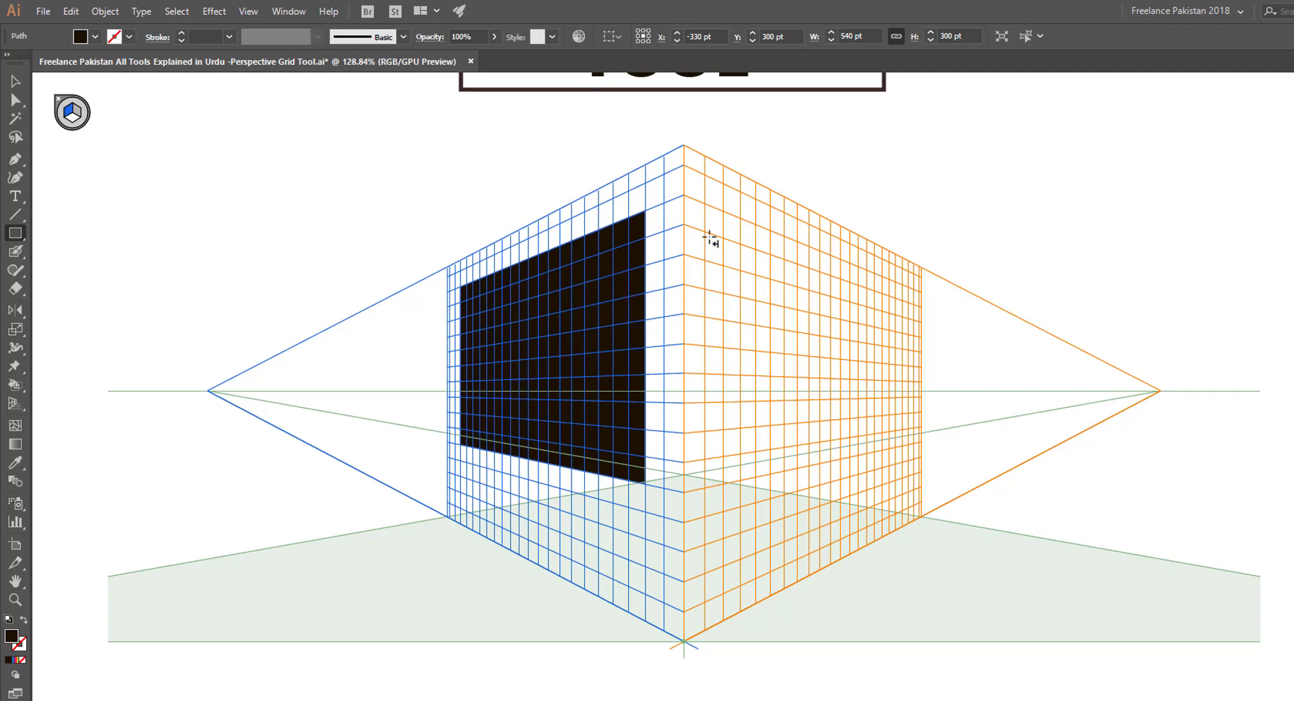
pyautogui.moveTo(705, 203); pyautogui.dragTo(974, 525)
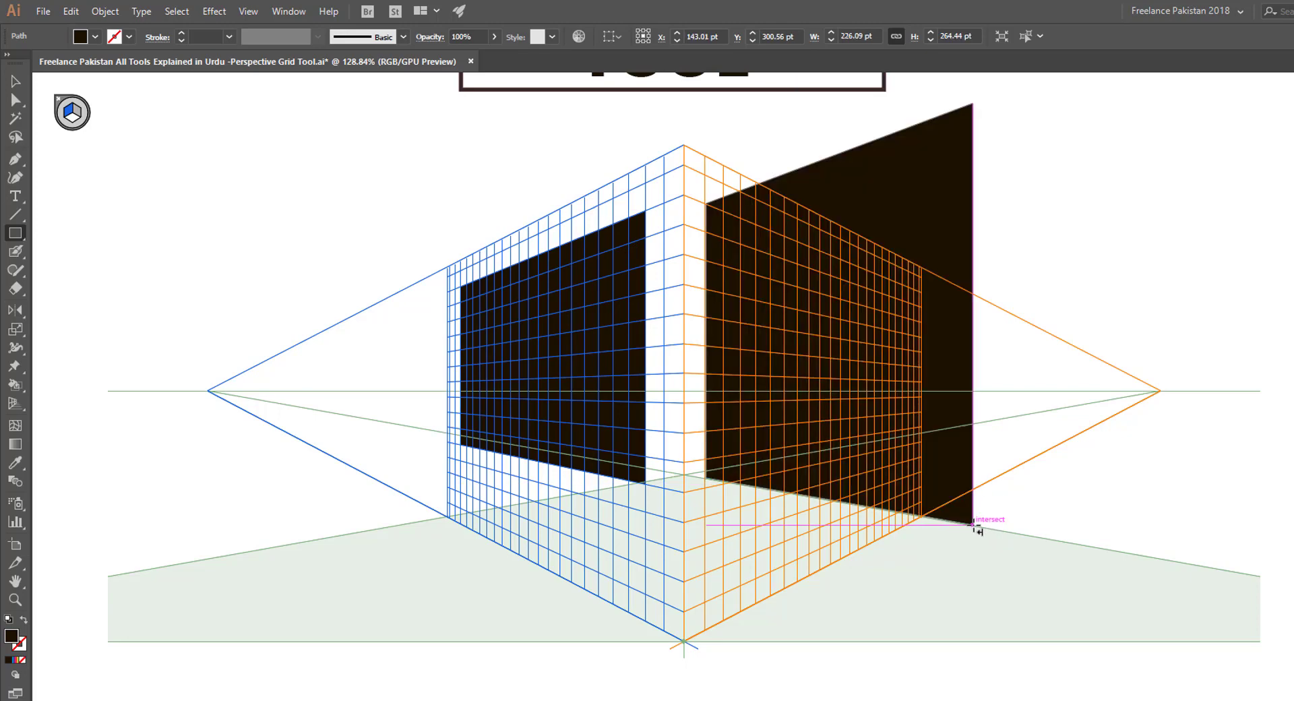
# - Undo the rectangle over the right grid and, with the right plane active, draw one about 671 × 300 pt from the centre edge
pyautogui.hotkey('ctrl', 'z')
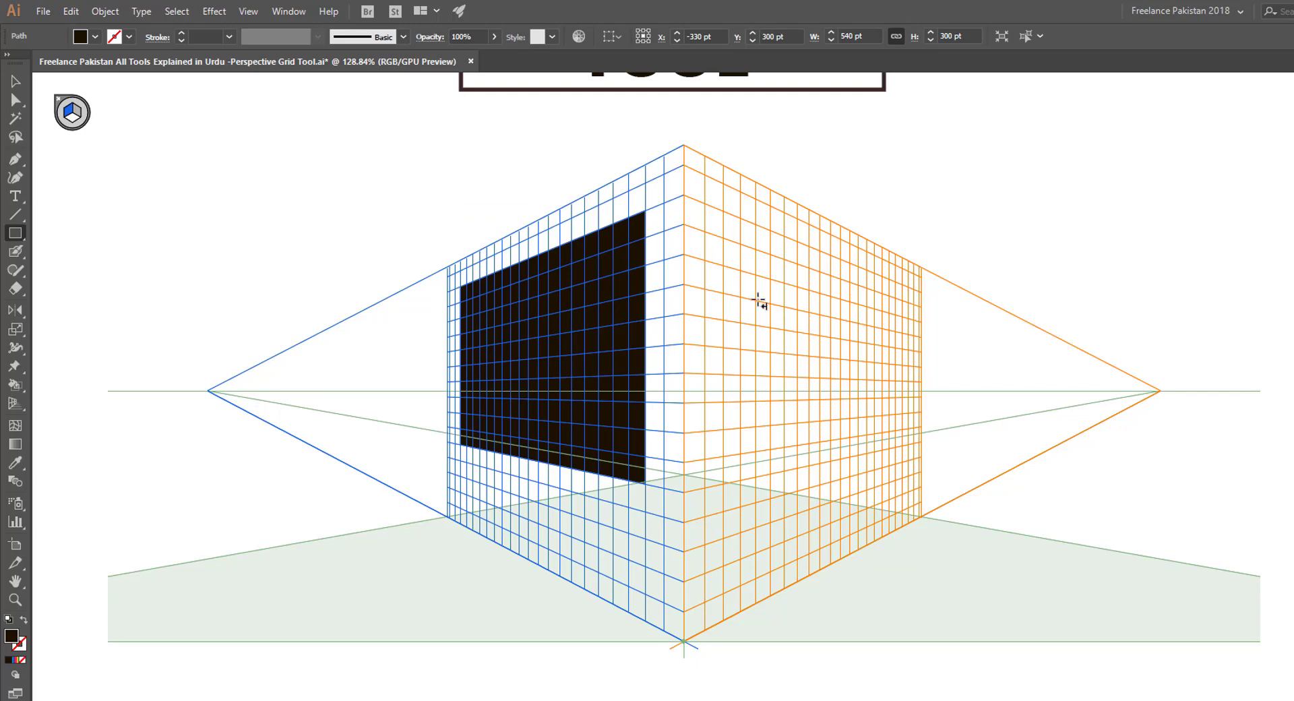
pyautogui.click(77, 115)
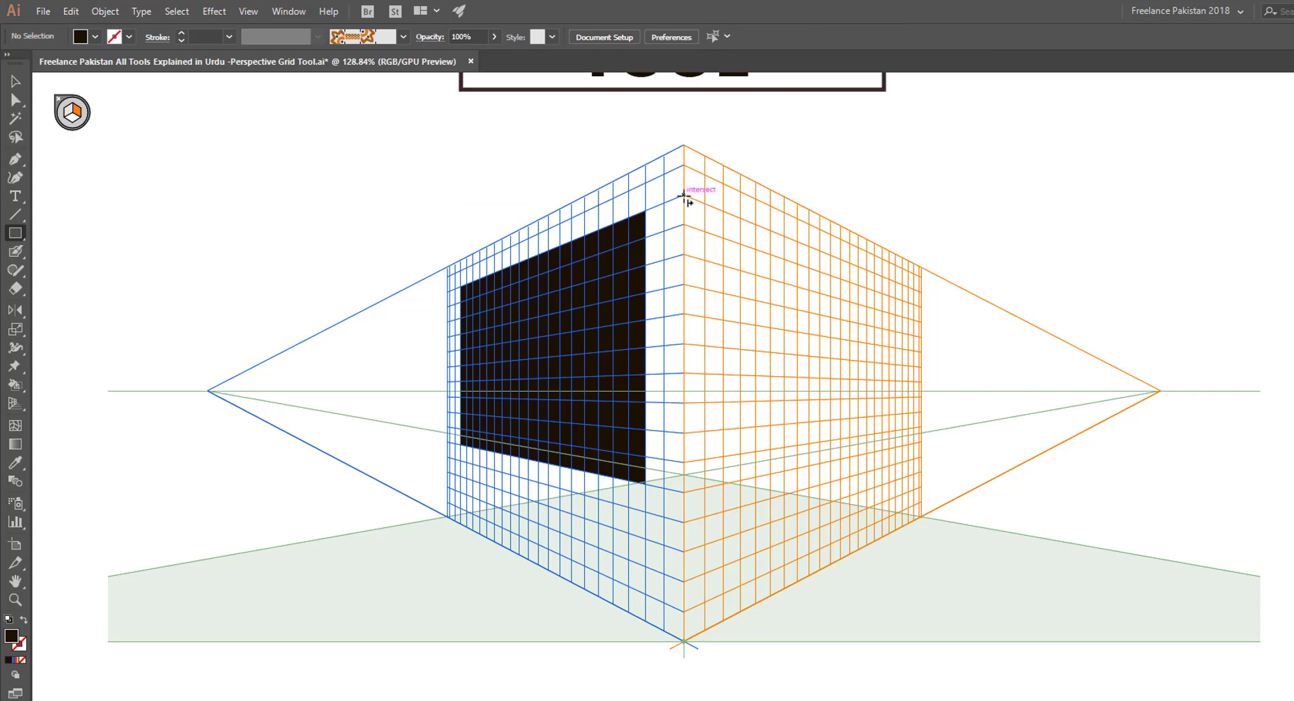
pyautogui.moveTo(684, 196); pyautogui.dragTo(921, 442)
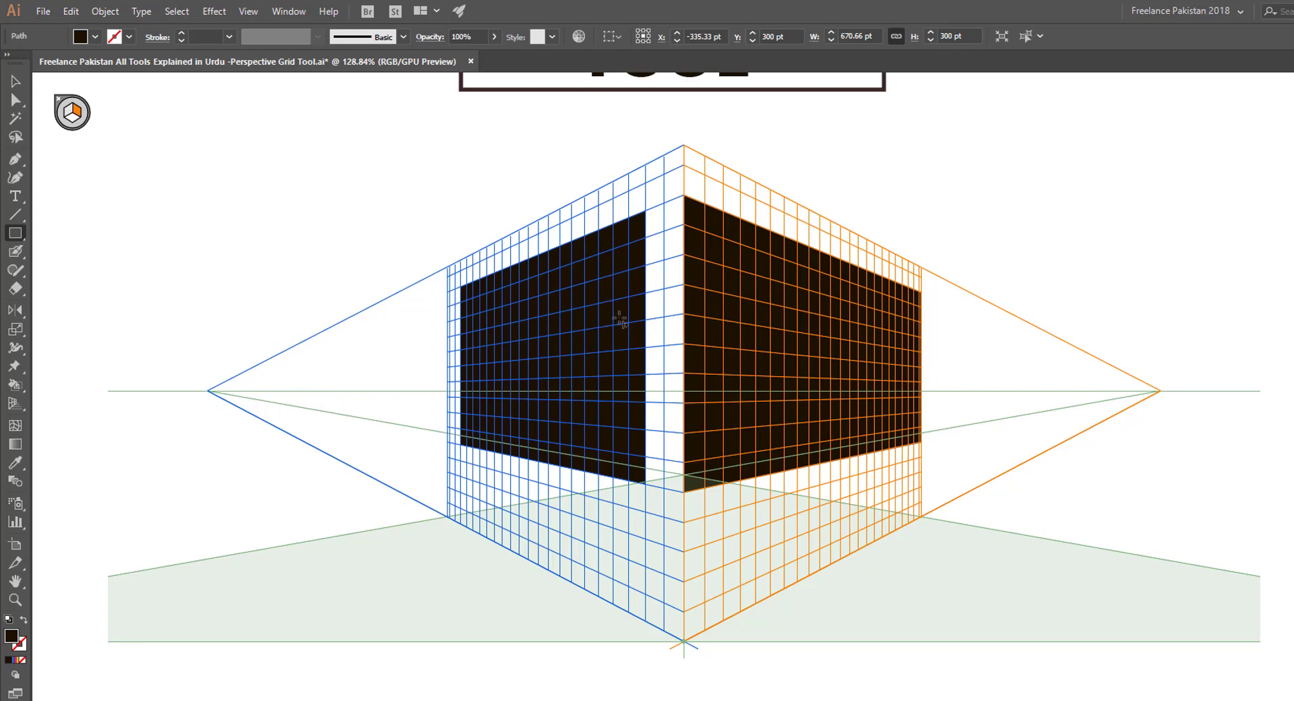
# - With Perspective Selection, stretch the left rectangle from the centre edge to the left vanishing point and the right one to the right vanishing point
pyautogui.click(19, 407)
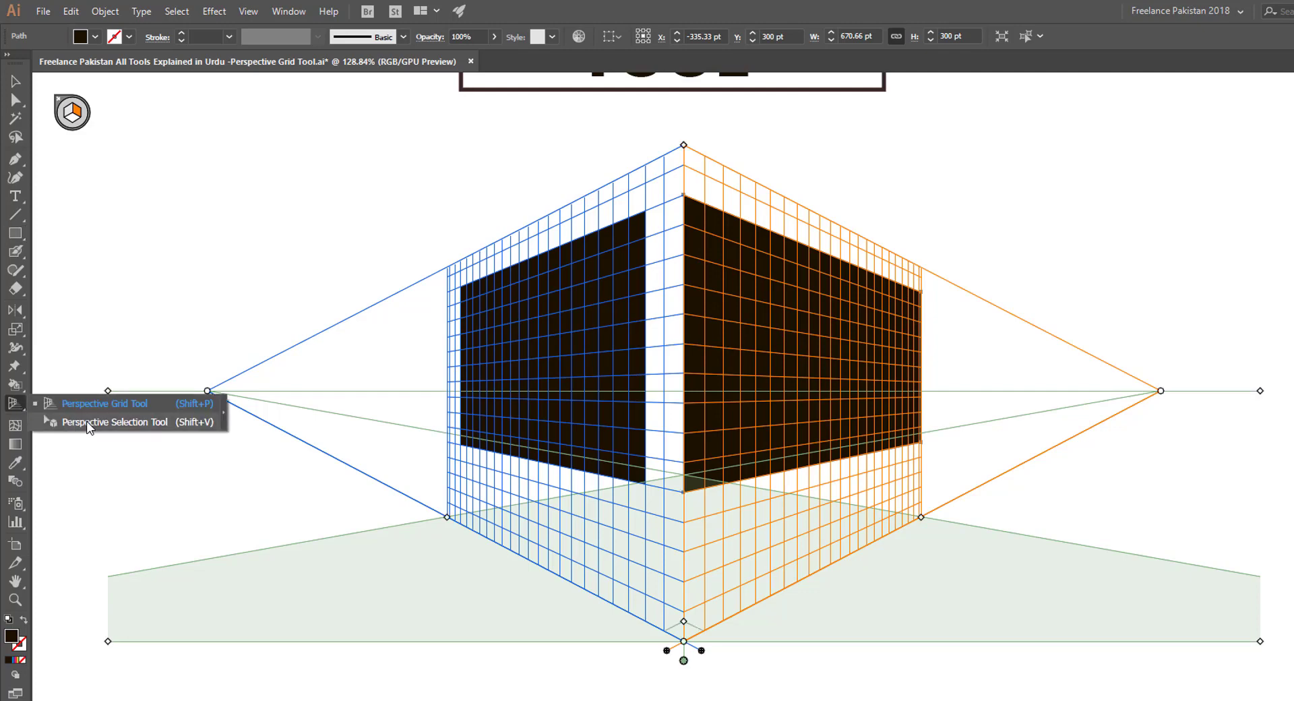
pyautogui.click(88, 423)
pyautogui.click(586, 359)
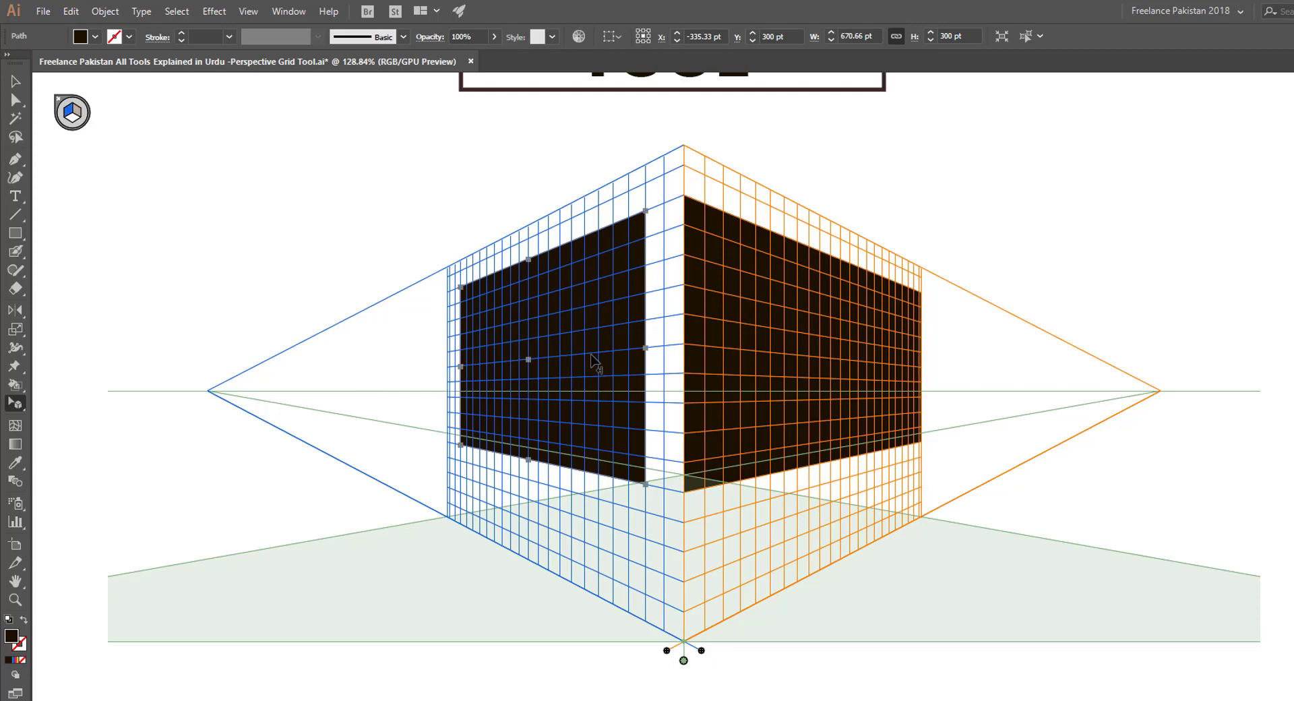
pyautogui.moveTo(646, 348); pyautogui.dragTo(686, 349)
pyautogui.moveTo(459, 365); pyautogui.dragTo(183, 398)
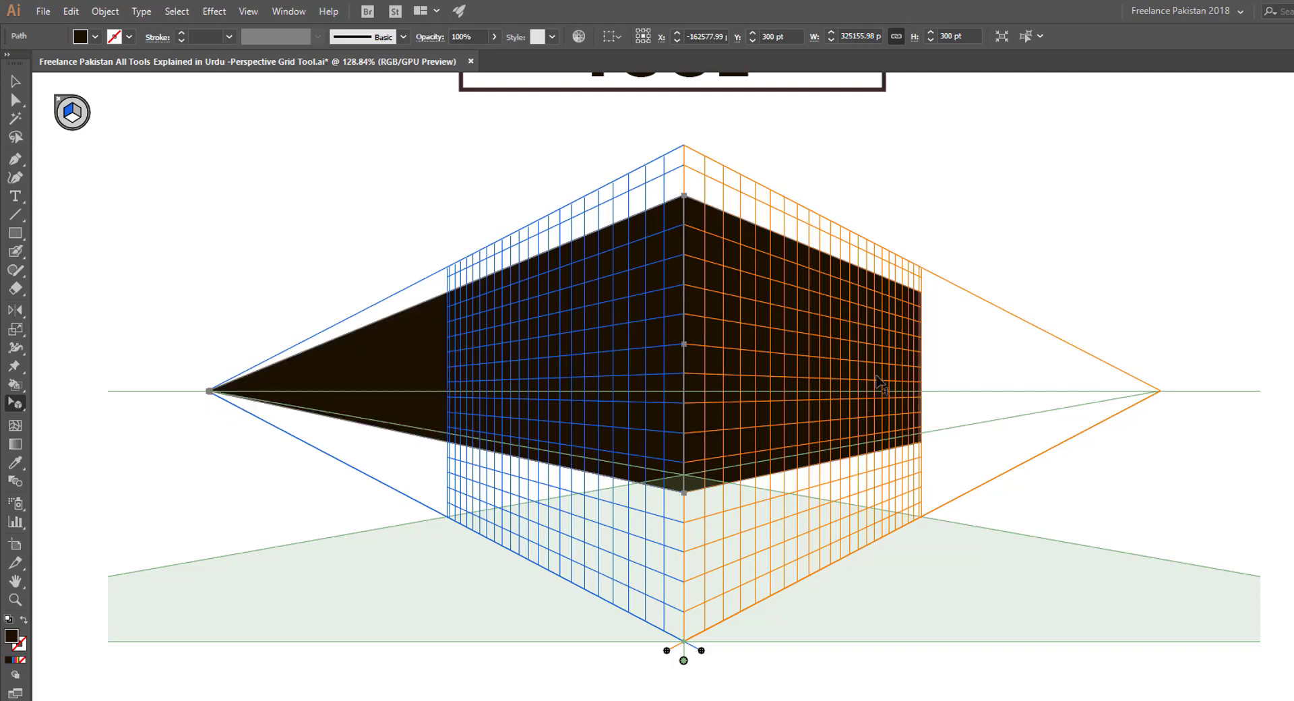
pyautogui.click(876, 381)
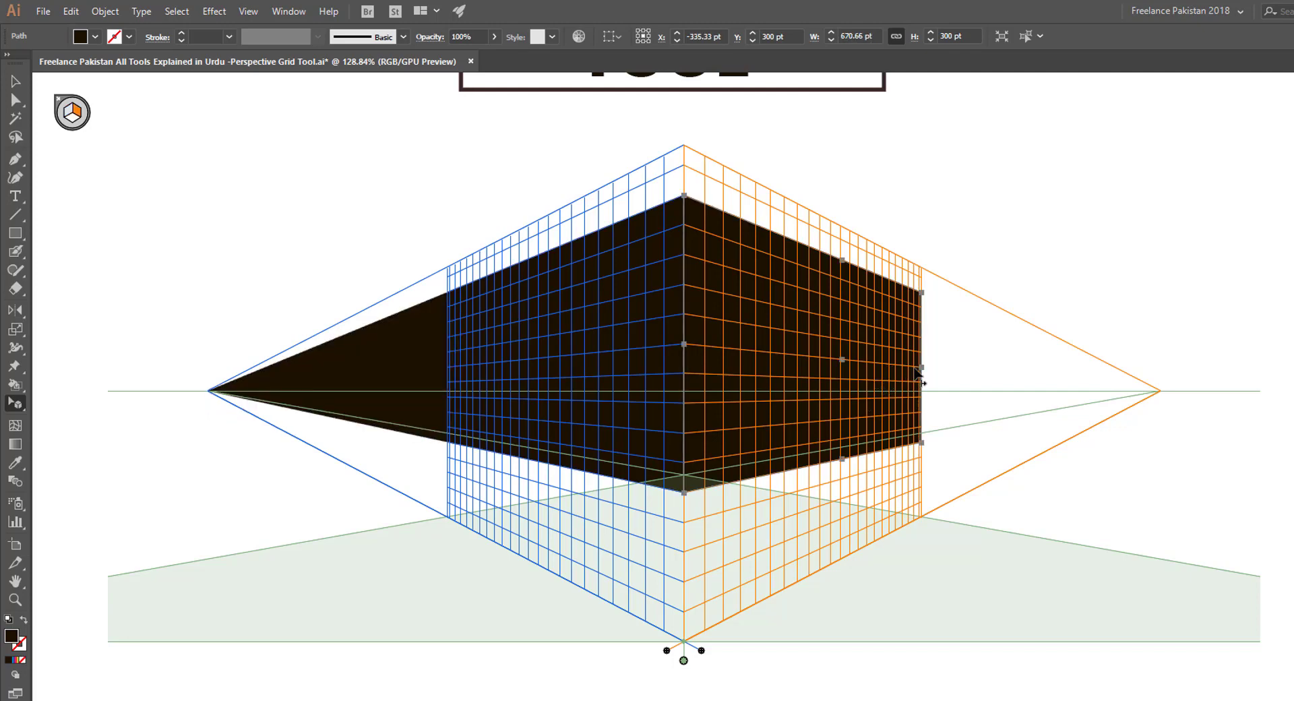
pyautogui.moveTo(922, 367); pyautogui.dragTo(1188, 419)
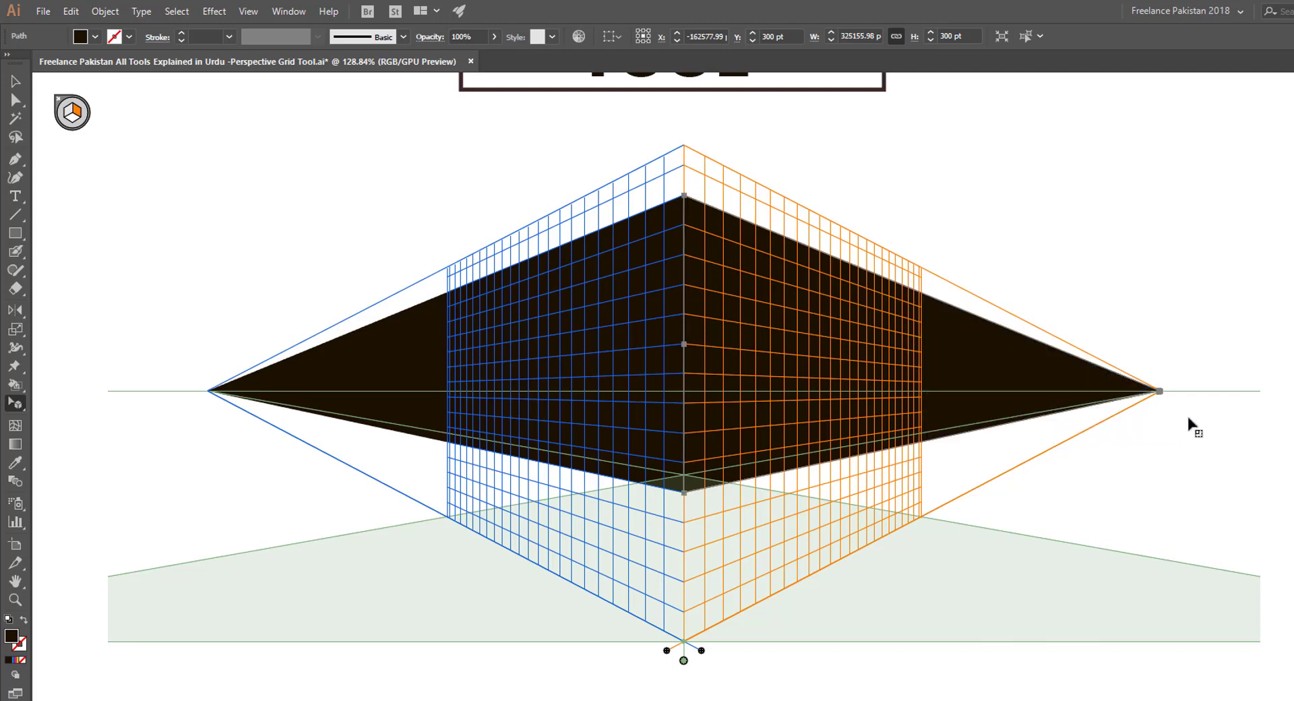
# - Try moving the right shape and its upper centre corner with Direct Selection, undoing each move
pyautogui.click(15, 100)
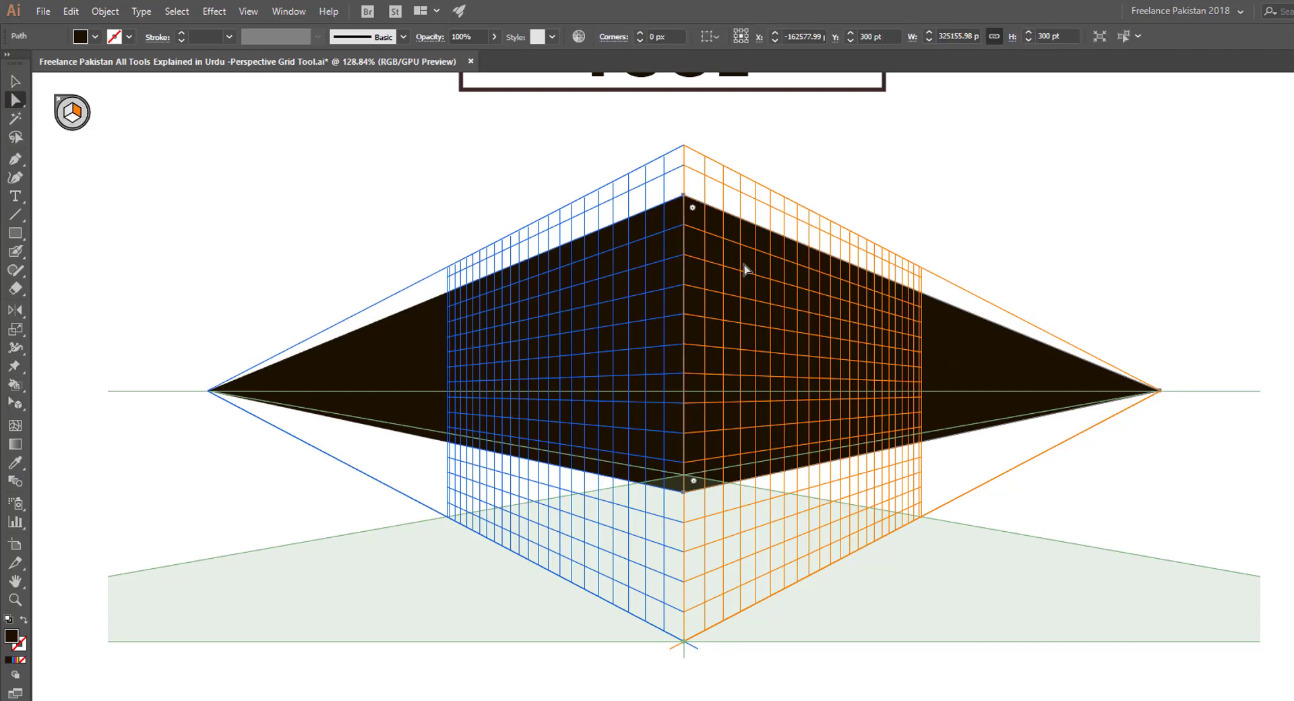
pyautogui.moveTo(959, 368); pyautogui.dragTo(1036, 274)
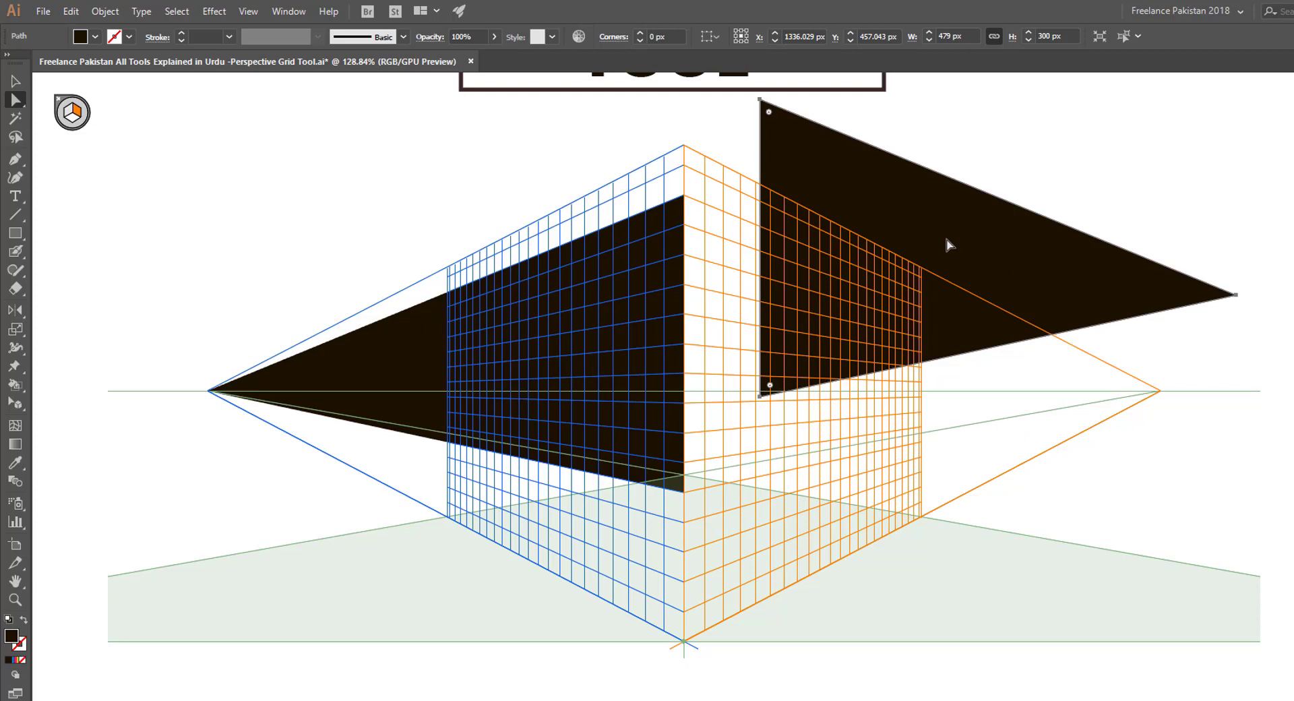
pyautogui.hotkey('ctrl', 'z')
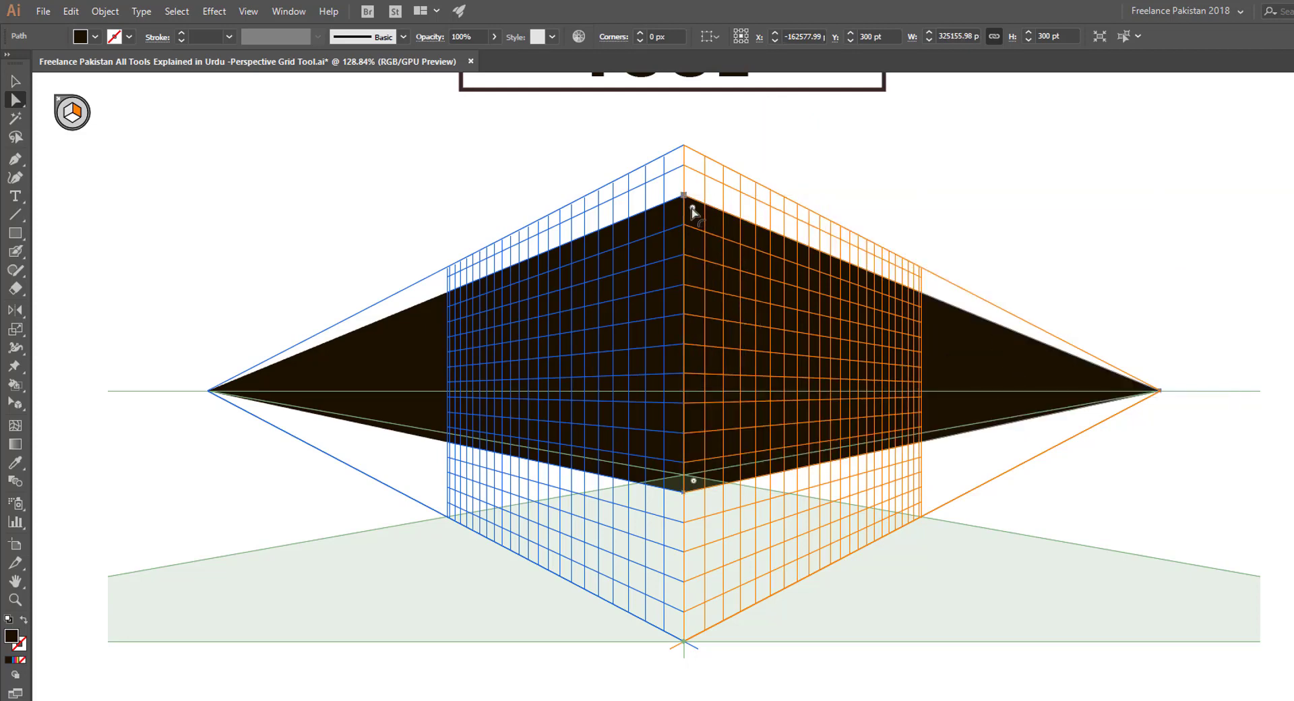
pyautogui.moveTo(683, 197); pyautogui.dragTo(879, 390)
pyautogui.hotkey('ctrl', 'z')
# - With Perspective Selection, shorten the left shape to the left grid's outer edge and the right shape to 450 pt wide
pyautogui.click(18, 405)
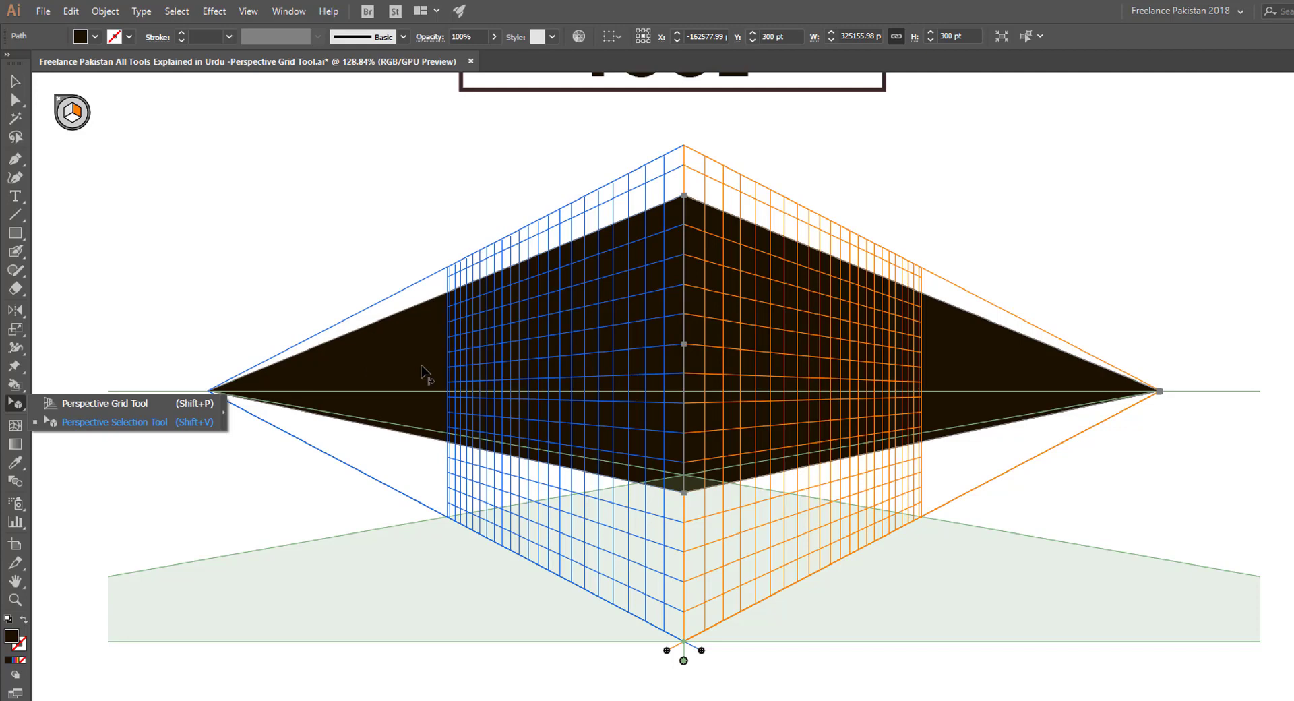
pyautogui.press('1')
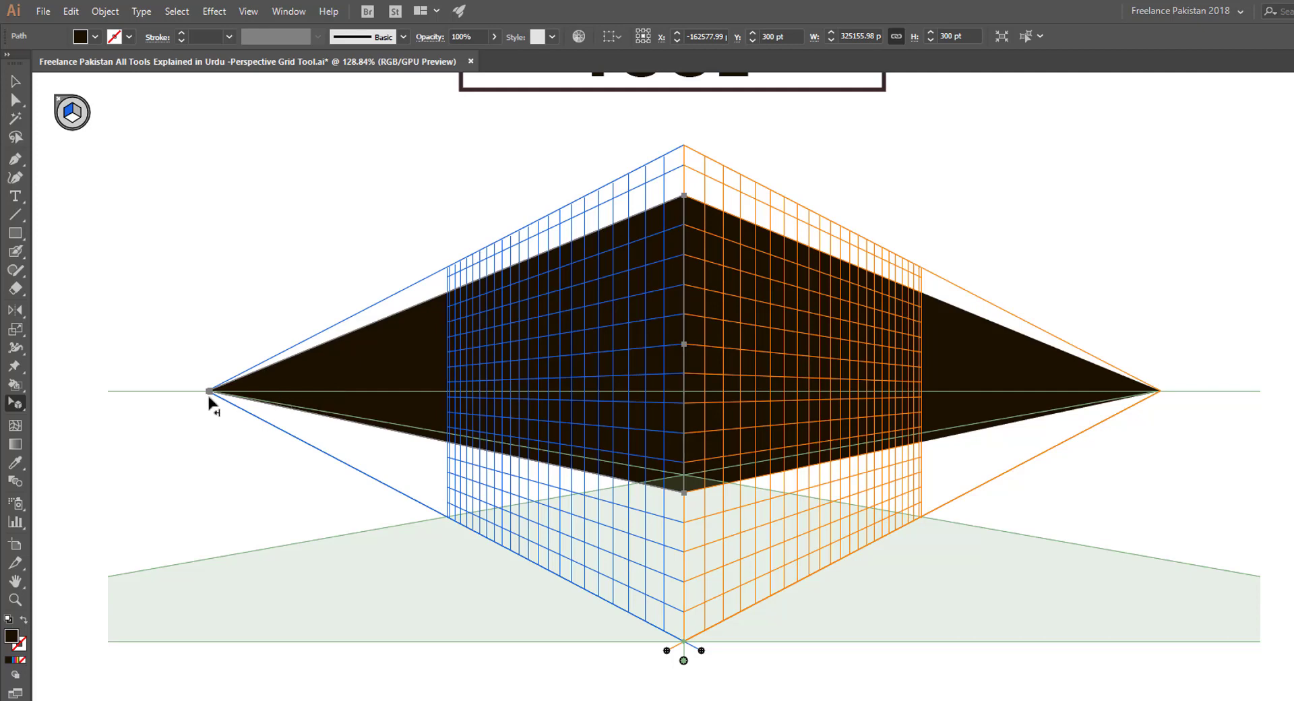
pyautogui.moveTo(209, 391); pyautogui.dragTo(448, 293)
pyautogui.press('3')
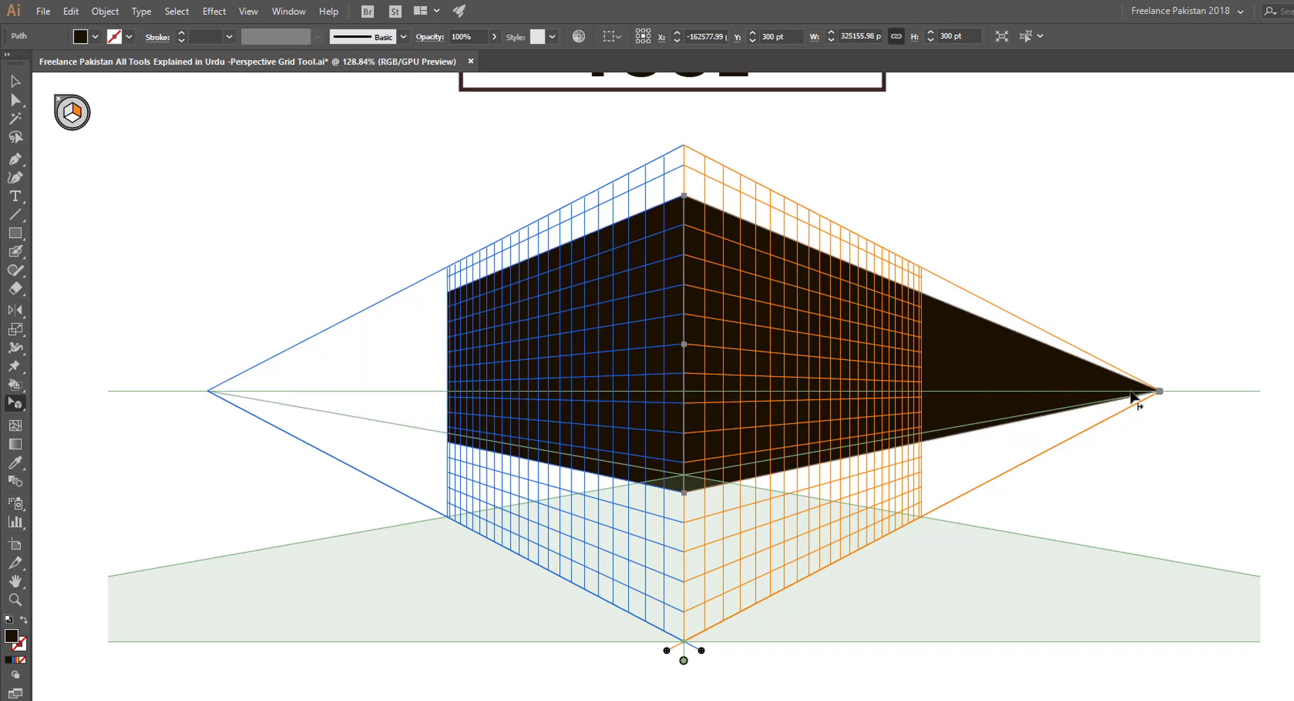
pyautogui.moveTo(1158, 393); pyautogui.dragTo(875, 274)
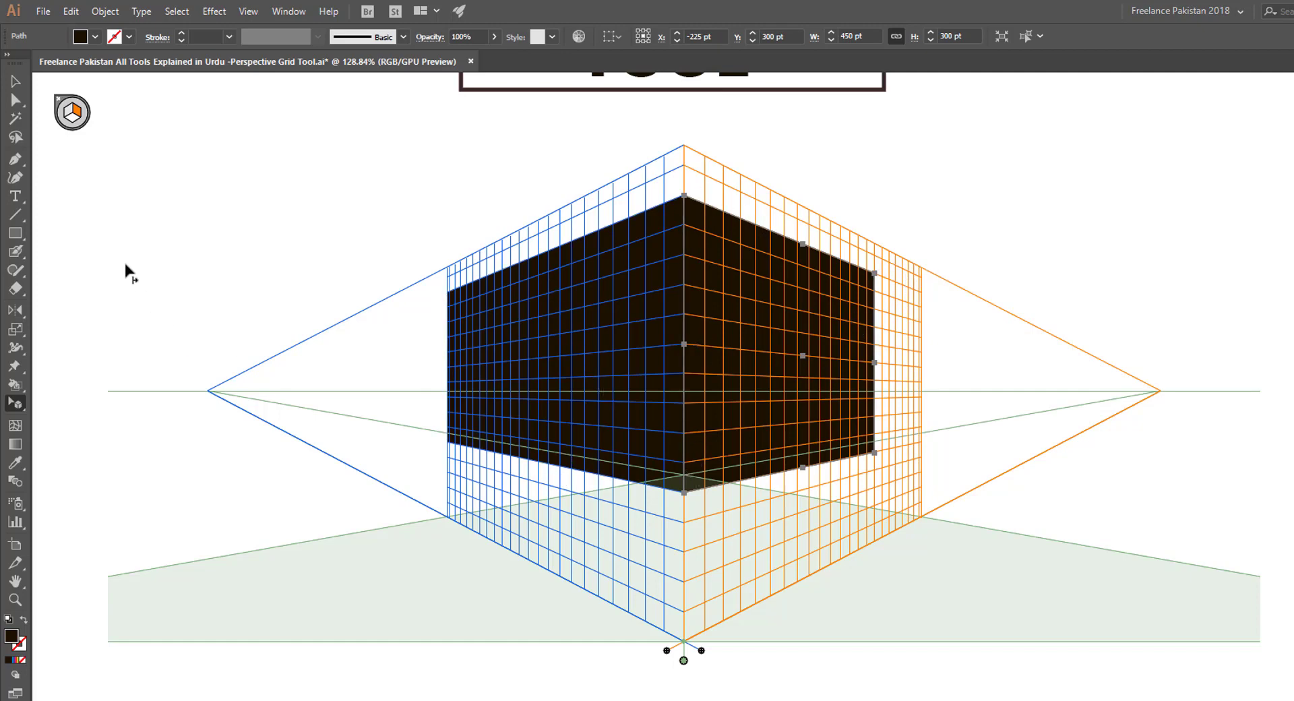
# - On the horizontal plane, draw a circle about 328 pt across and move it in perspective beneath the box's centre edge
pyautogui.click(72, 122)
pyautogui.click(65, 270)
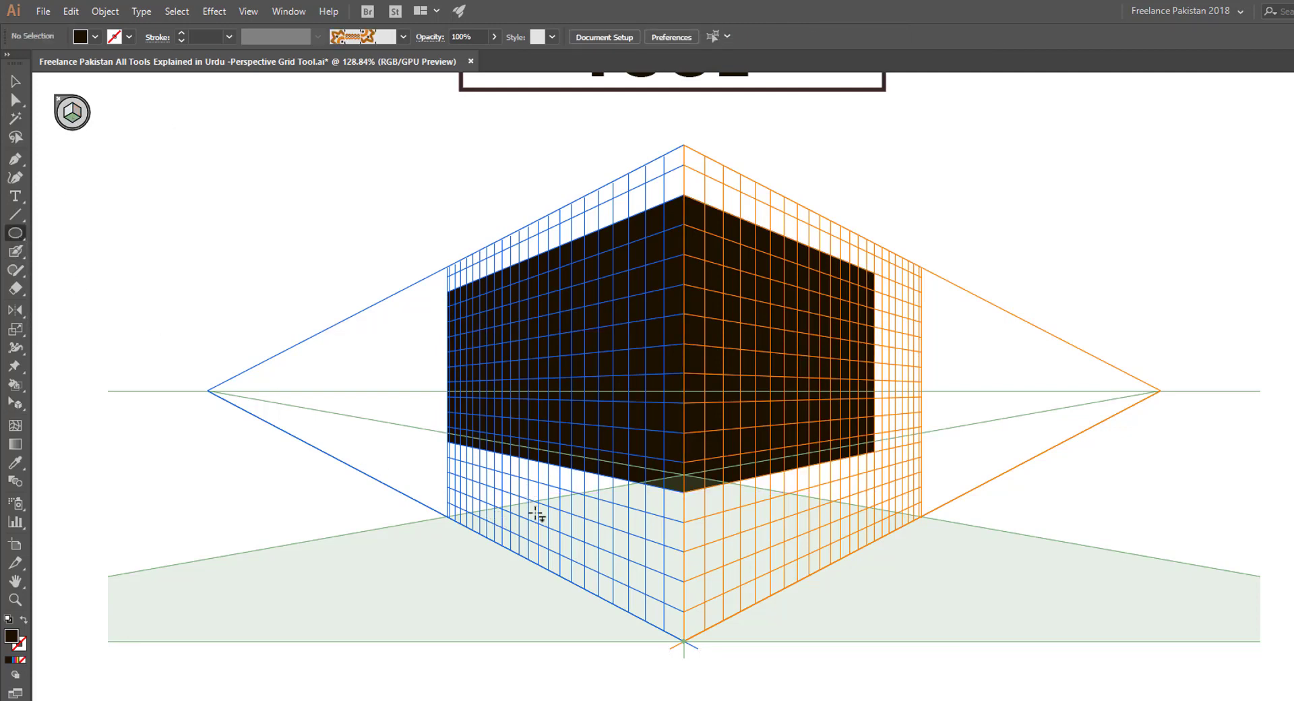
pyautogui.moveTo(539, 526); pyautogui.dragTo(592, 588)
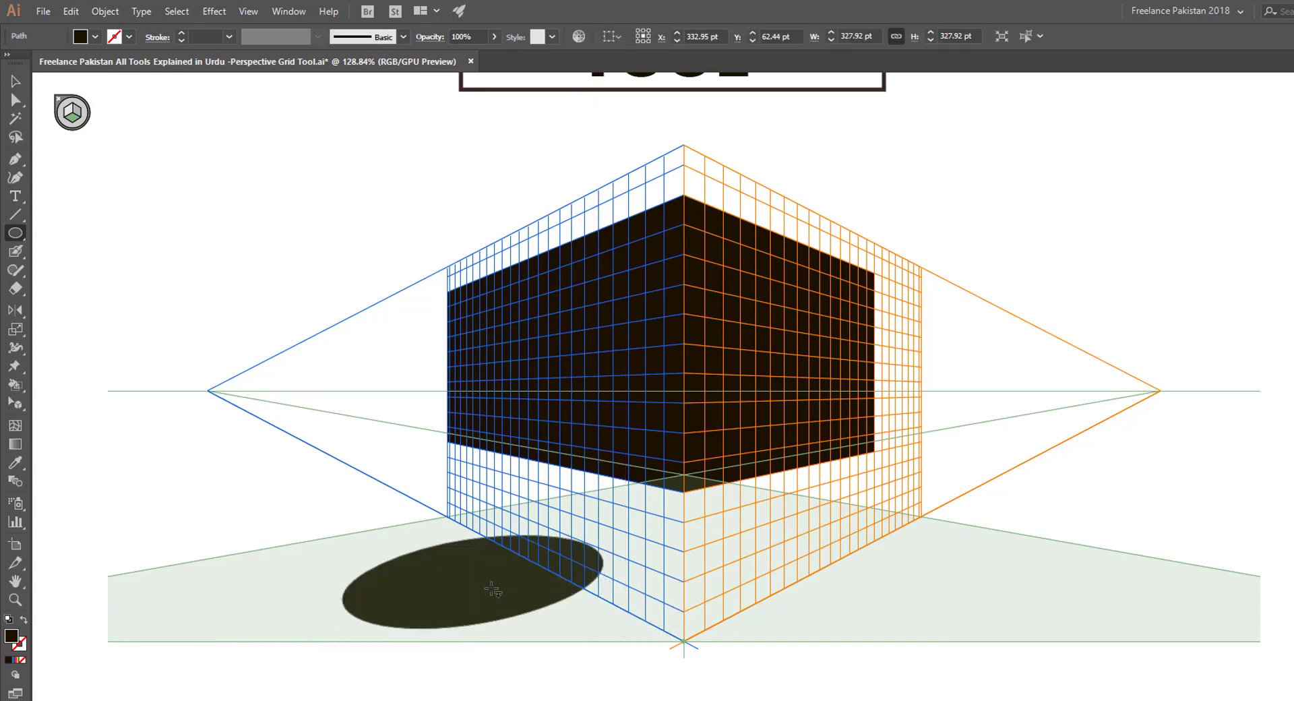
pyautogui.hotkey('shift', 'v')
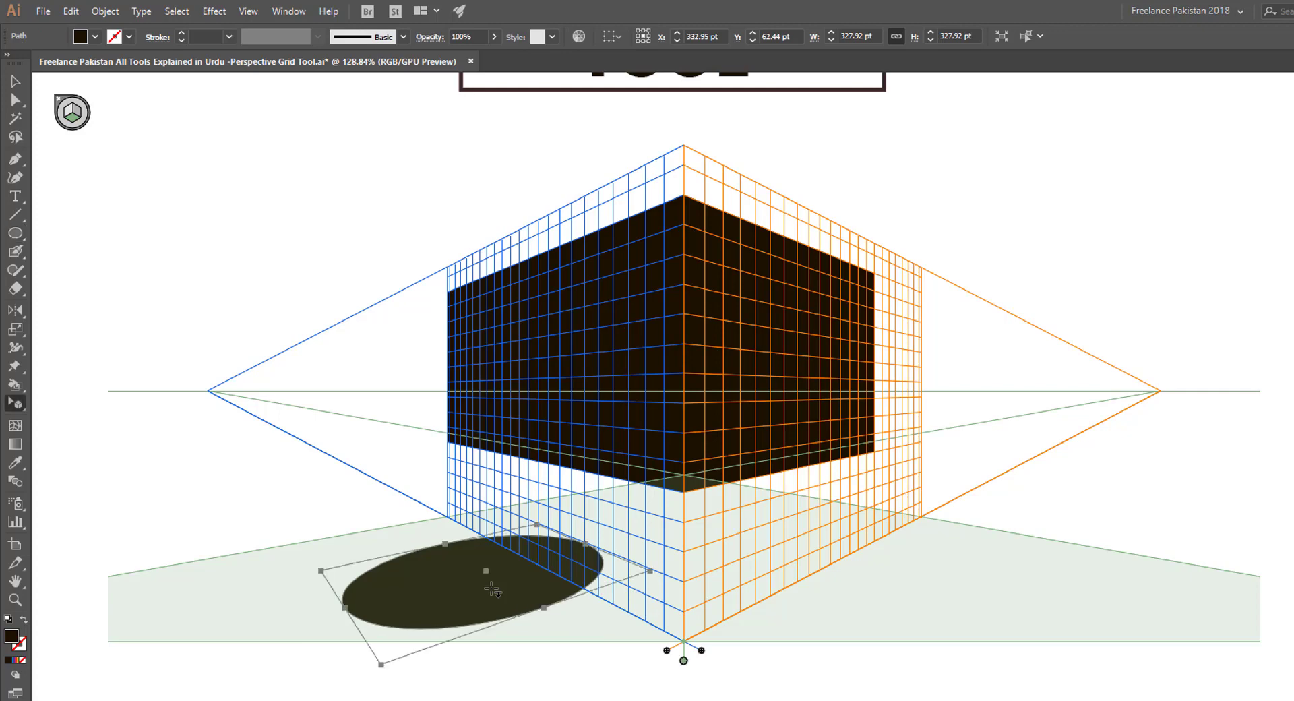
pyautogui.moveTo(494, 591); pyautogui.dragTo(677, 563)
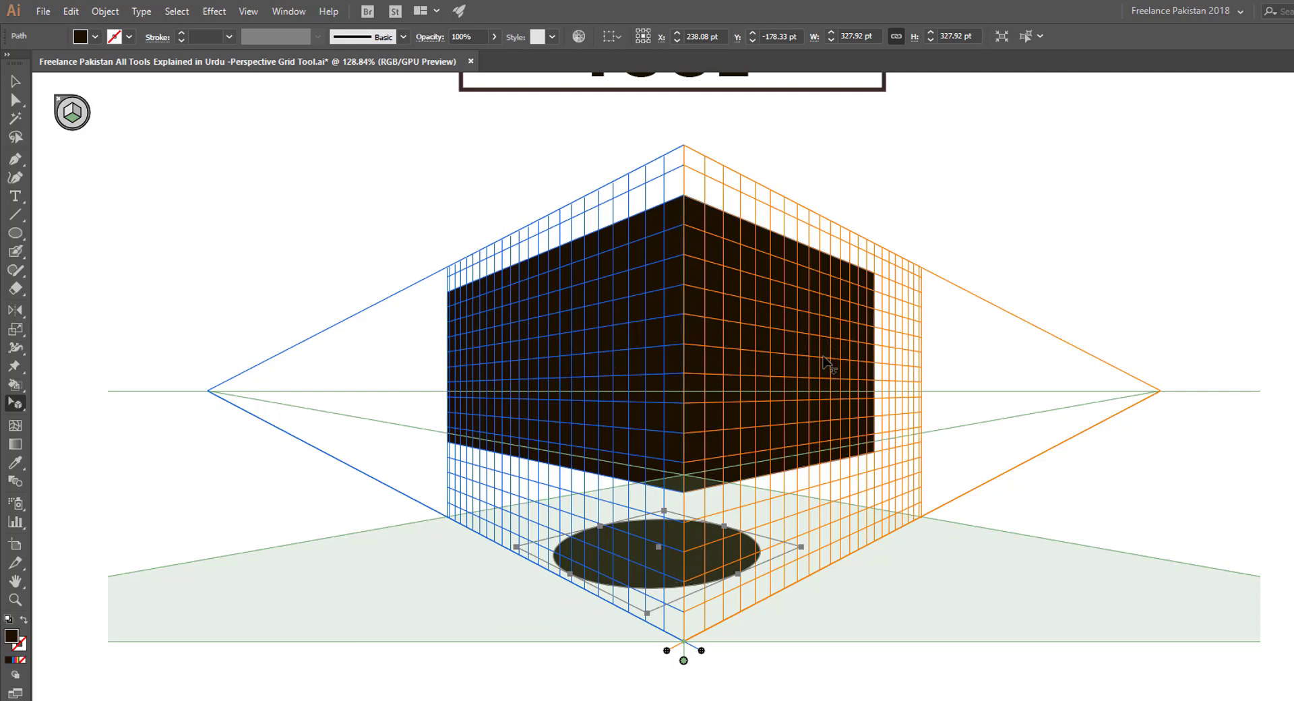
# - Hide the perspective grid and deselect the ellipse
pyautogui.hotkey('ctrl', 'shift', 'a')
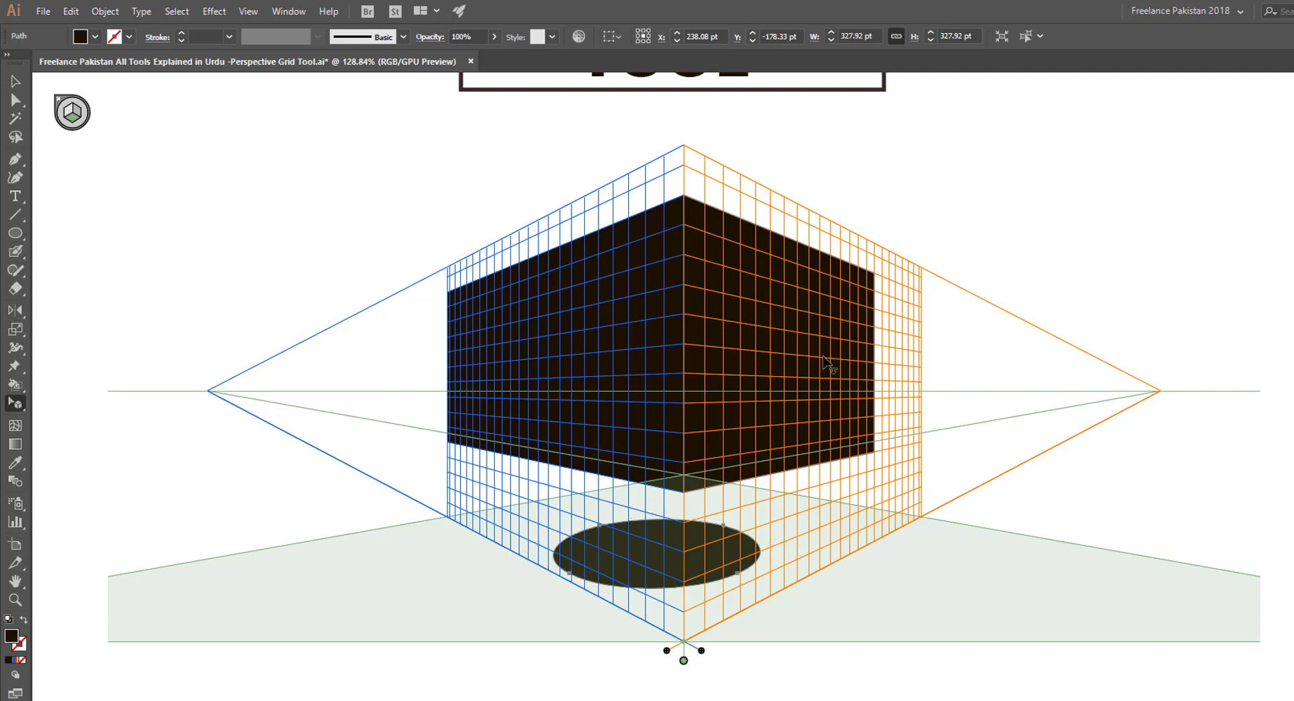
pyautogui.hotkey('ctrl', 'shift', 'i')
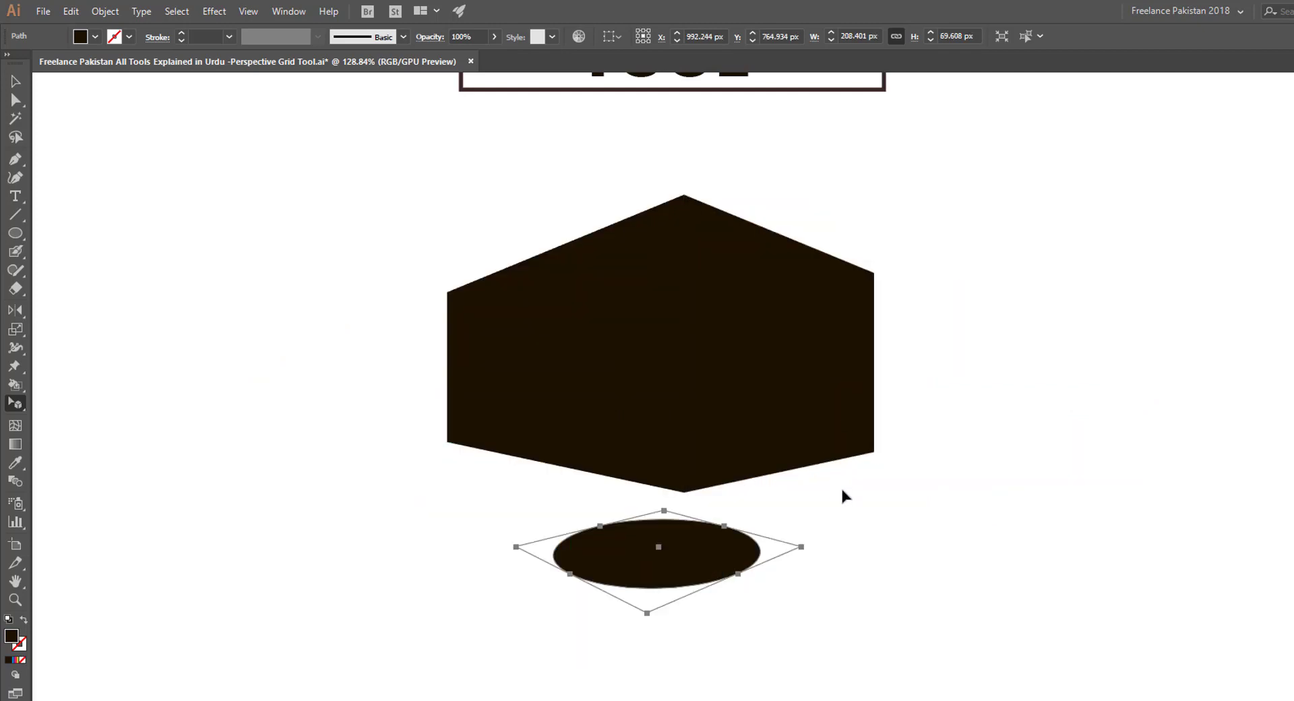
pyautogui.click(939, 466)
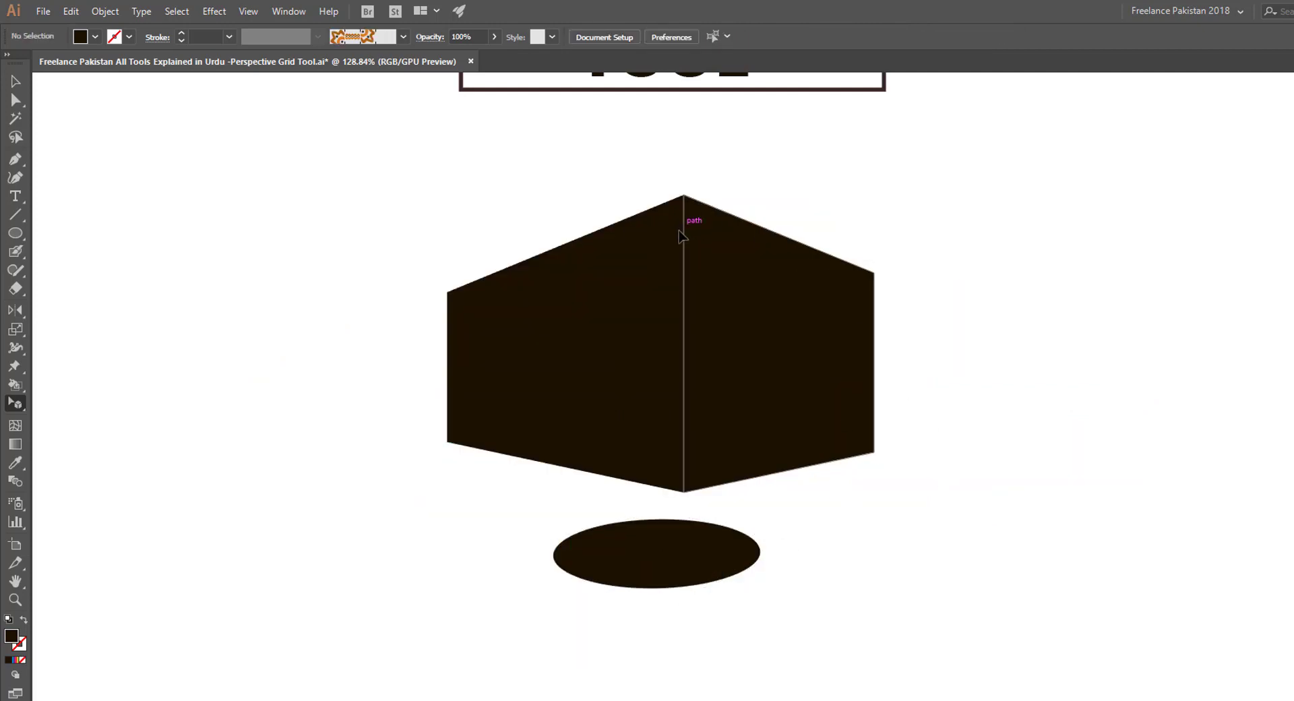
# - Fill the box's left face with the near-black swatch from the last colour group
pyautogui.click(593, 326)
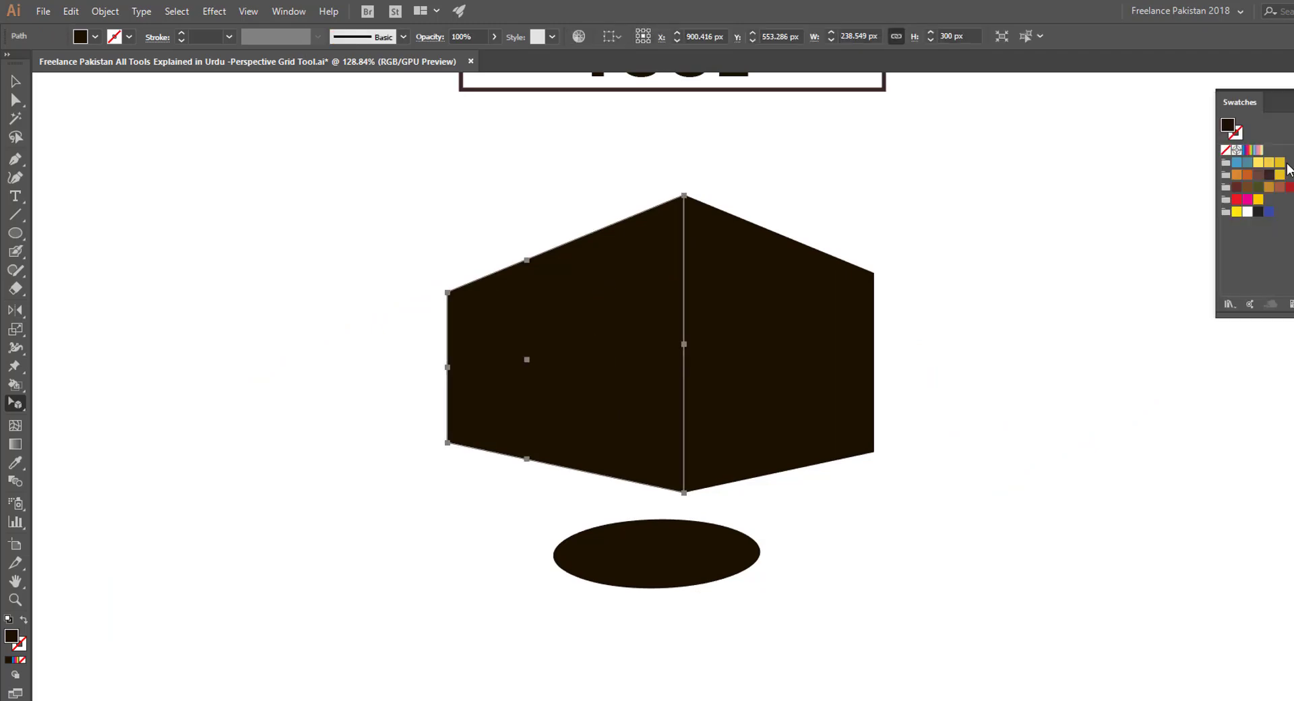
pyautogui.click(1268, 175)
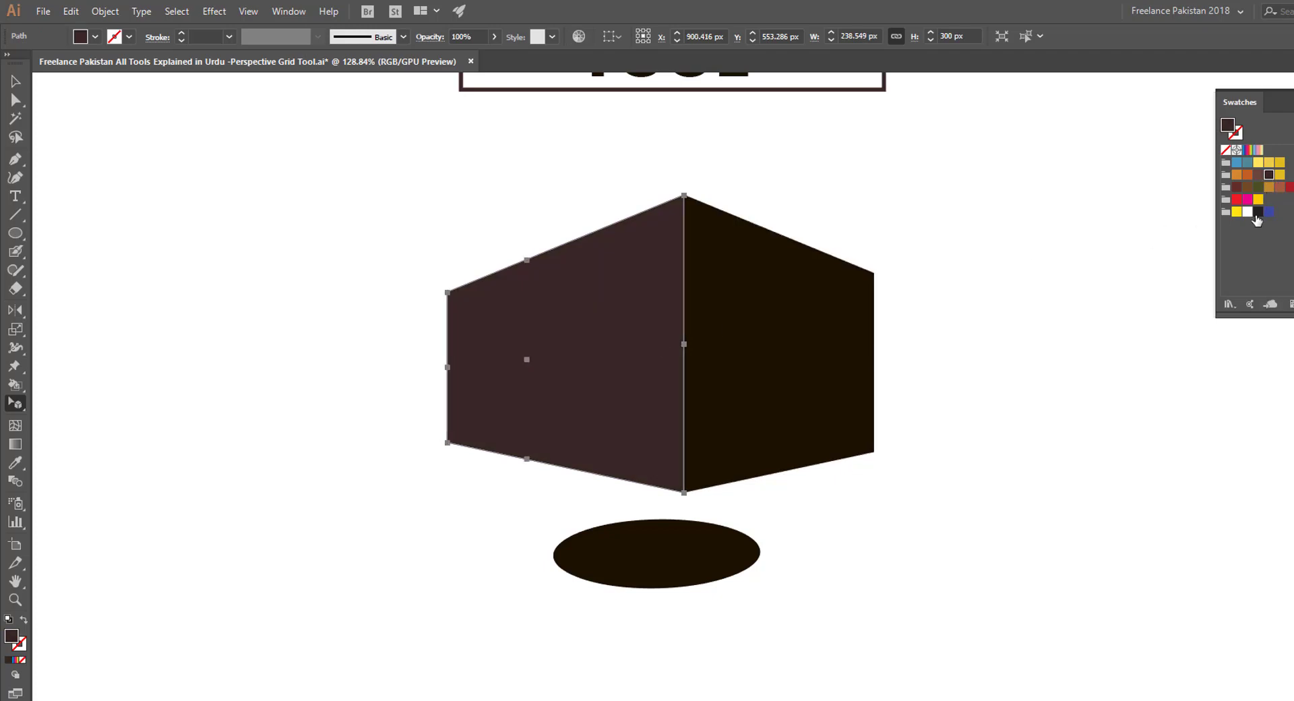
pyautogui.click(1256, 213)
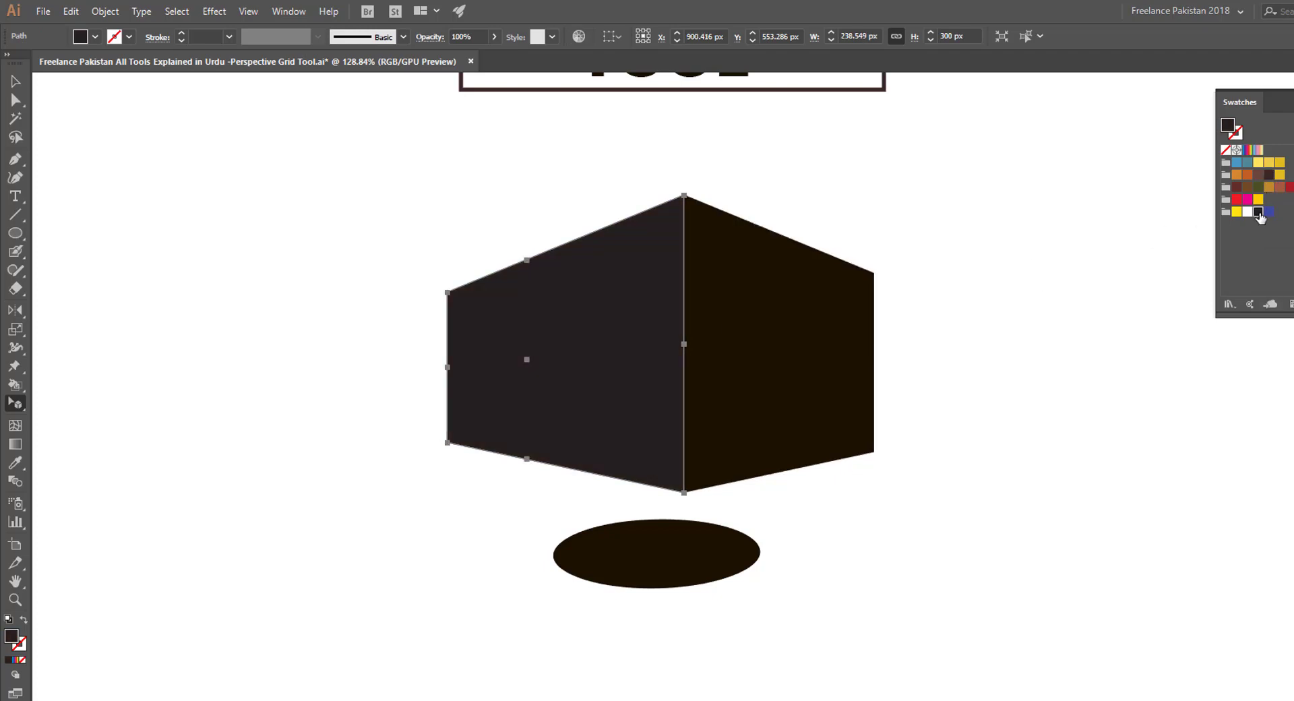
# - Fill the box's right face with the darker colour 0A0909 and deselect it
pyautogui.click(745, 388)
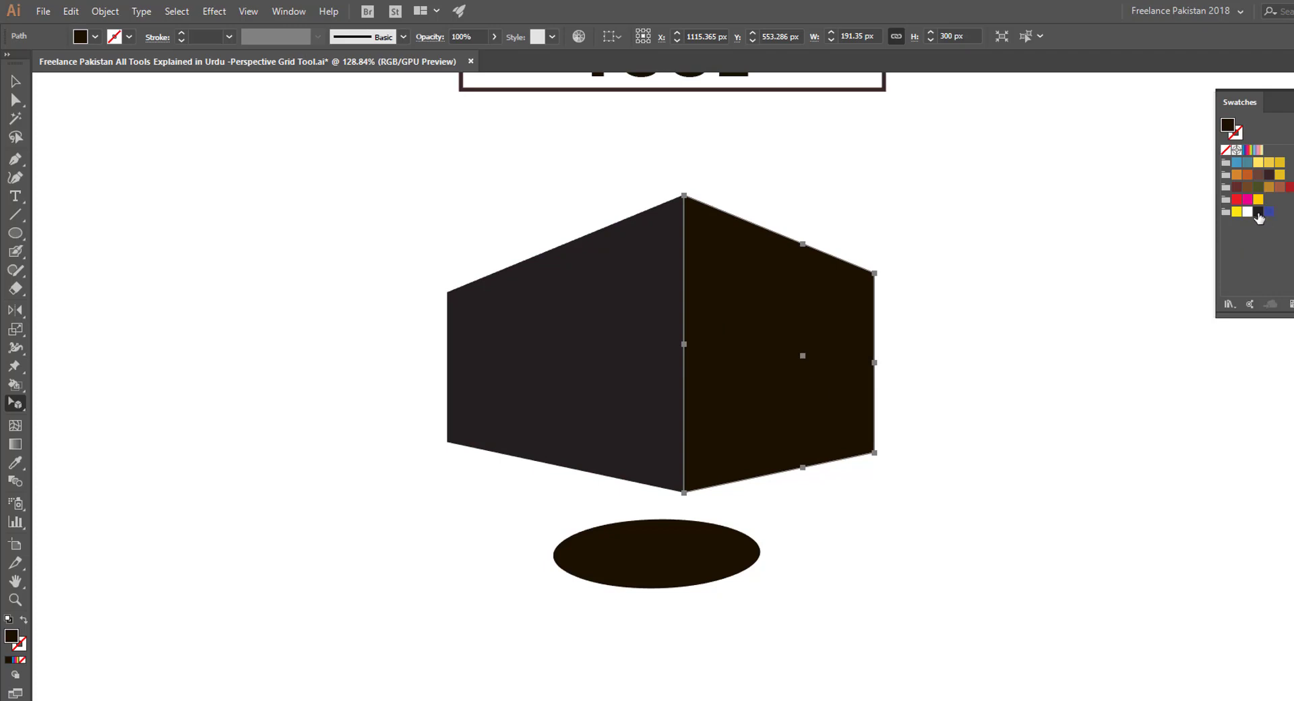
pyautogui.click(1257, 212)
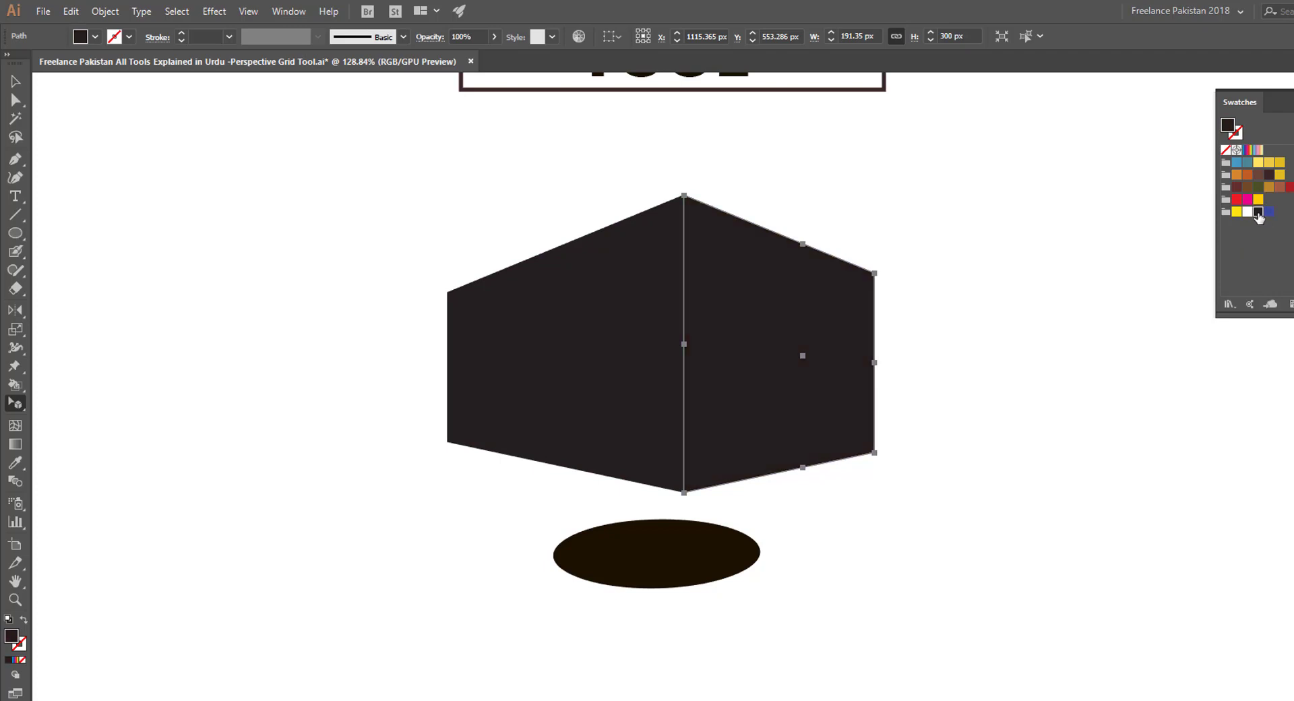
pyautogui.doubleClick(12, 636)
pyautogui.click(804, 395)
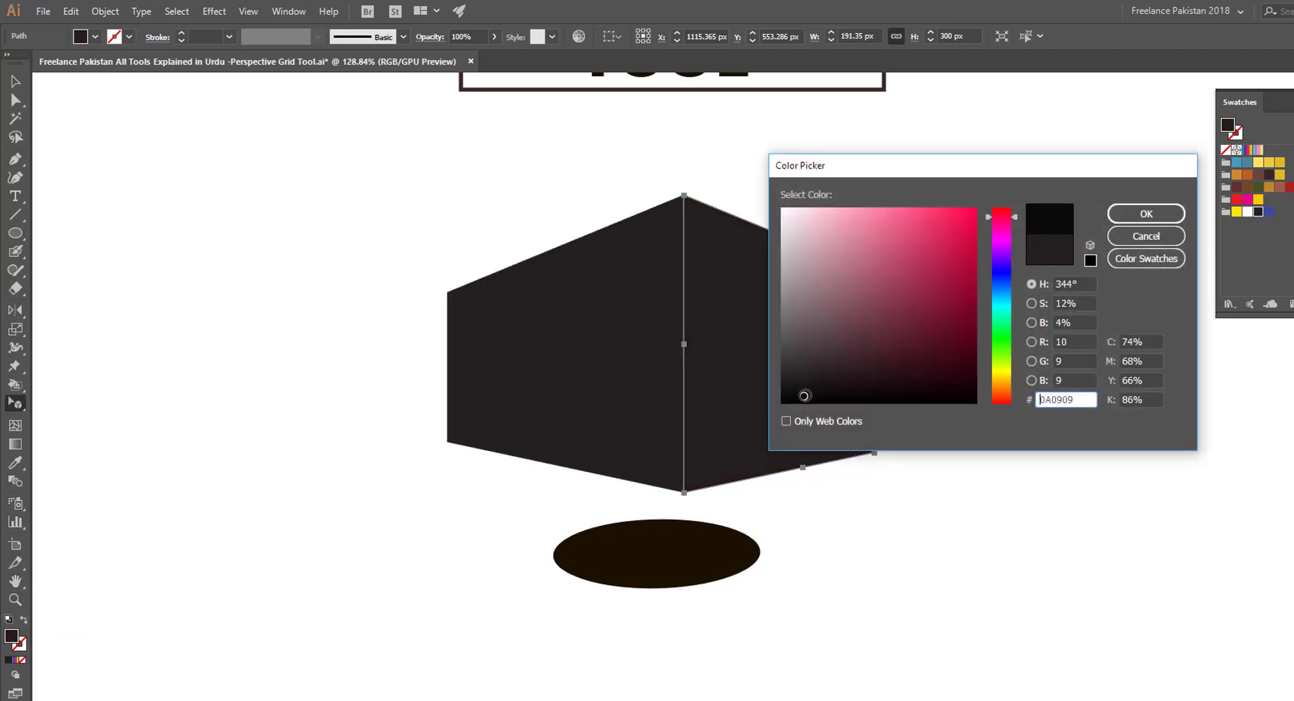
pyautogui.click(1120, 211)
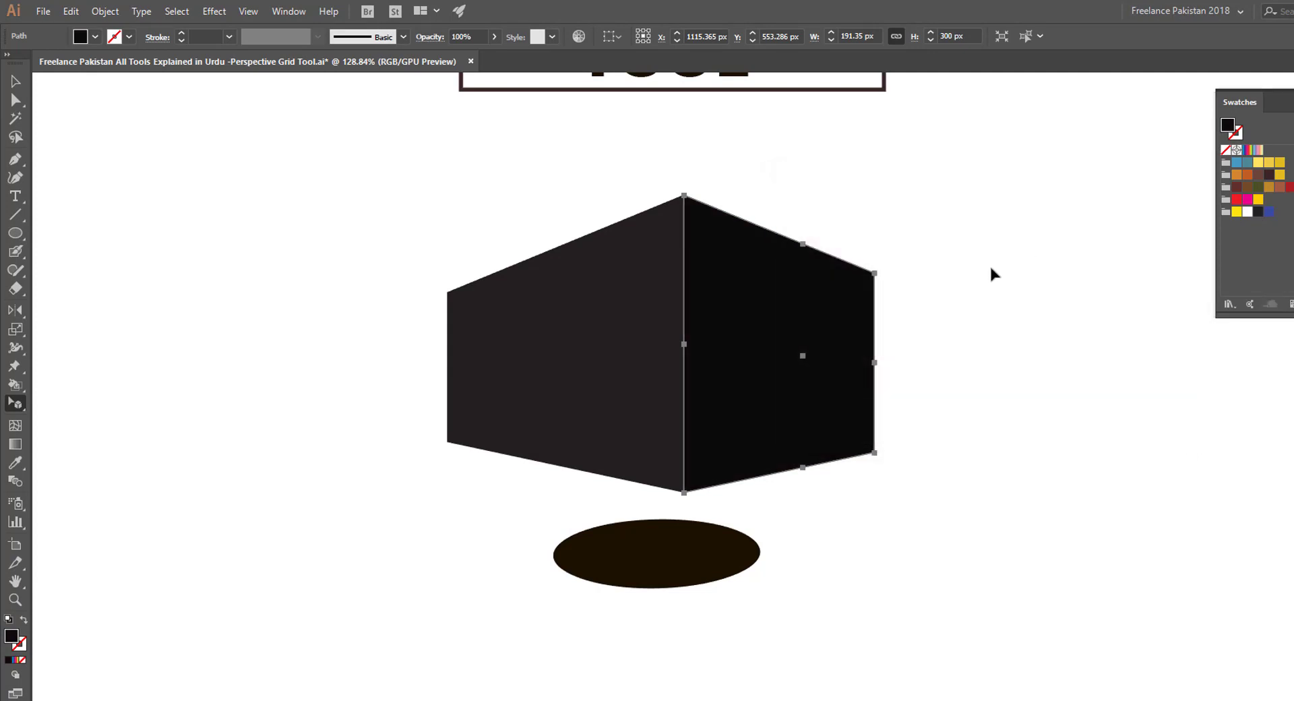
pyautogui.click(989, 268)
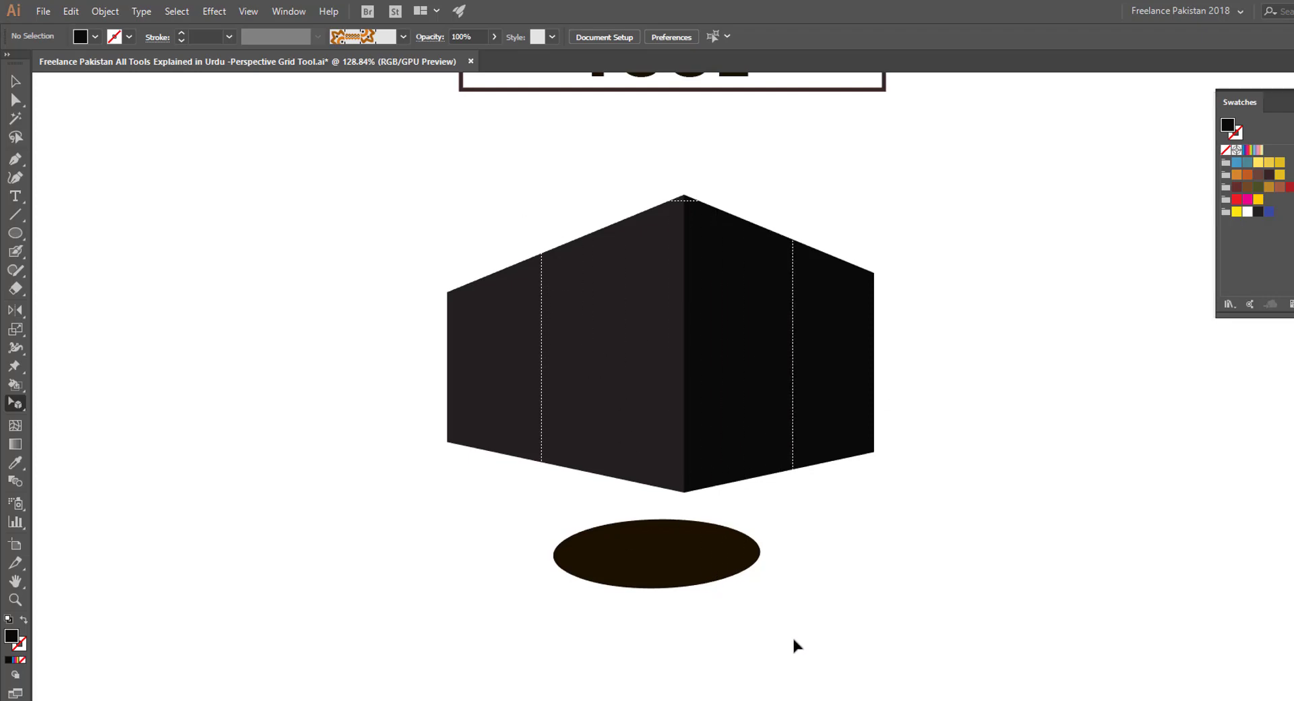
# - Show the perspective grid again and make Left Grid the active plane
pyautogui.hotkey('ctrl', 'a')
pyautogui.click(741, 597)
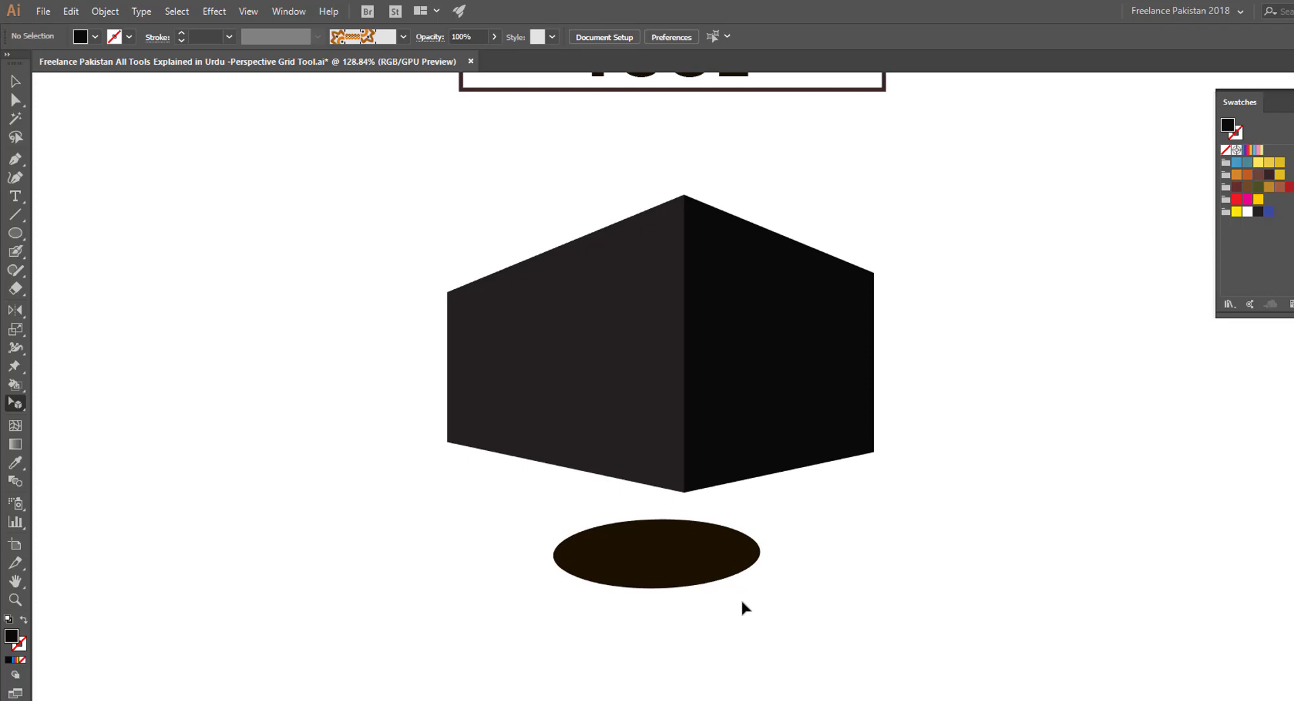
pyautogui.hotkey('ctrl', 'shift', 'i')
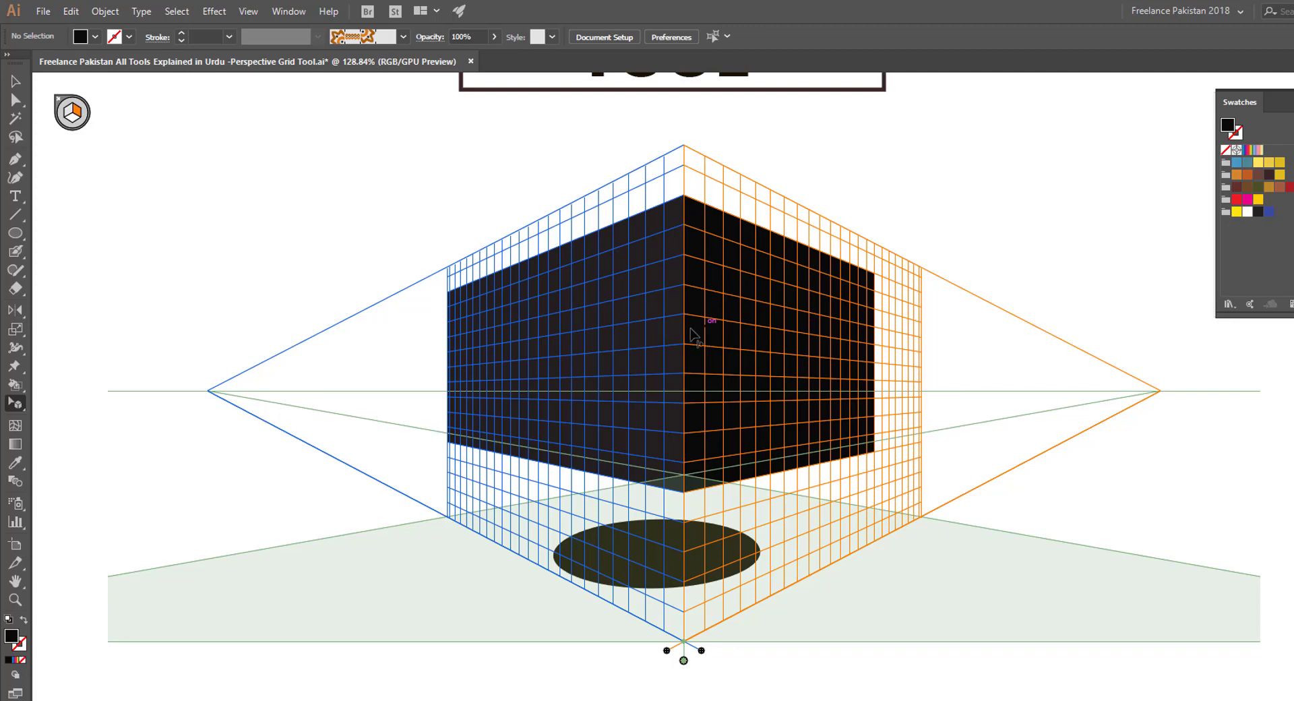
pyautogui.click(71, 114)
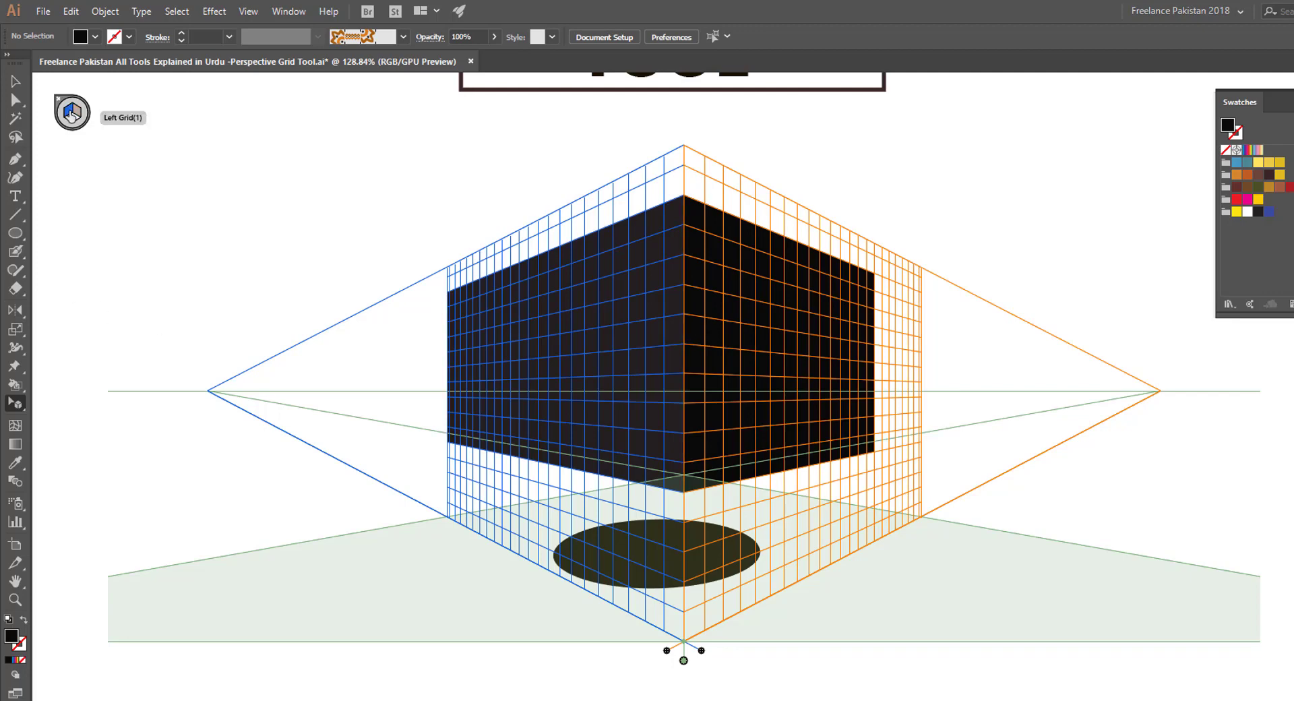
# - Add the point text PASSION in the empty area to the upper left of the perspective box
pyautogui.press('v')
pyautogui.click(14, 196)
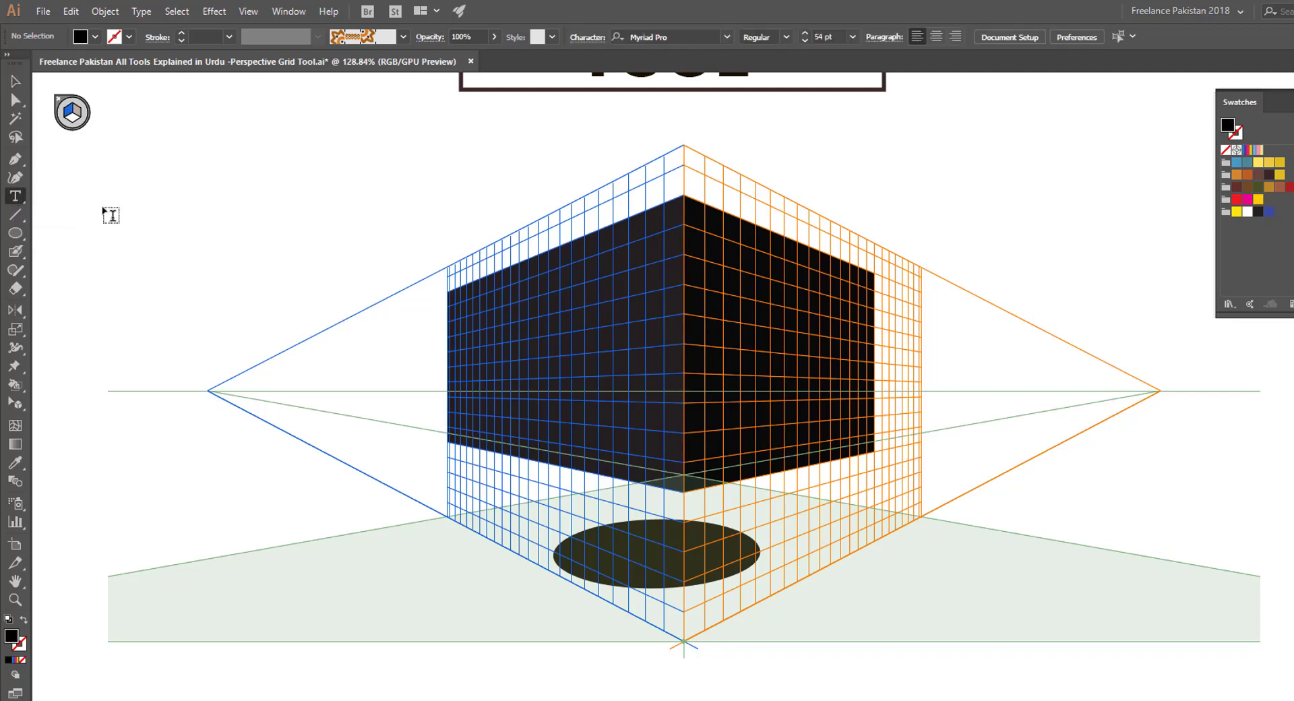
pyautogui.click(139, 200)
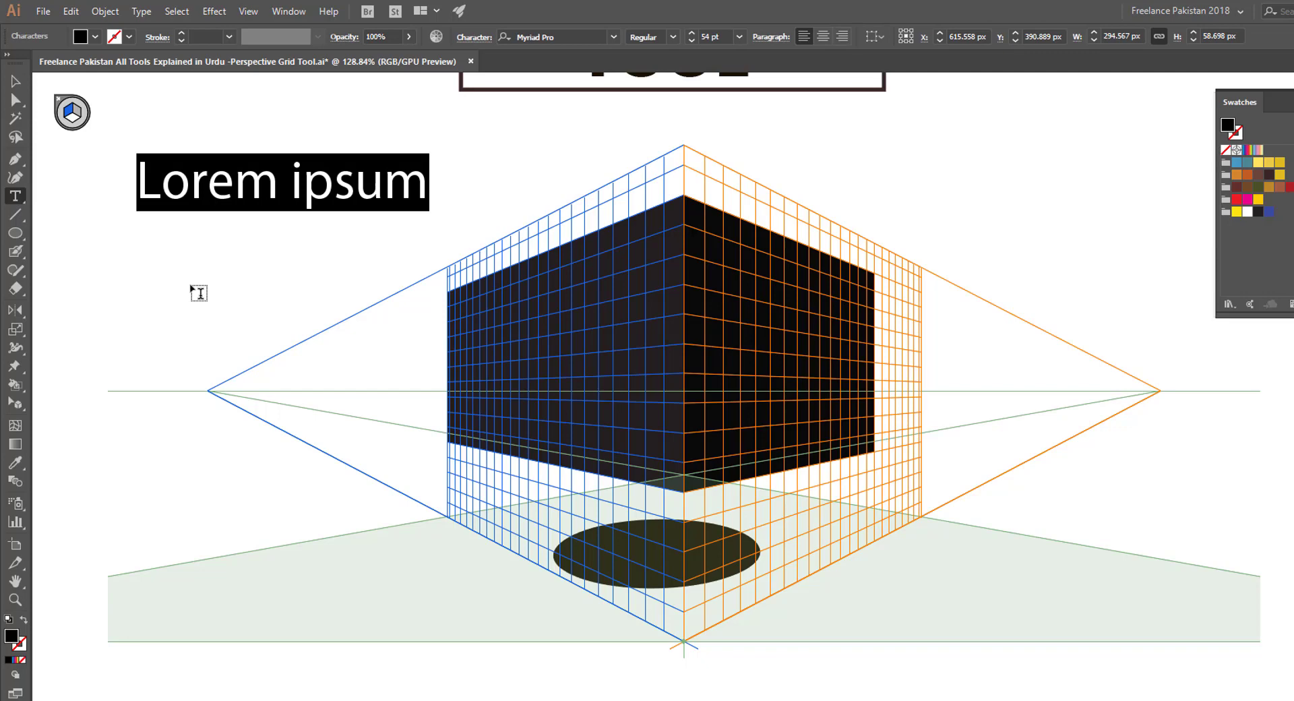
pyautogui.write('PASSION')
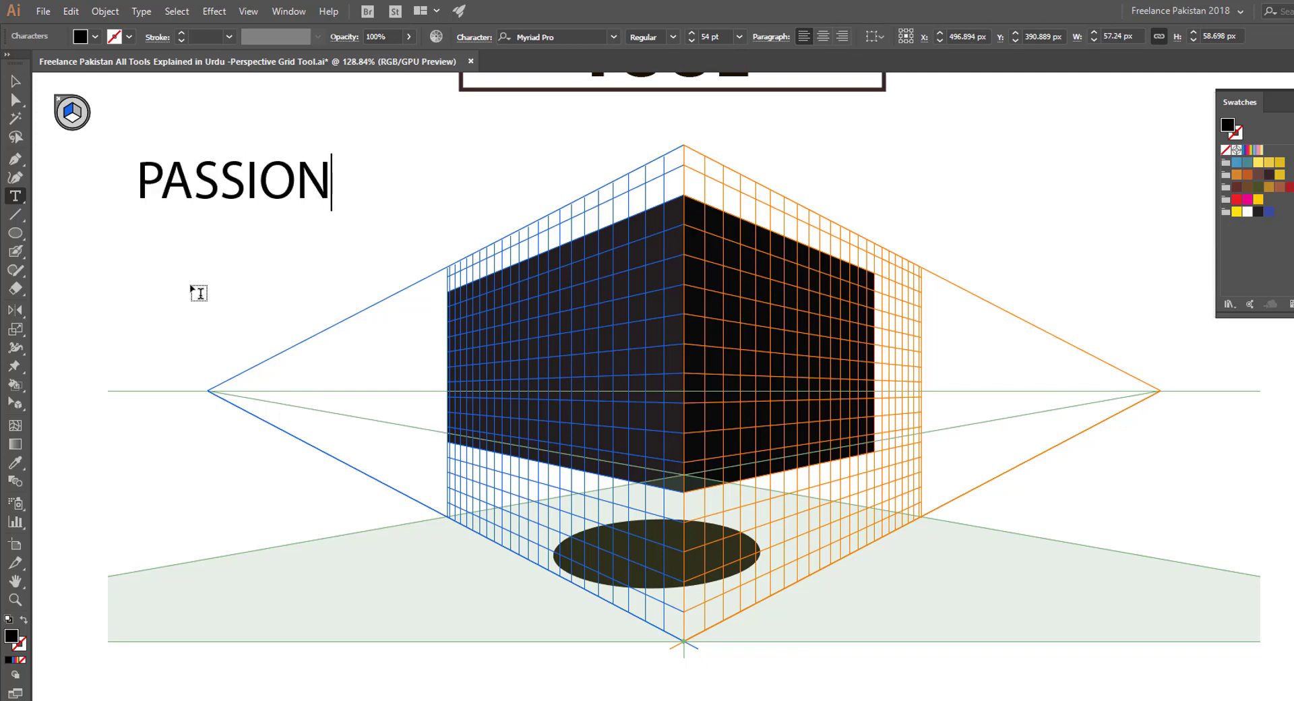
pyautogui.press('Escape')
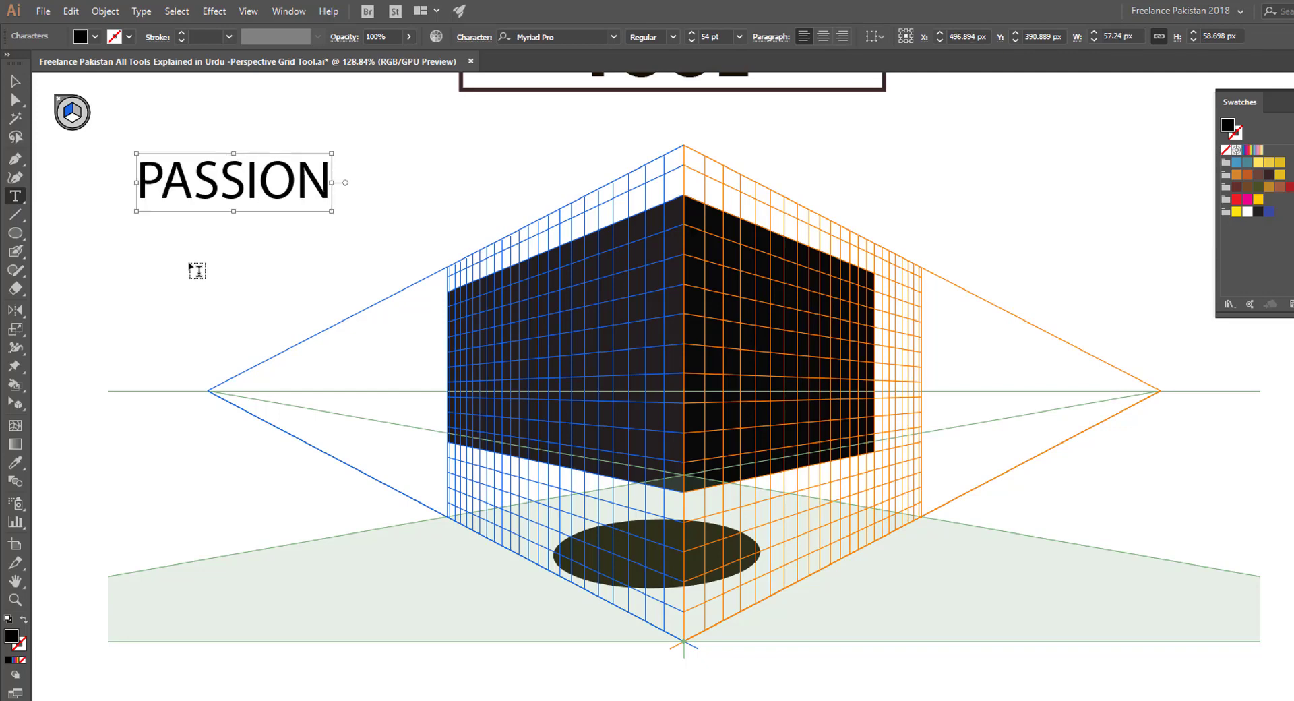
# - Format the PASSION text with the golden-yellow swatch from the first colour group and the Open Sans Extrabold font
pyautogui.hotkey('ctrl', 'a')
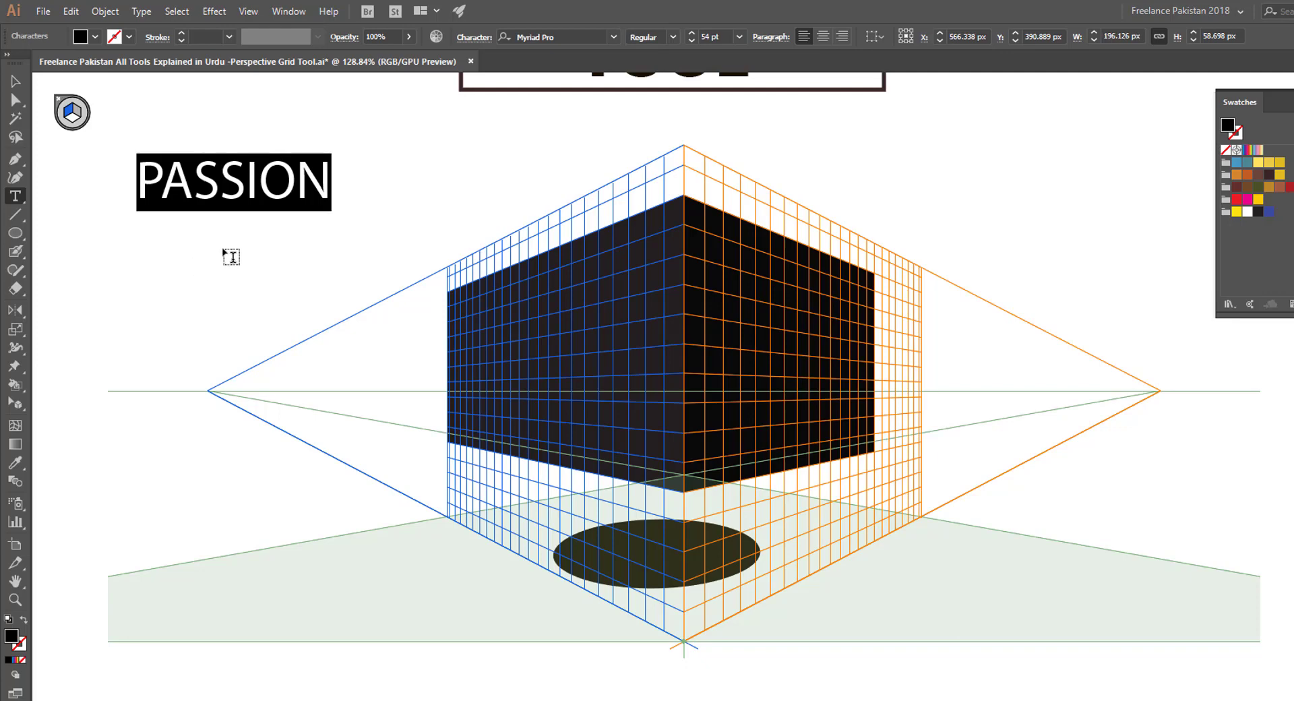
pyautogui.click(1279, 163)
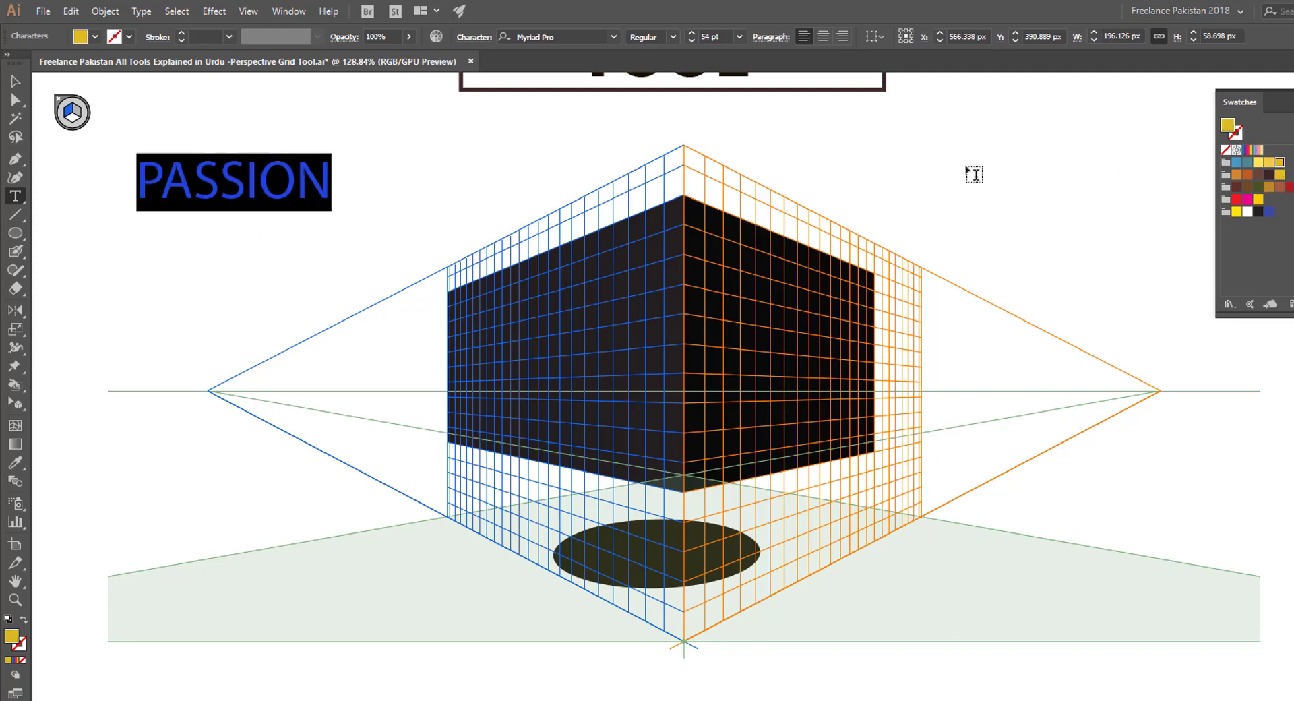
pyautogui.click(672, 37)
pyautogui.click(673, 189)
pyautogui.click(553, 37)
pyautogui.write('o')
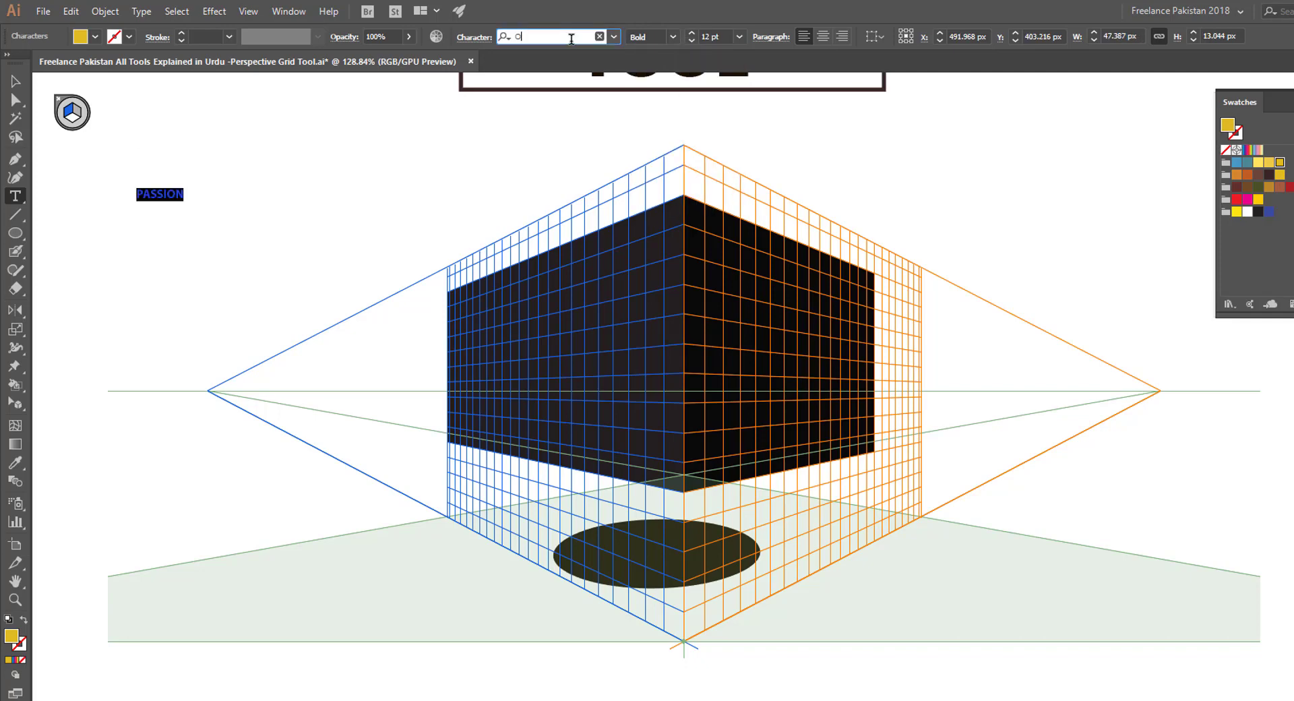
pyautogui.write('pen')
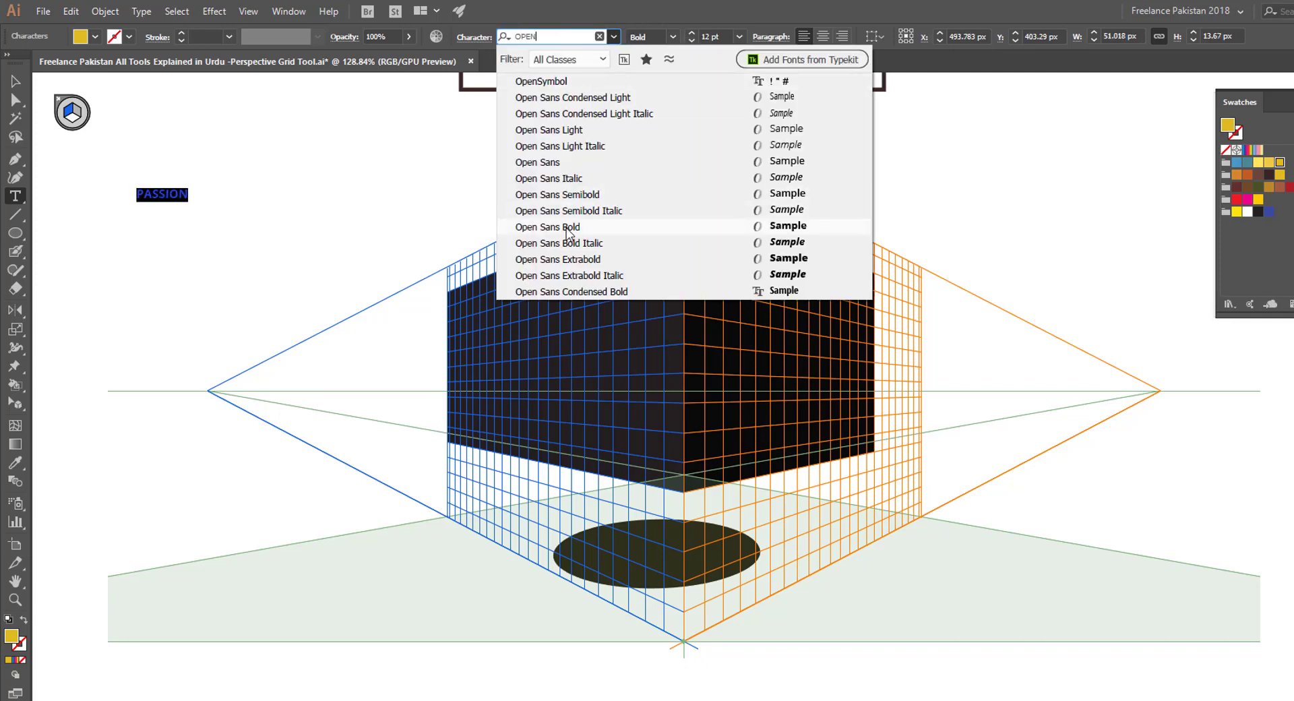
pyautogui.click(570, 266)
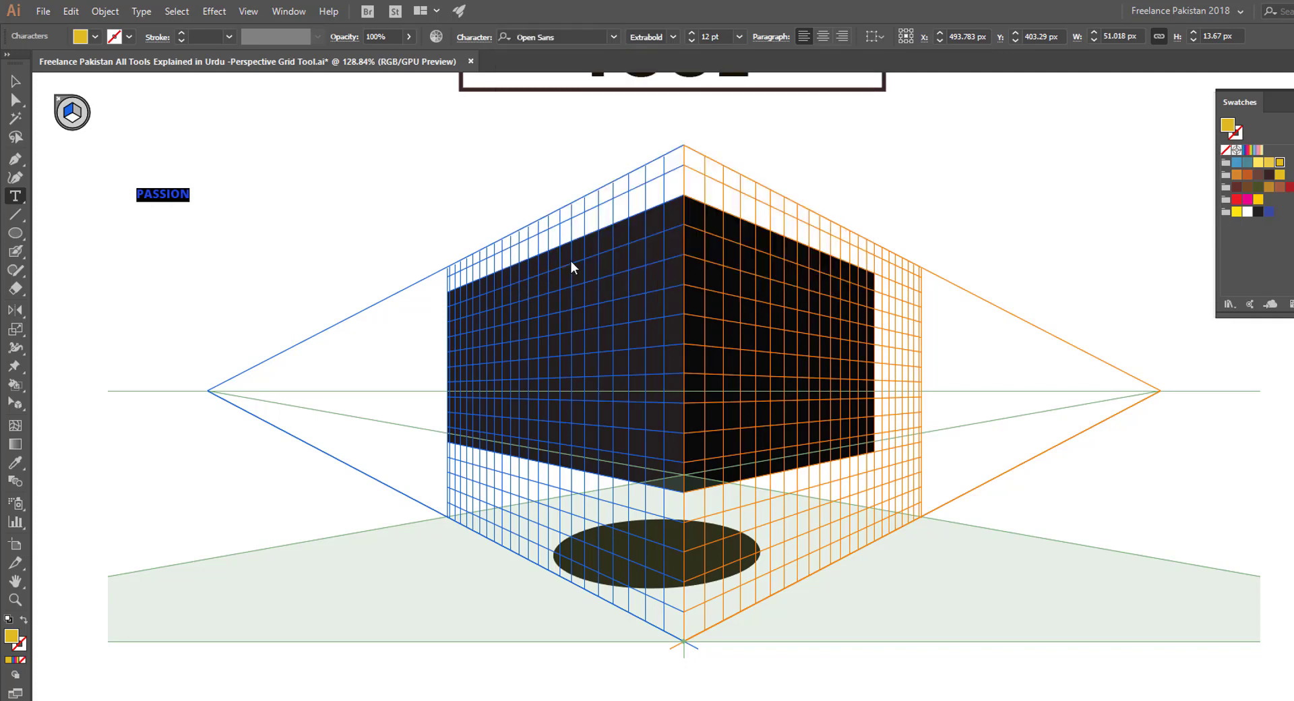
# - Enlarge the PASSION text to about 293 px wide, try moving it flat over the box, and undo that move
pyautogui.press('Escape')
pyautogui.moveTo(193, 186); pyautogui.dragTo(427, 127)
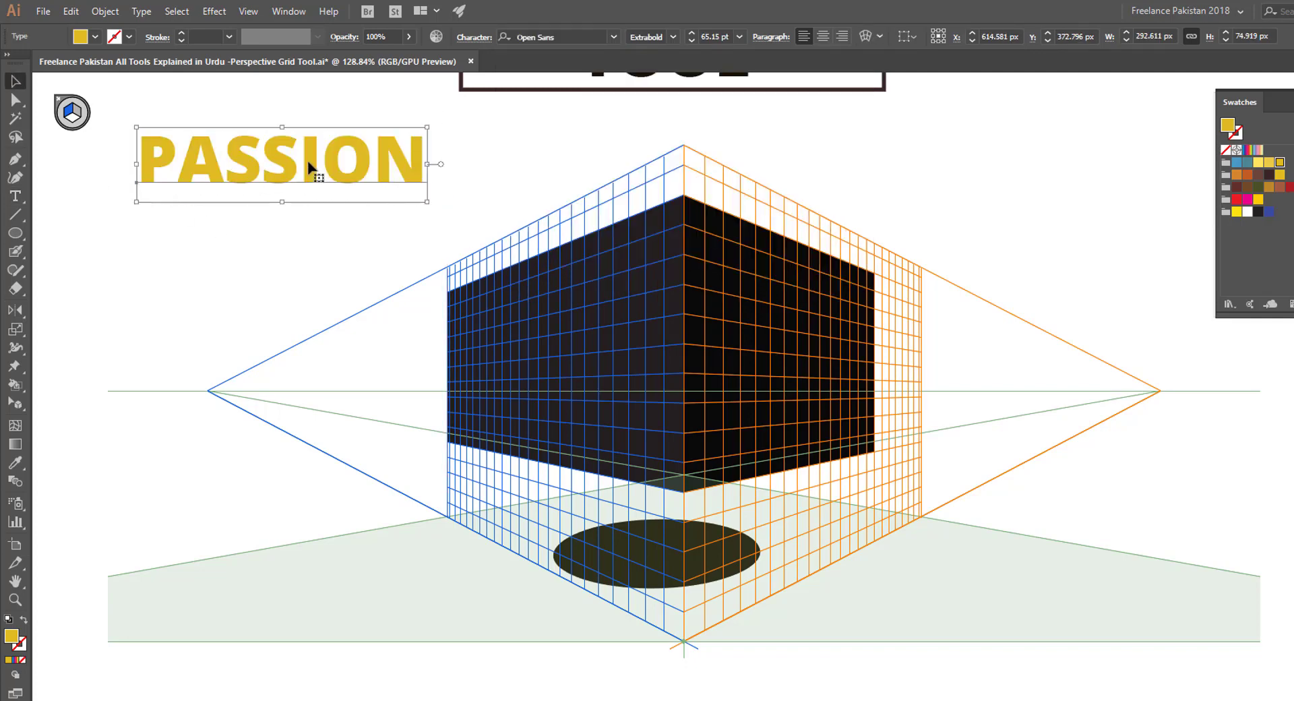
pyautogui.moveTo(367, 175); pyautogui.dragTo(640, 346)
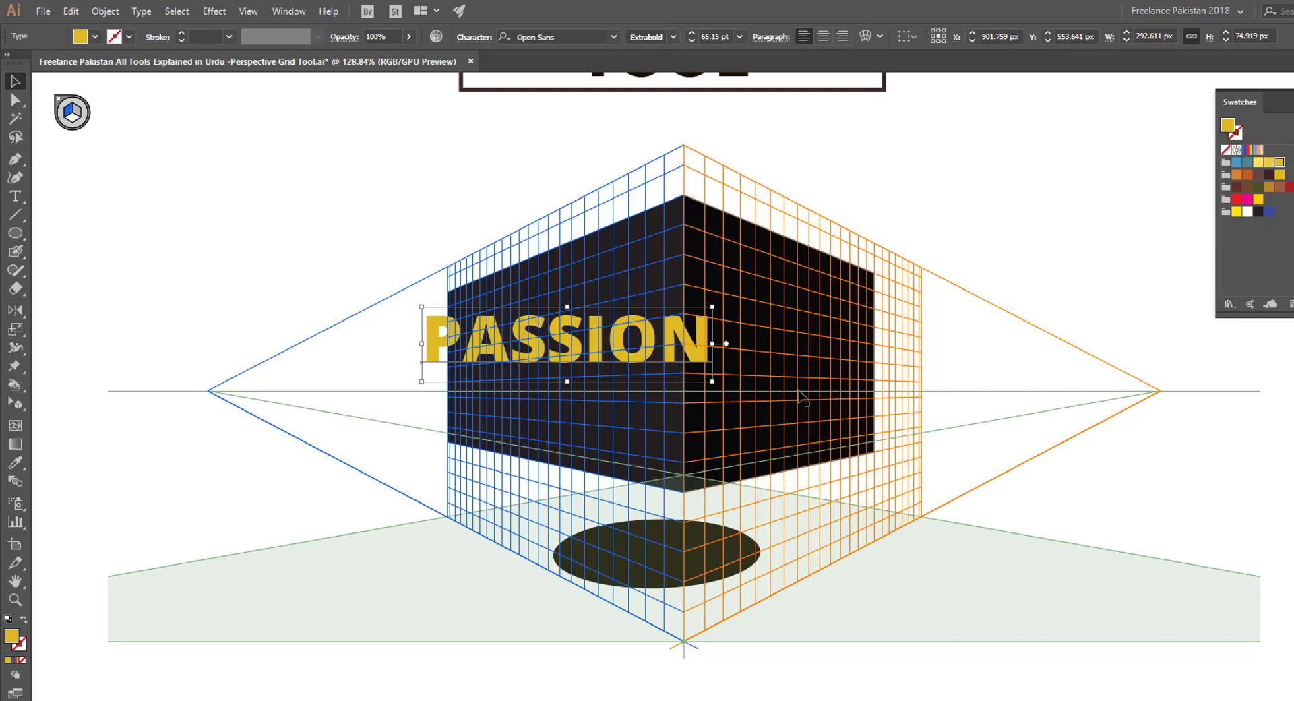
pyautogui.hotkey('ctrl', 'z')
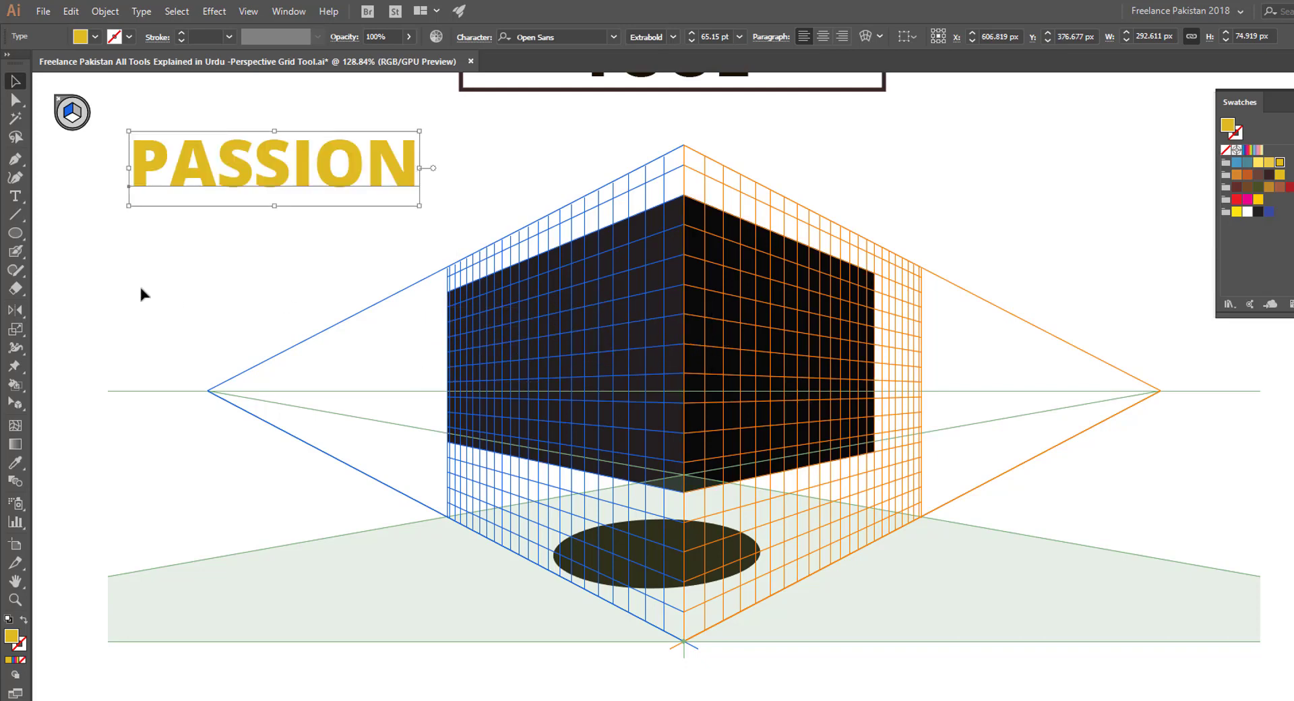
# - Place the PASSION text on the box's left face with Perspective Selection and enlarge it to span nearly the whole face
pyautogui.click(15, 403)
pyautogui.moveTo(15, 403); pyautogui.dragTo(82, 423)
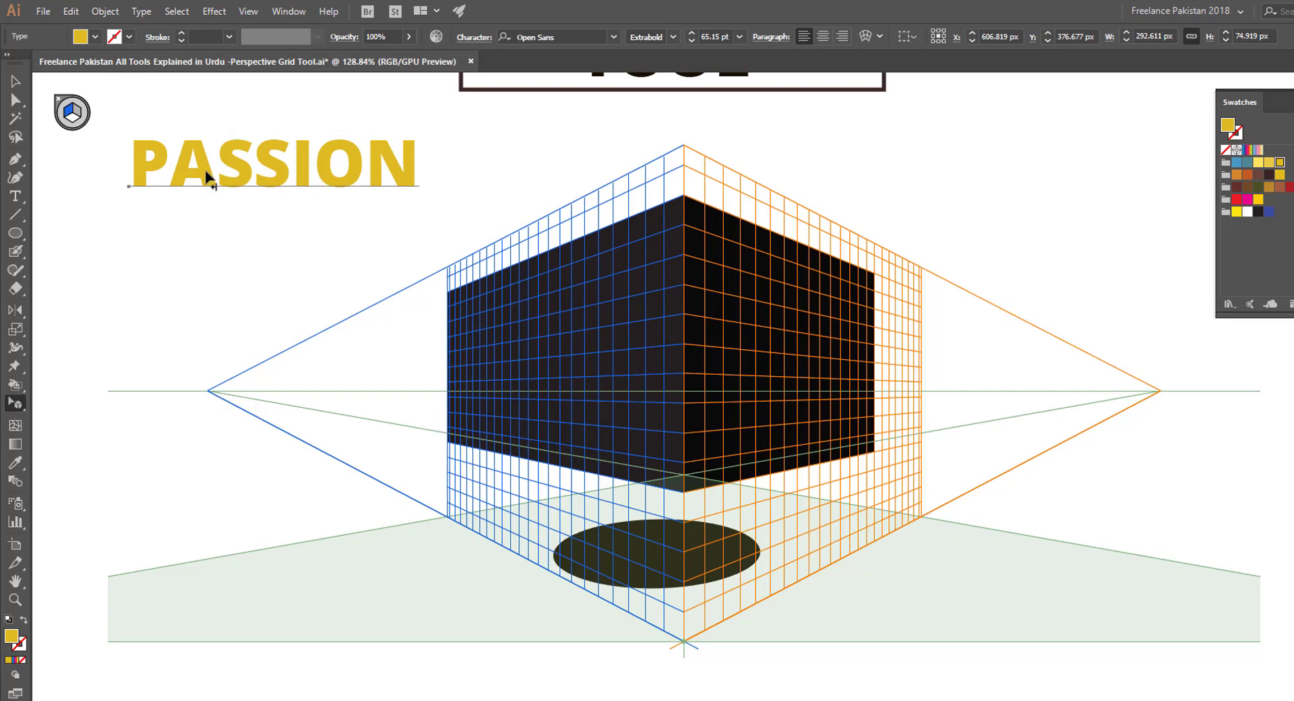
pyautogui.moveTo(216, 187); pyautogui.dragTo(253, 240)
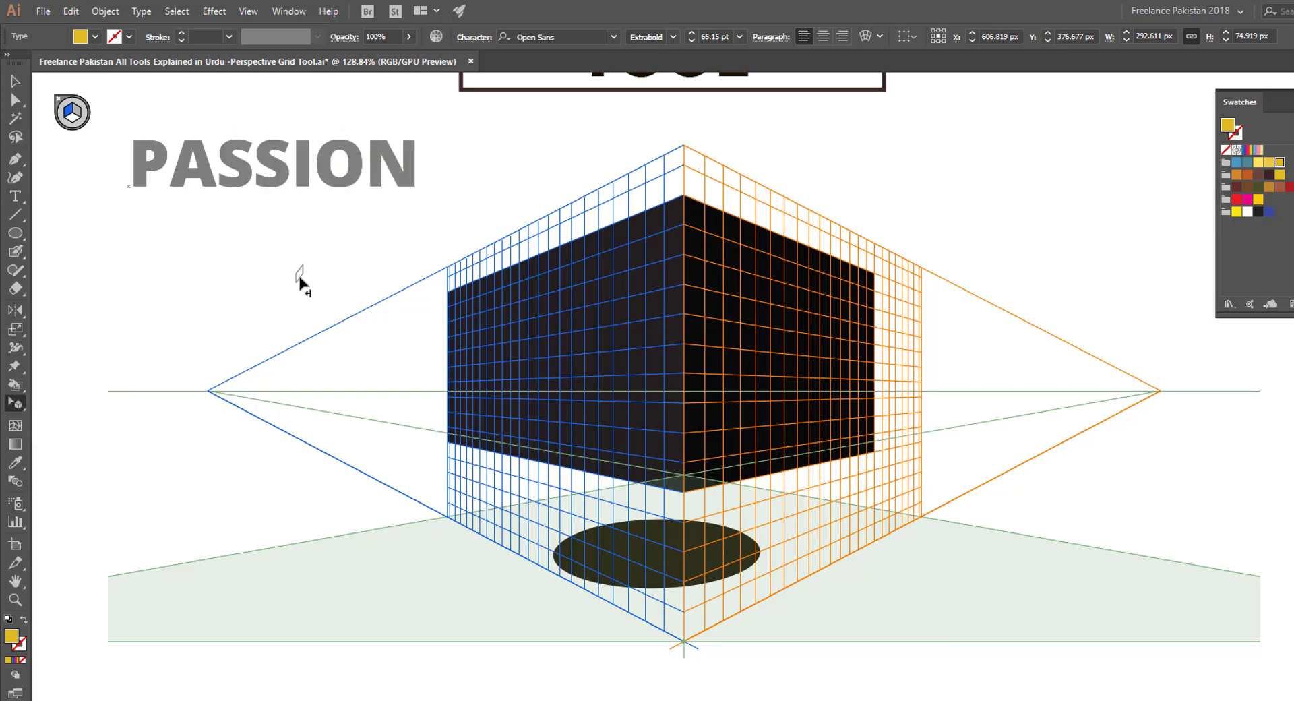
pyautogui.moveTo(299, 278); pyautogui.dragTo(495, 374)
pyautogui.moveTo(578, 389); pyautogui.dragTo(674, 418)
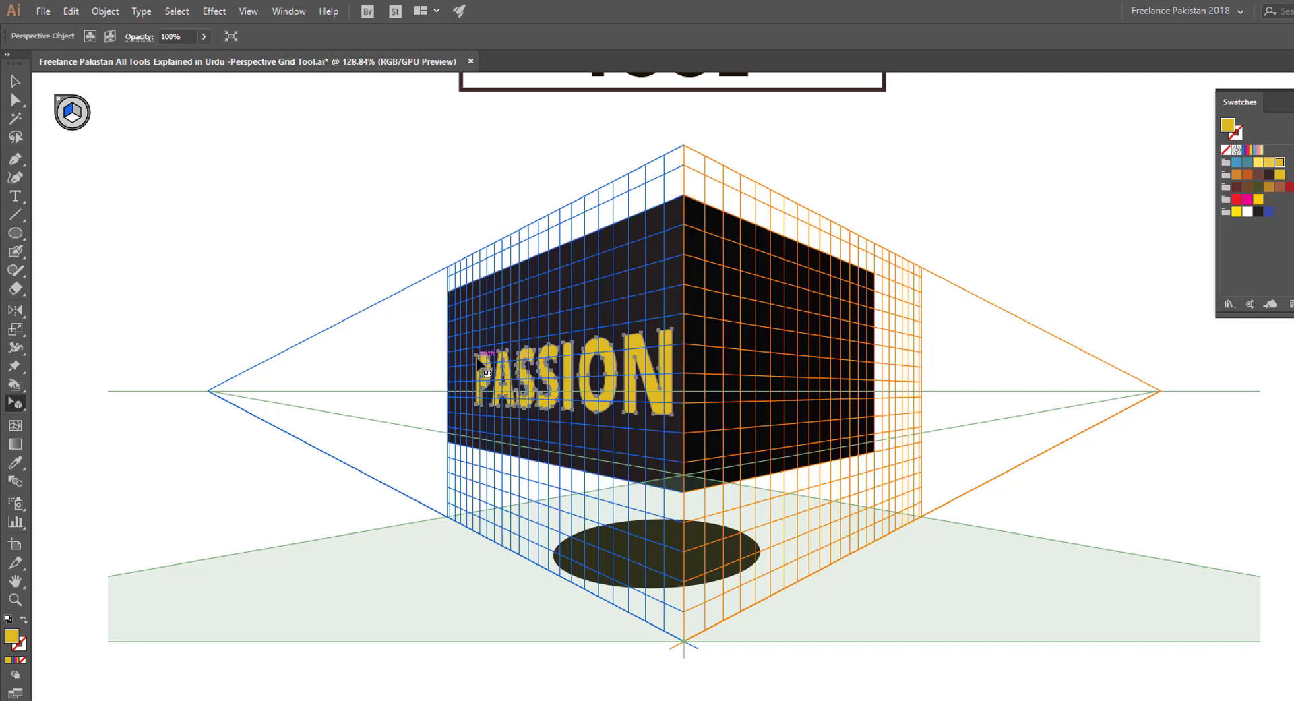
pyautogui.moveTo(479, 364); pyautogui.dragTo(455, 337)
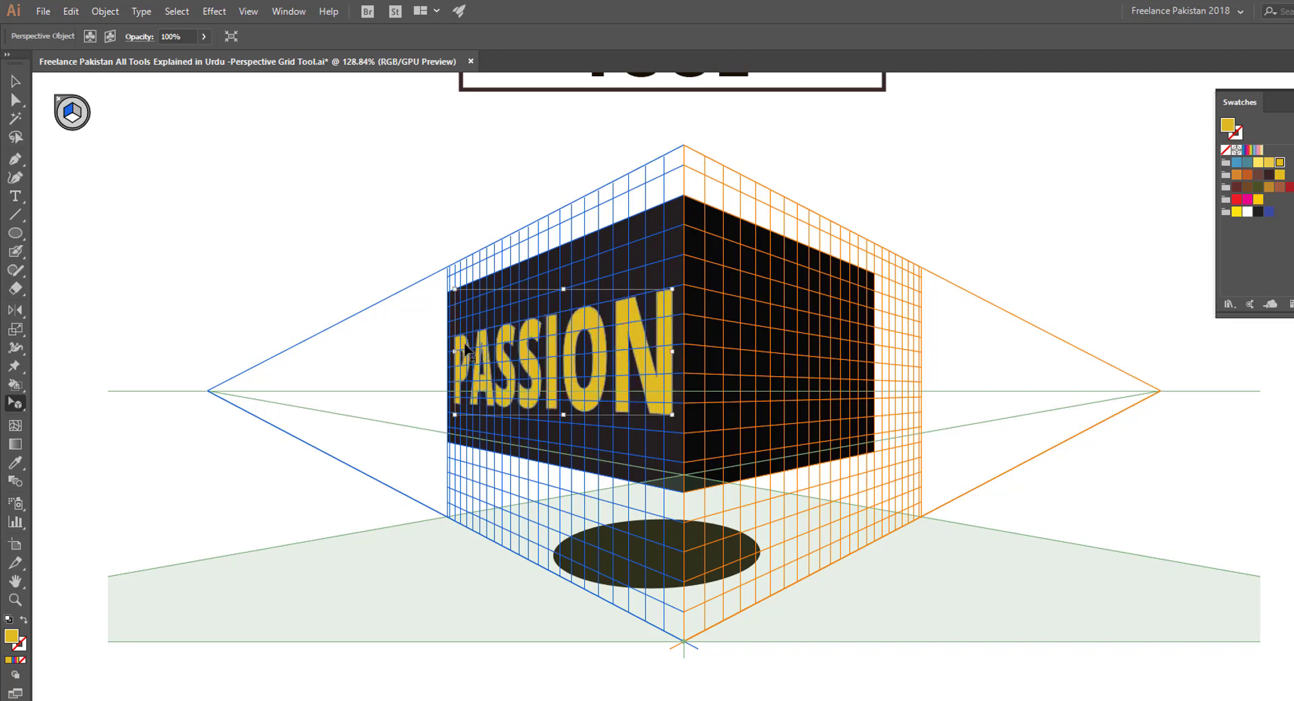
# - Hide the perspective grid and deselect the text to view the box, and show the grid again
pyautogui.hotkey('ctrl', 'shift', 'i')
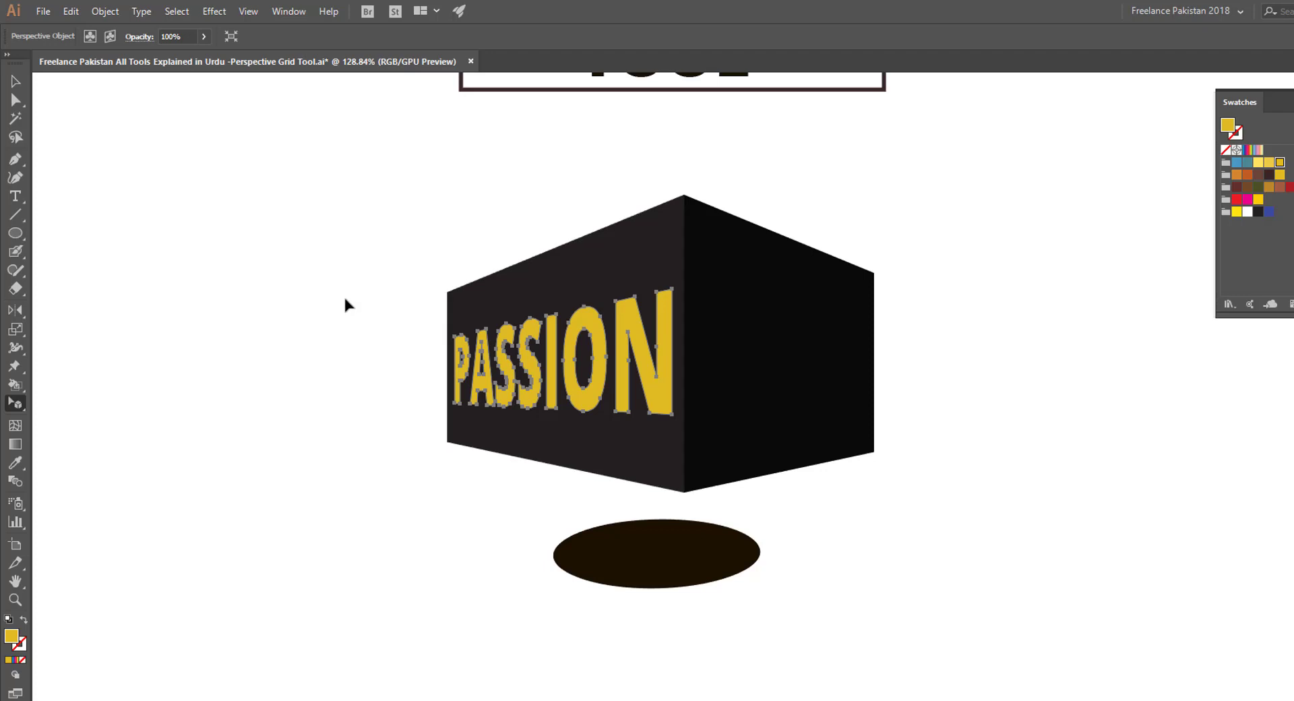
pyautogui.click(344, 298)
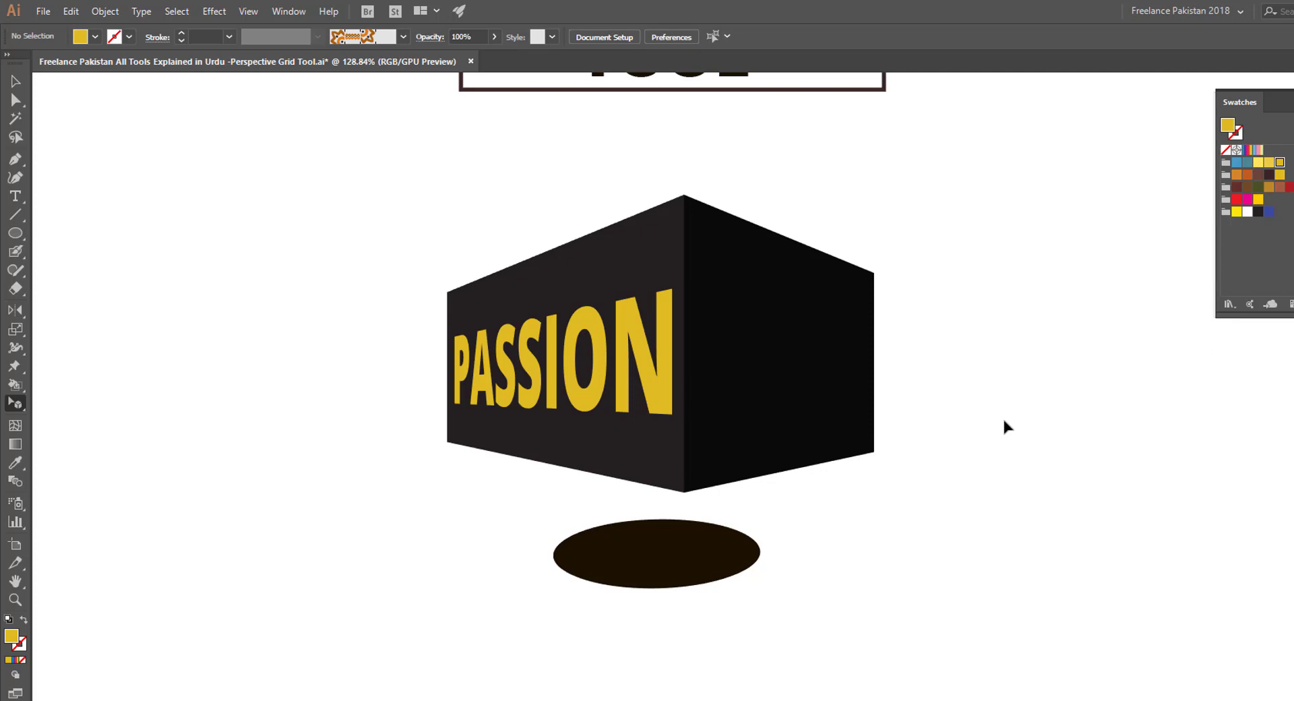
pyautogui.hotkey('ctrl', 'shift', 'i')
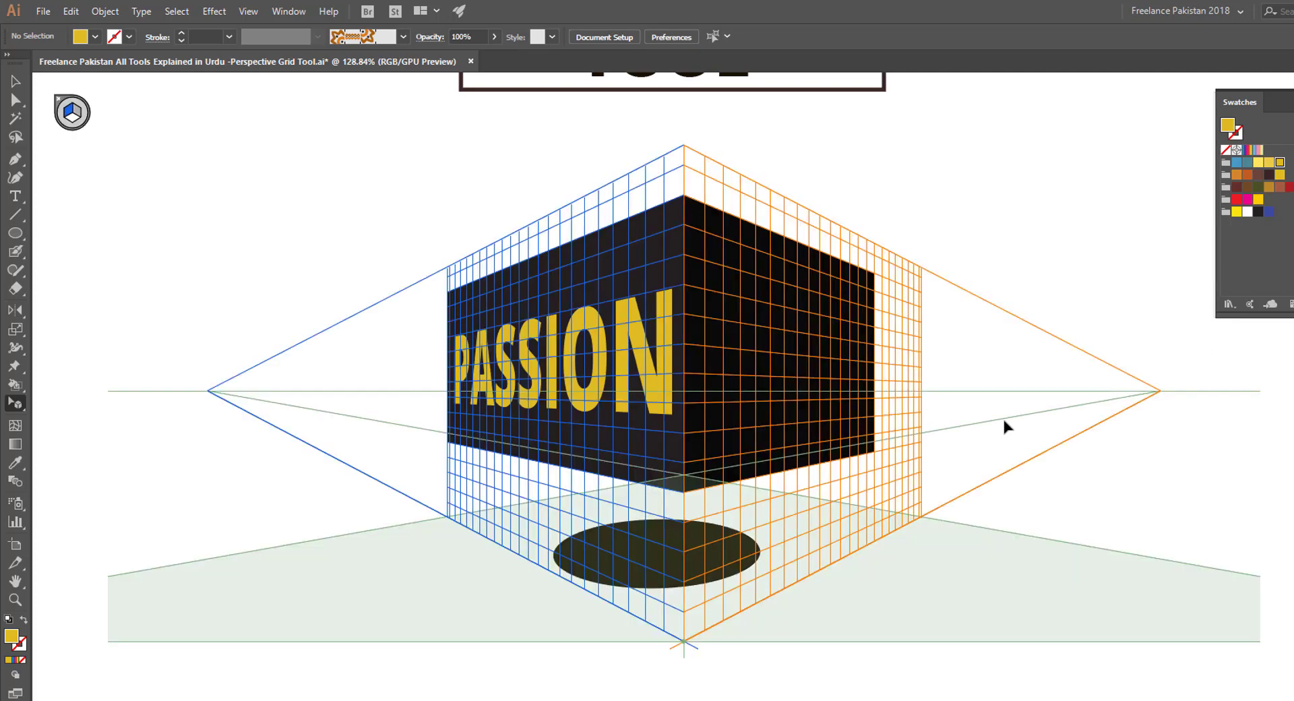
# - Replace the perspective text on the box's left face with FREELANCE
pyautogui.doubleClick(634, 335)
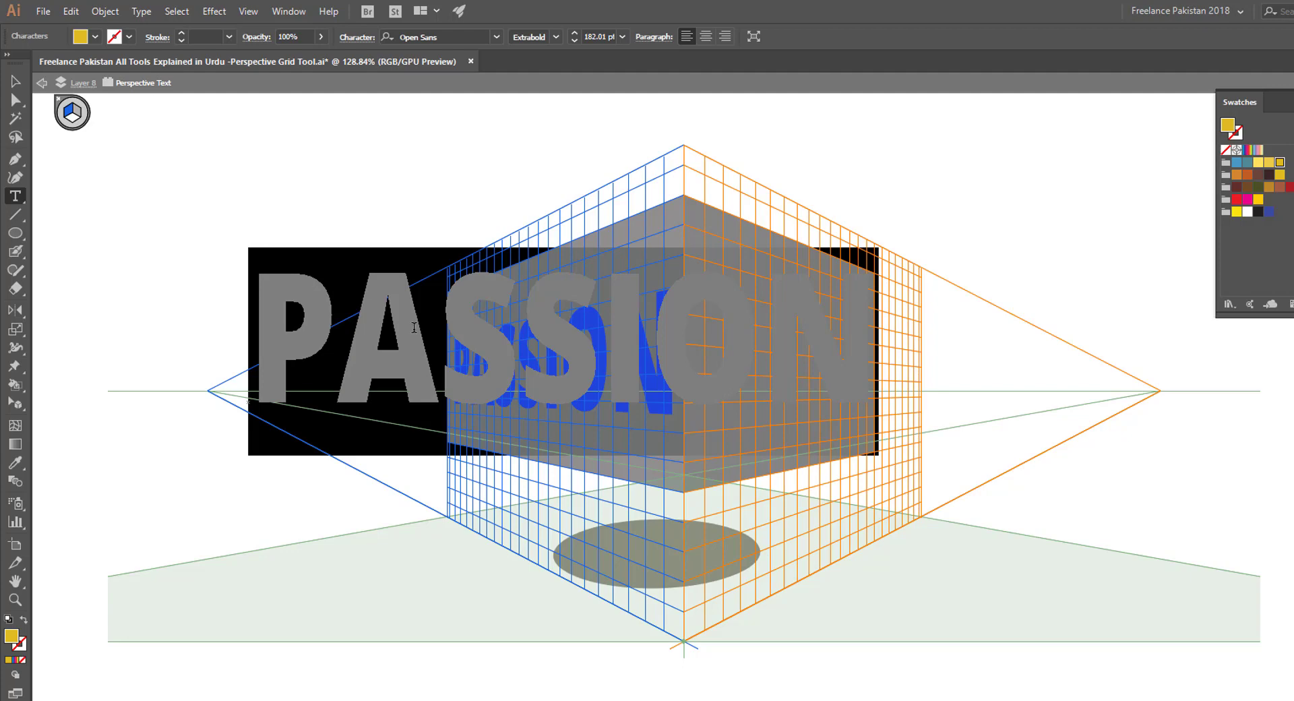
pyautogui.write('FREELANCE')
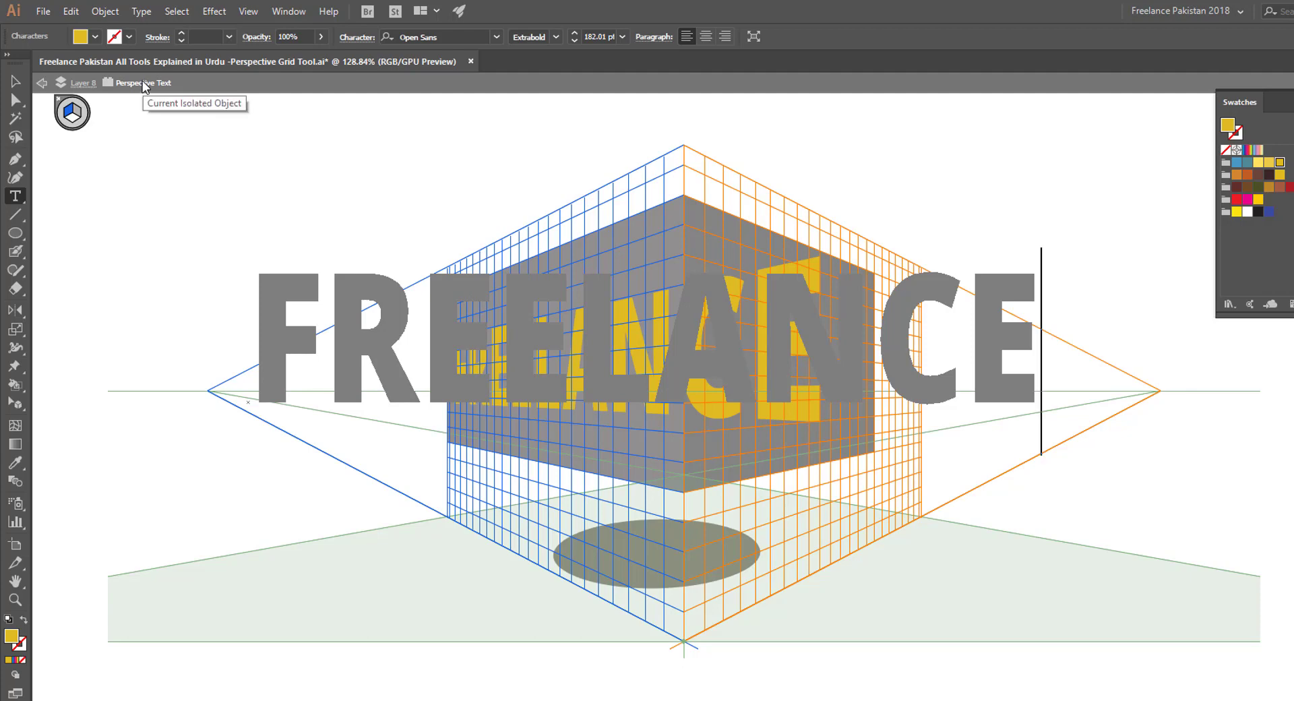
pyautogui.click(42, 83)
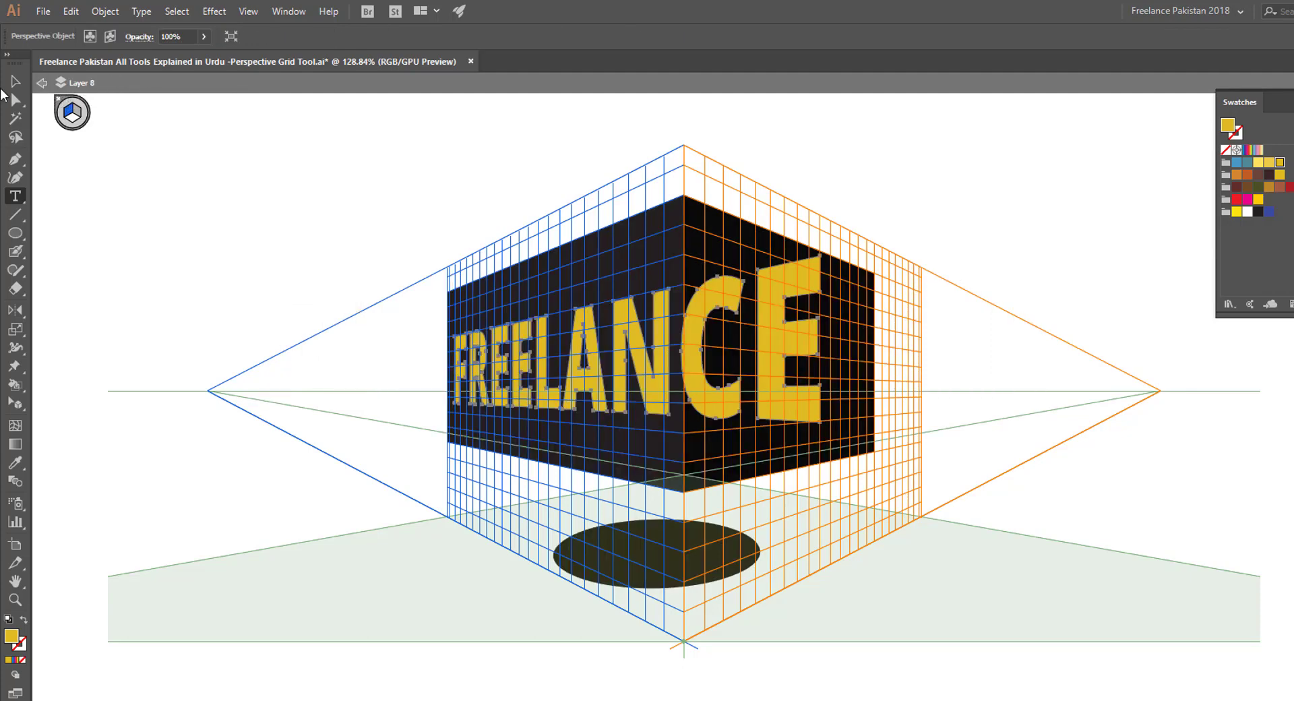
# - Shrink the FREELANCE text in perspective to fit the box's left face, and leave isolation mode with nothing selected
pyautogui.click(15, 81)
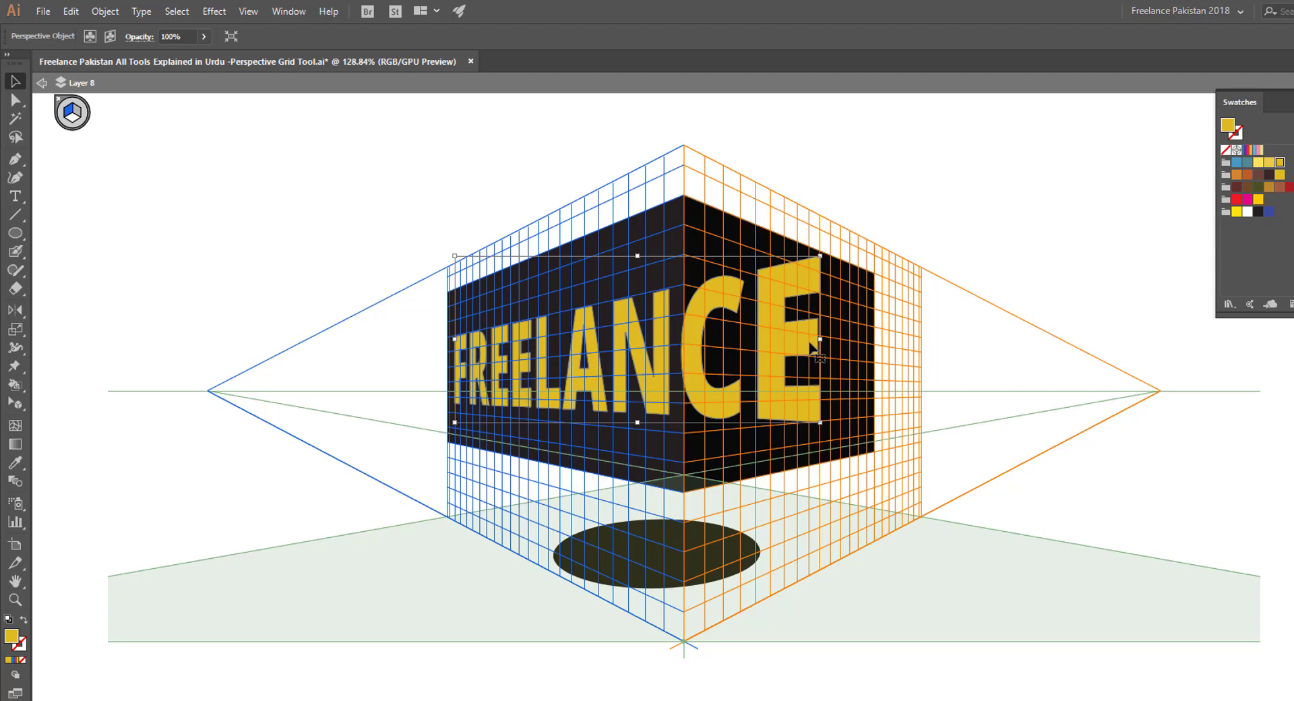
pyautogui.hotkey('shift', 'v')
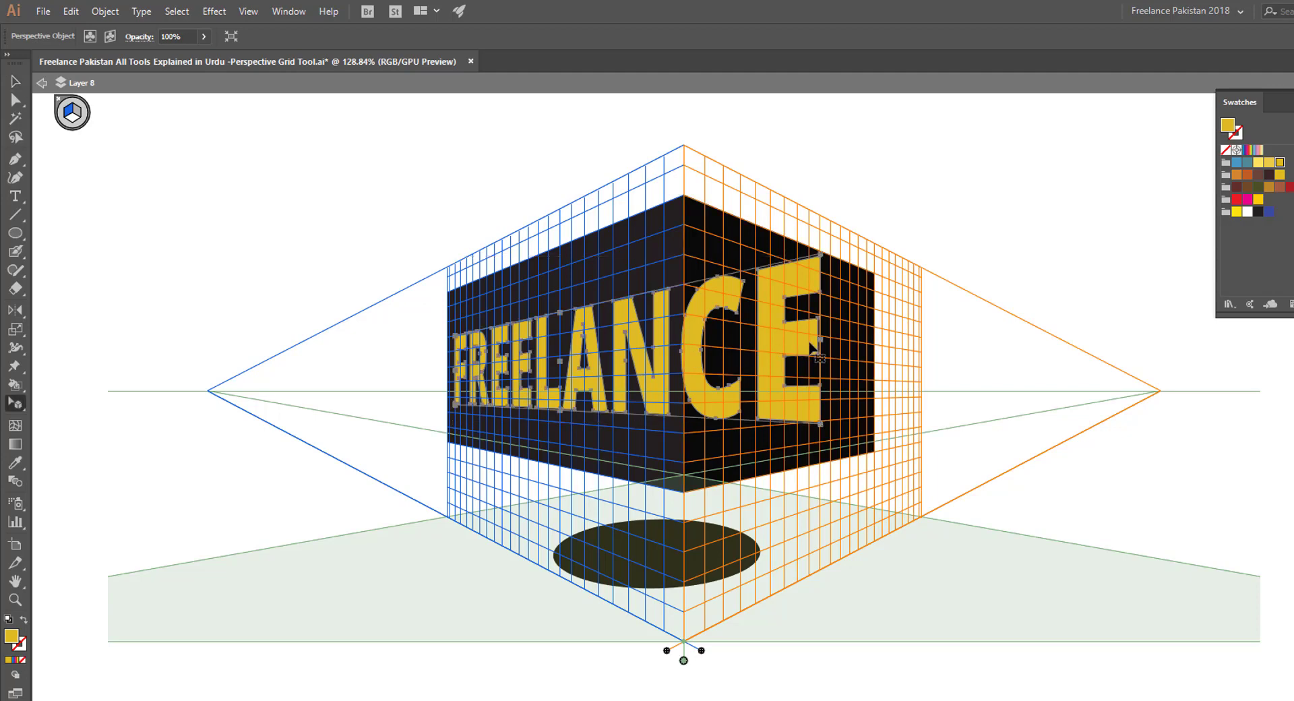
pyautogui.moveTo(822, 341); pyautogui.dragTo(687, 361)
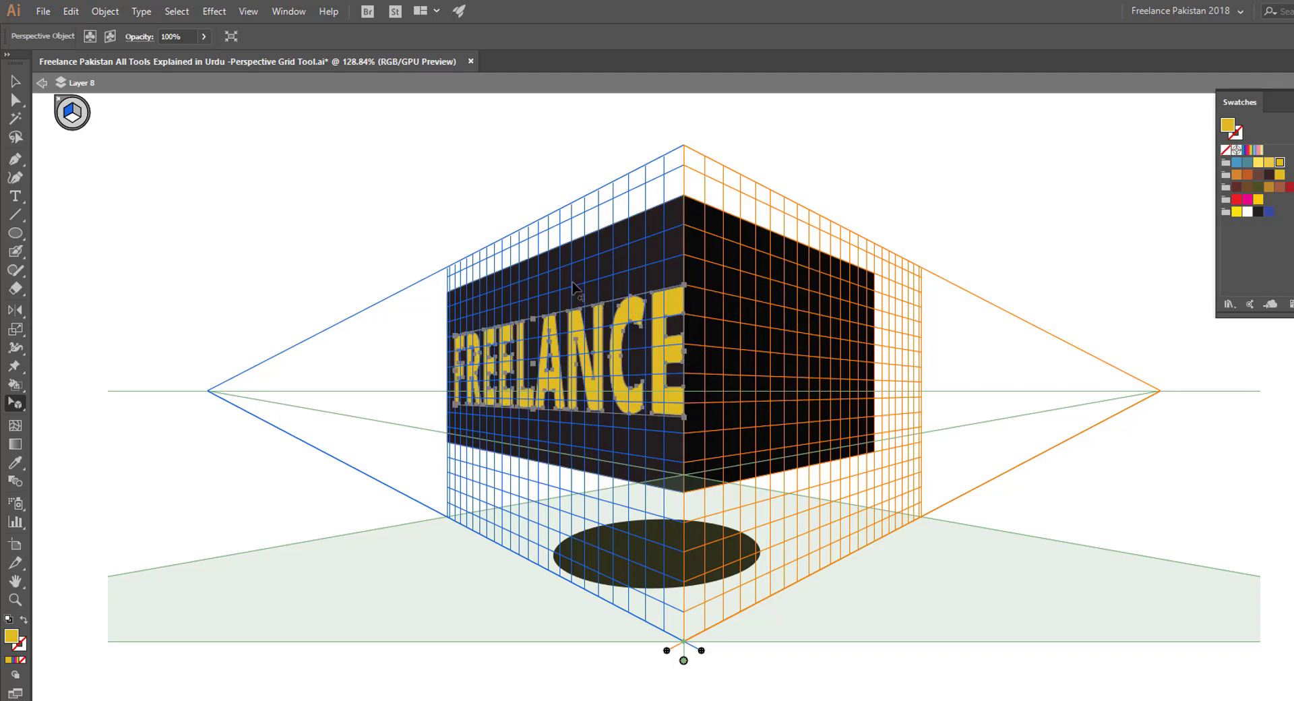
pyautogui.click(387, 196)
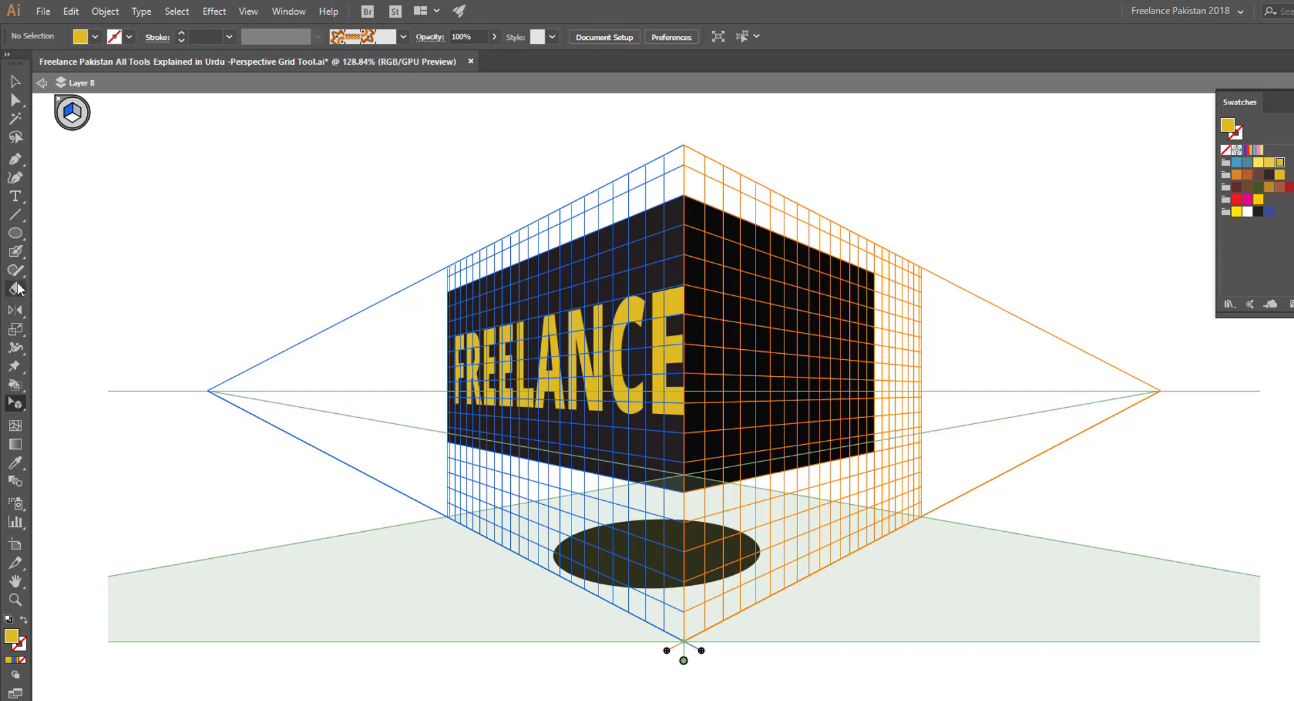
pyautogui.click(42, 83)
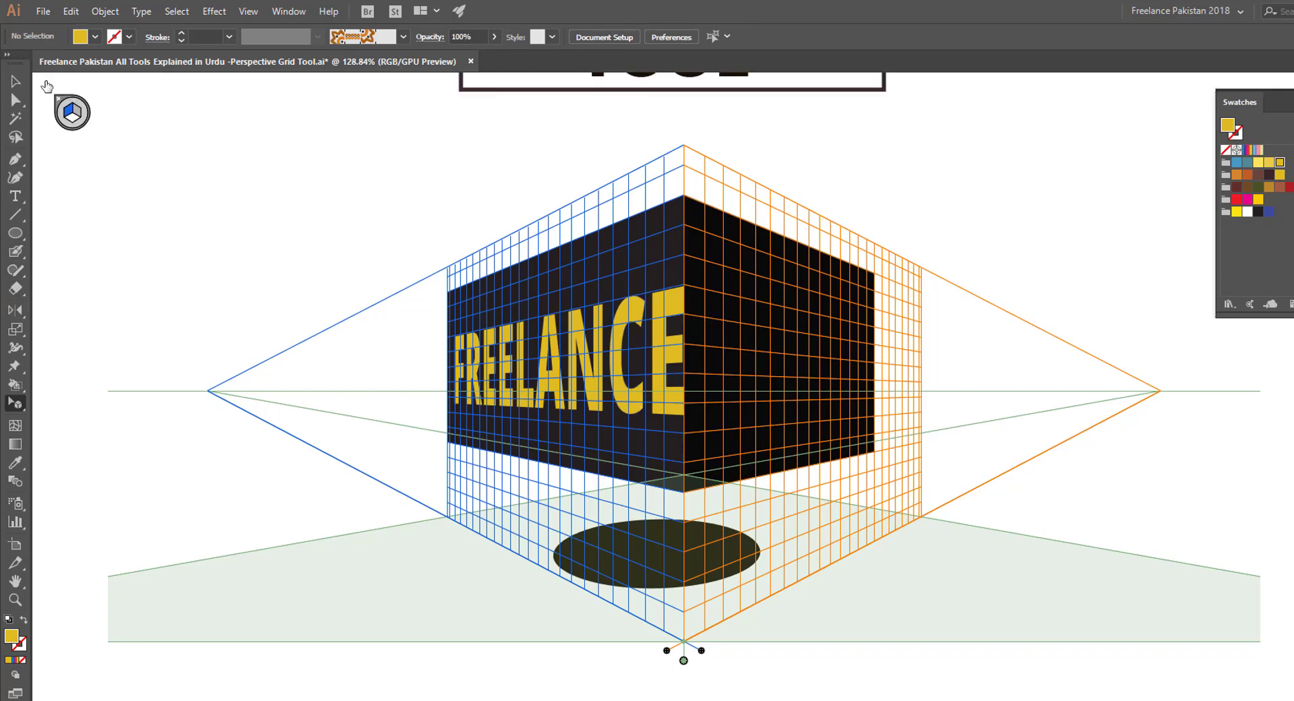
# - Open the FREELANCE text with the perspective Edit Text command, and exit isolation mode without editing it
pyautogui.click(507, 344)
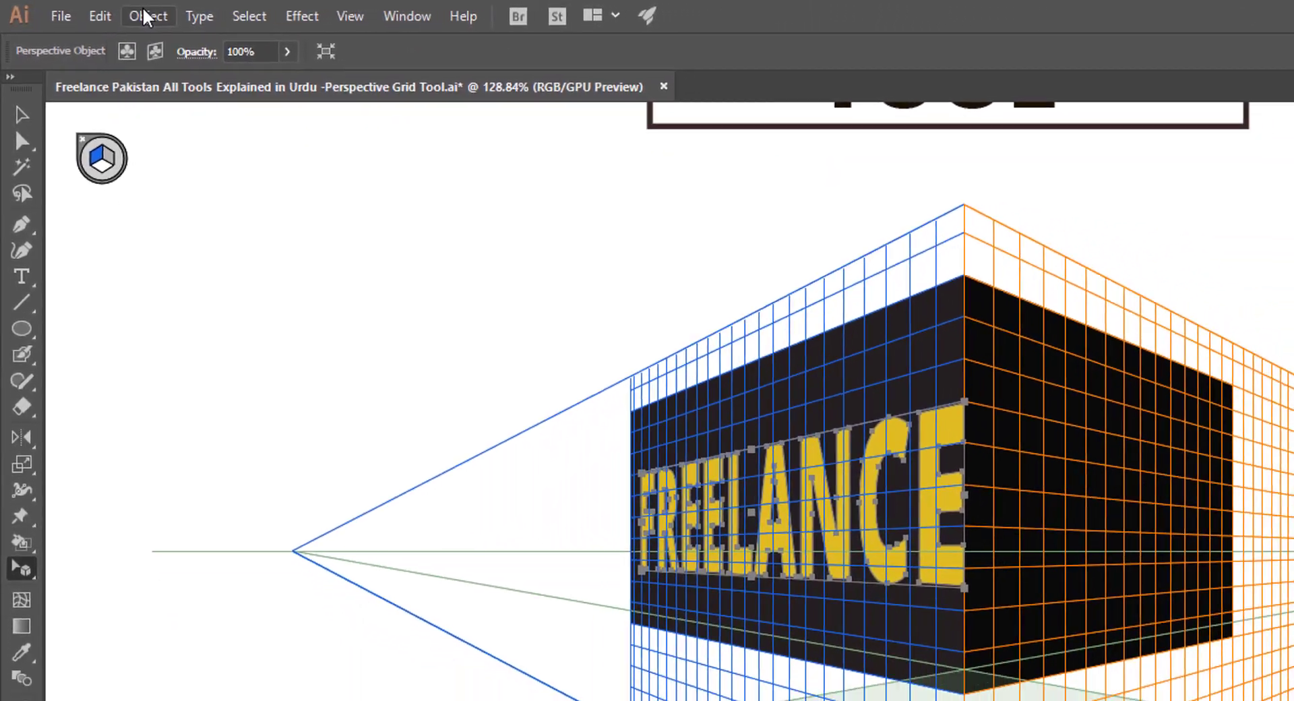
pyautogui.click(224, 25)
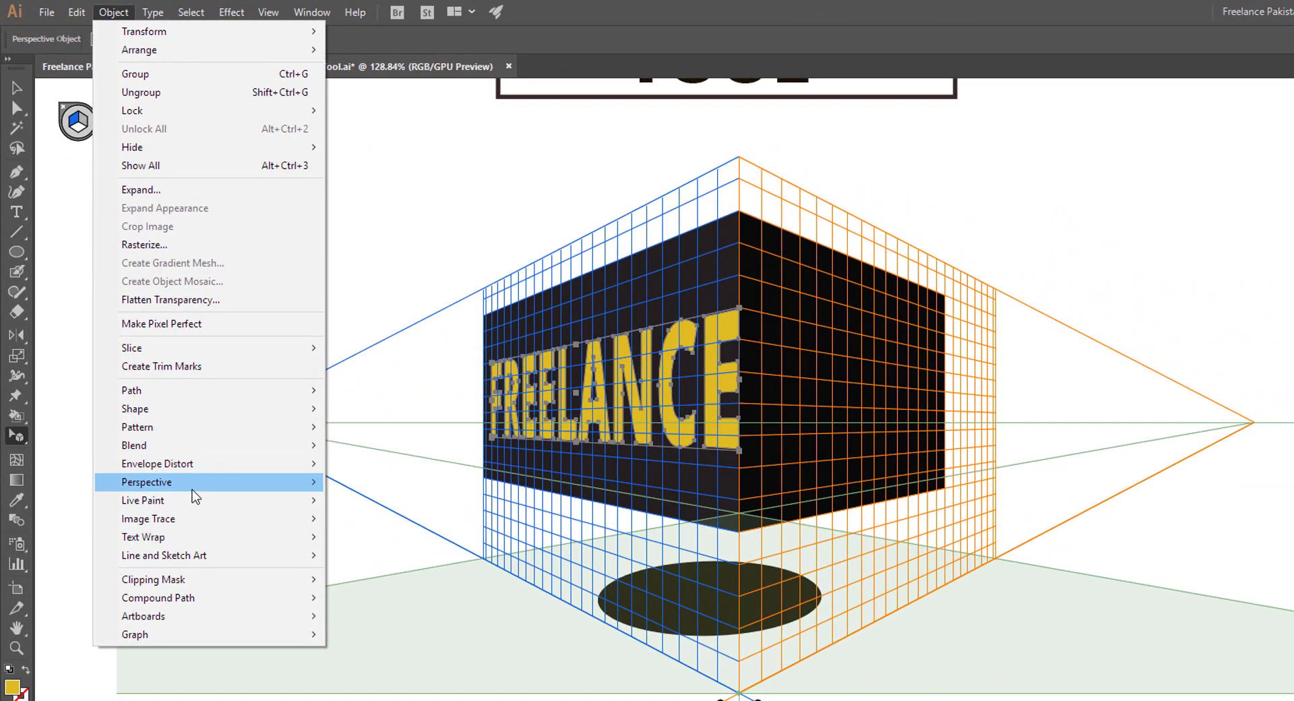
pyautogui.moveTo(196, 482)
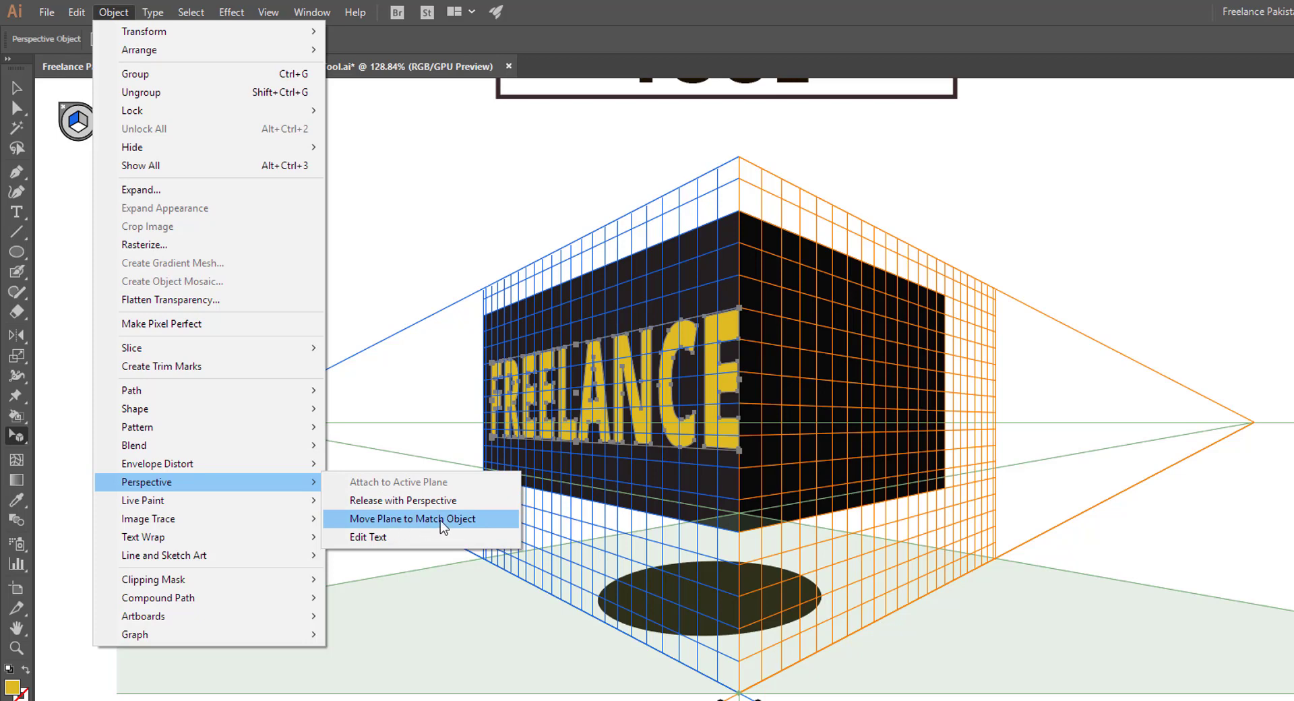
pyautogui.click(373, 537)
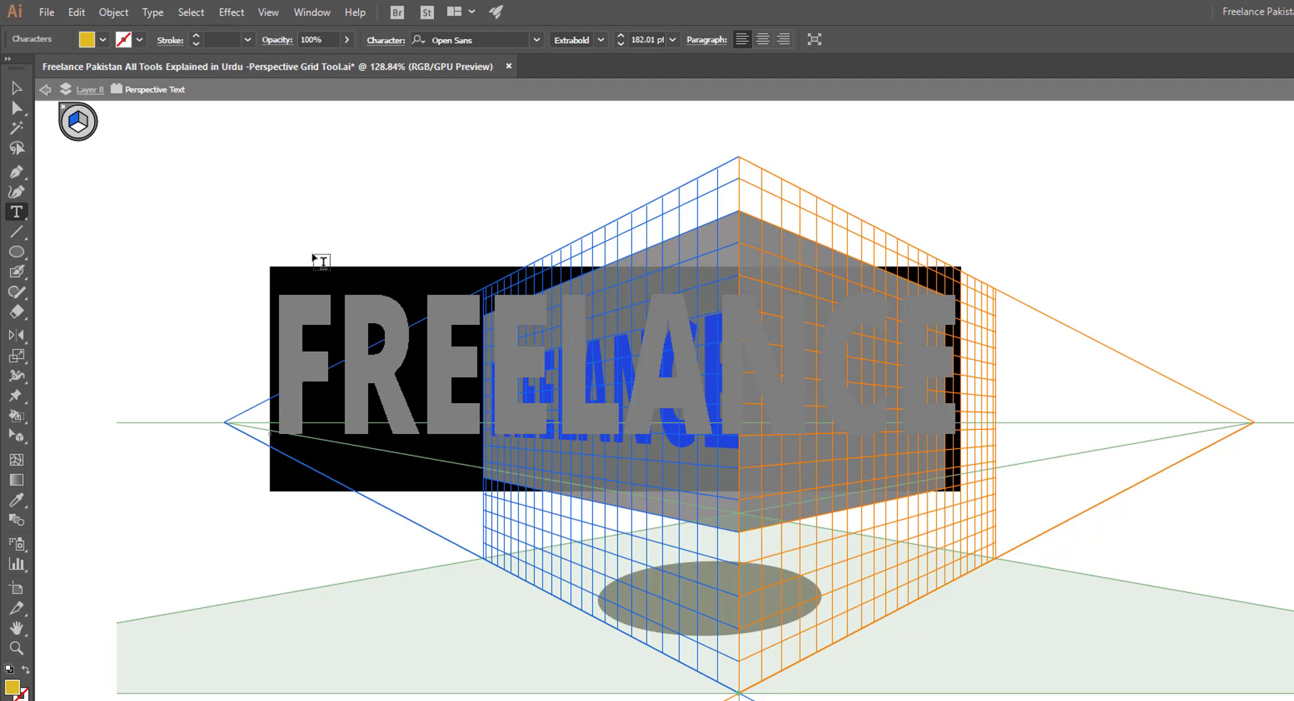
pyautogui.press('Escape')
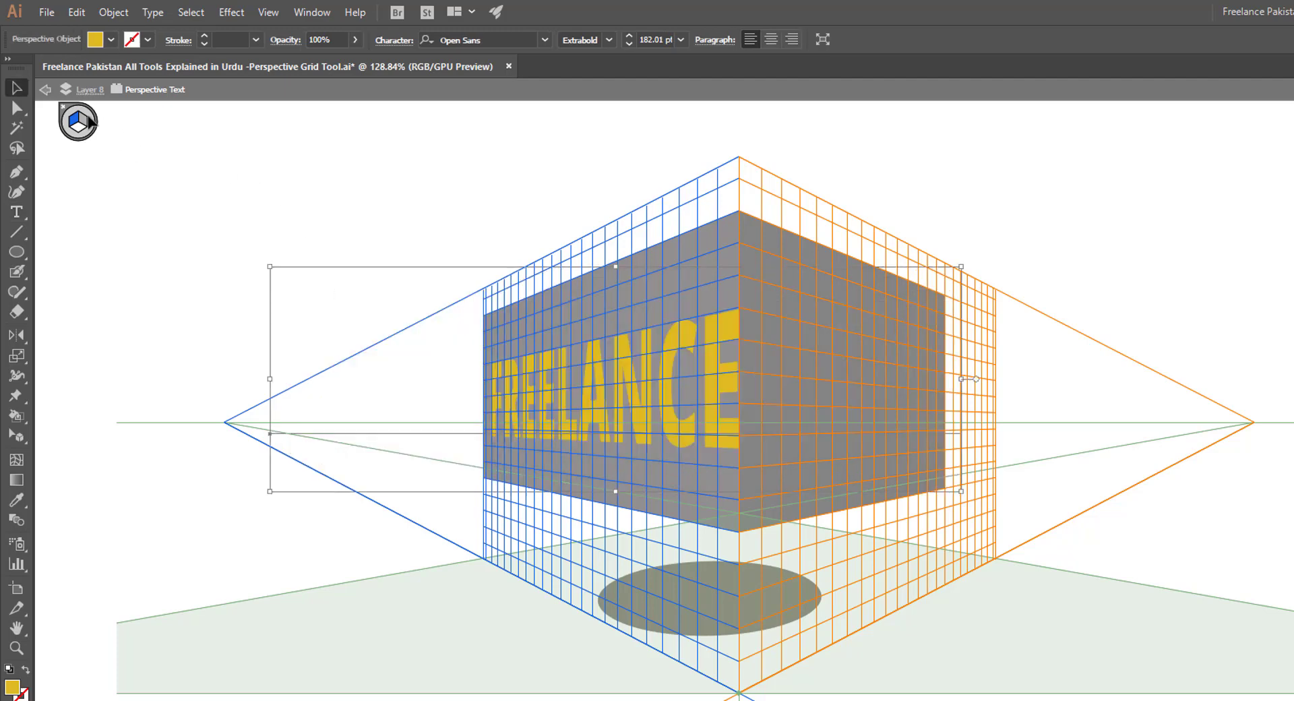
pyautogui.click(46, 91)
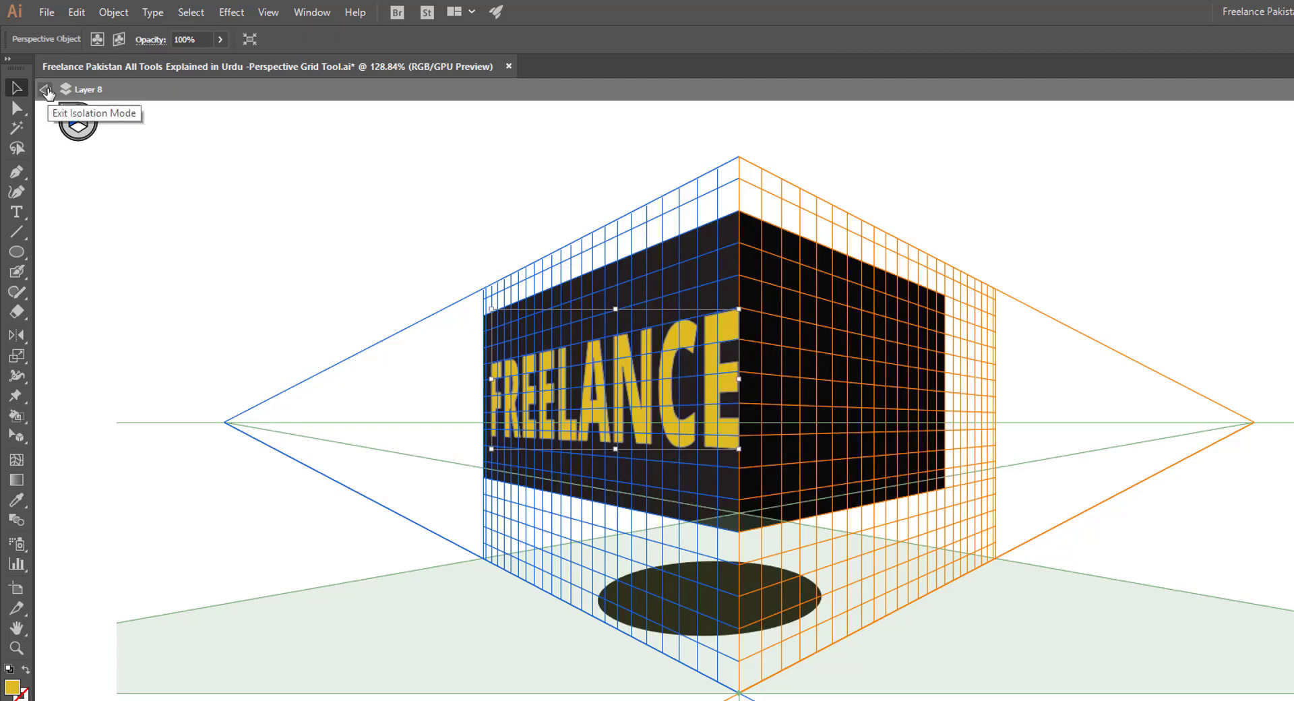
pyautogui.click(489, 208)
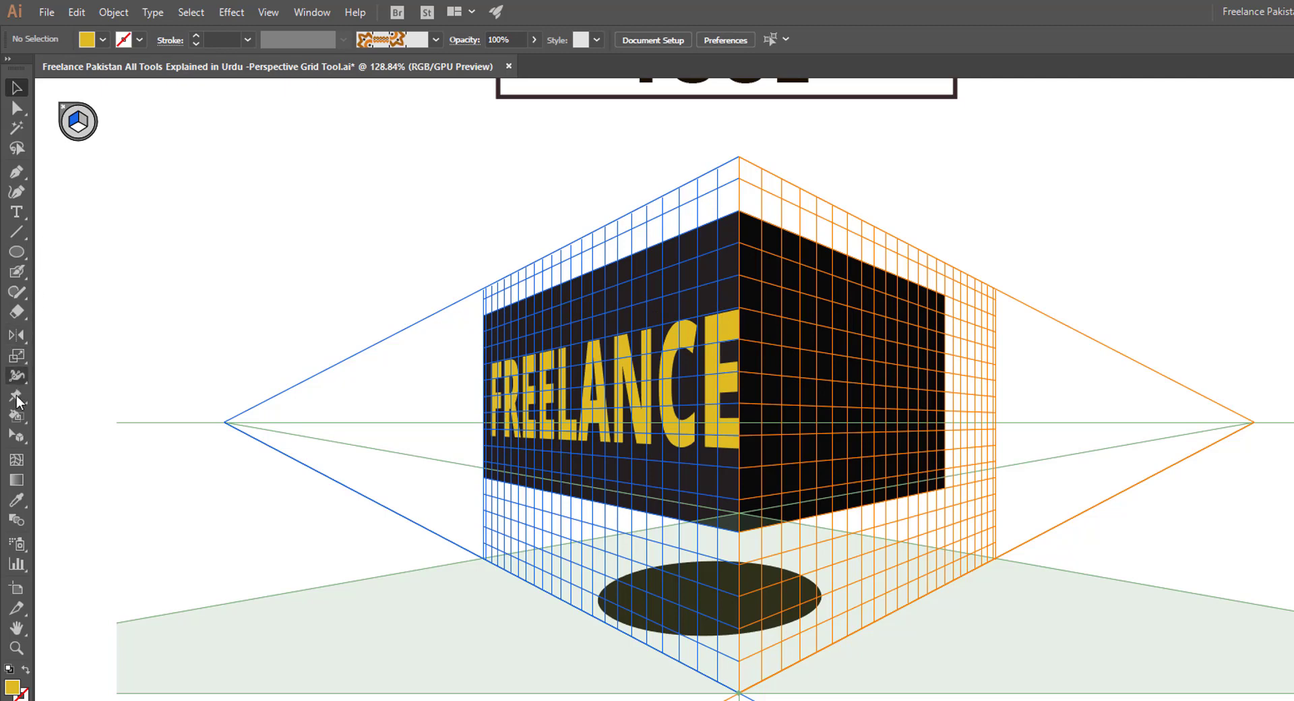
# - Create the point text PAKISTAN on the empty artboard area above the box's left side and deselect it
pyautogui.click(16, 211)
pyautogui.click(245, 196)
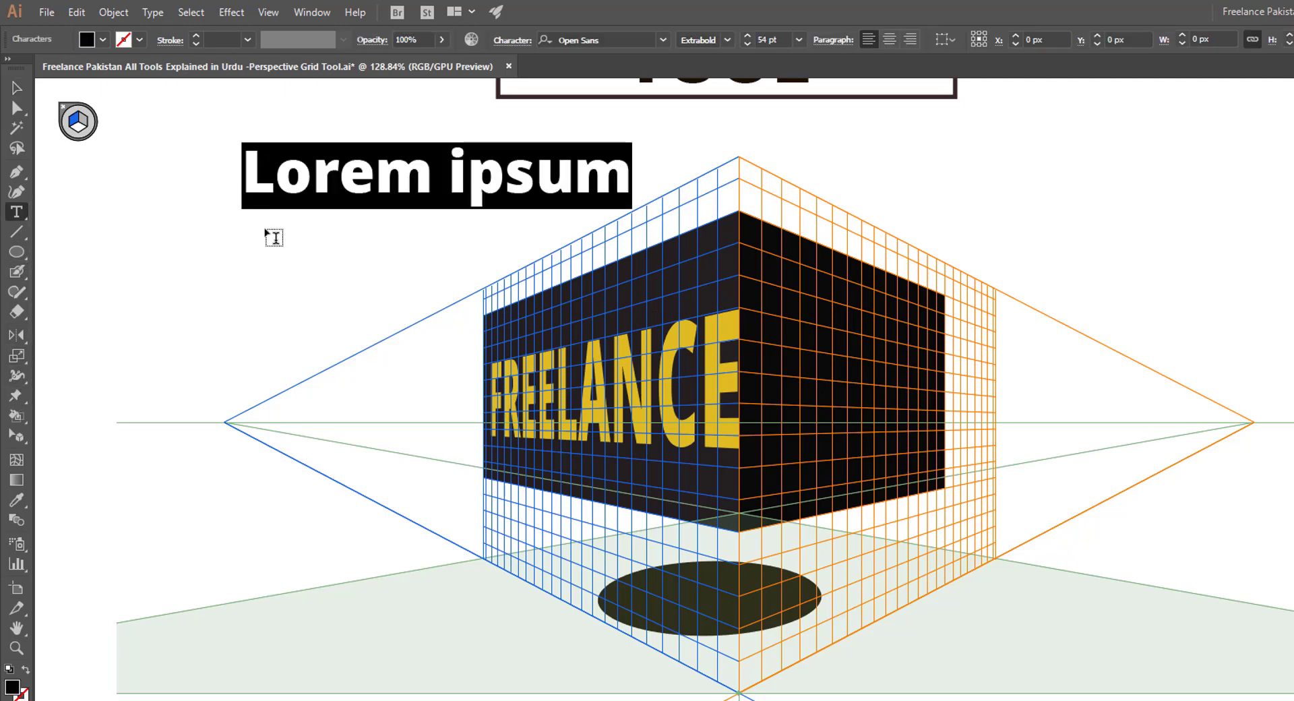
pyautogui.write('PAKISTAN')
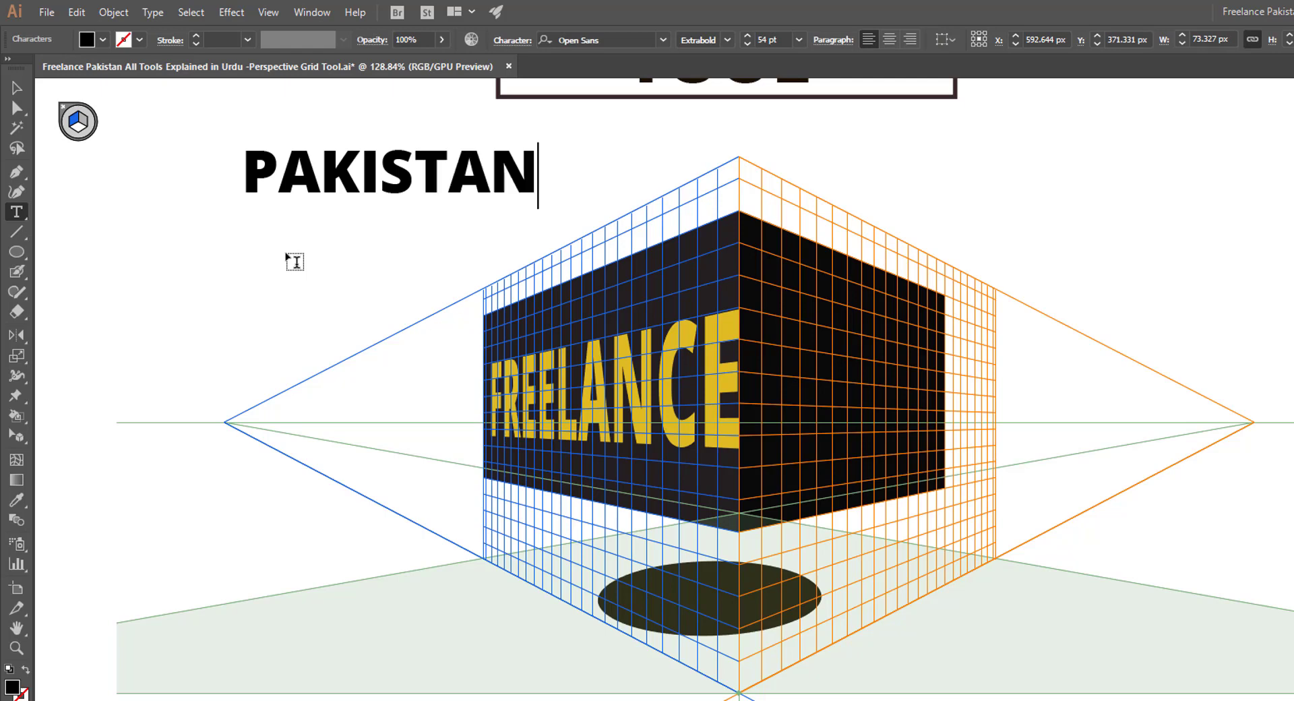
pyautogui.click(12, 89)
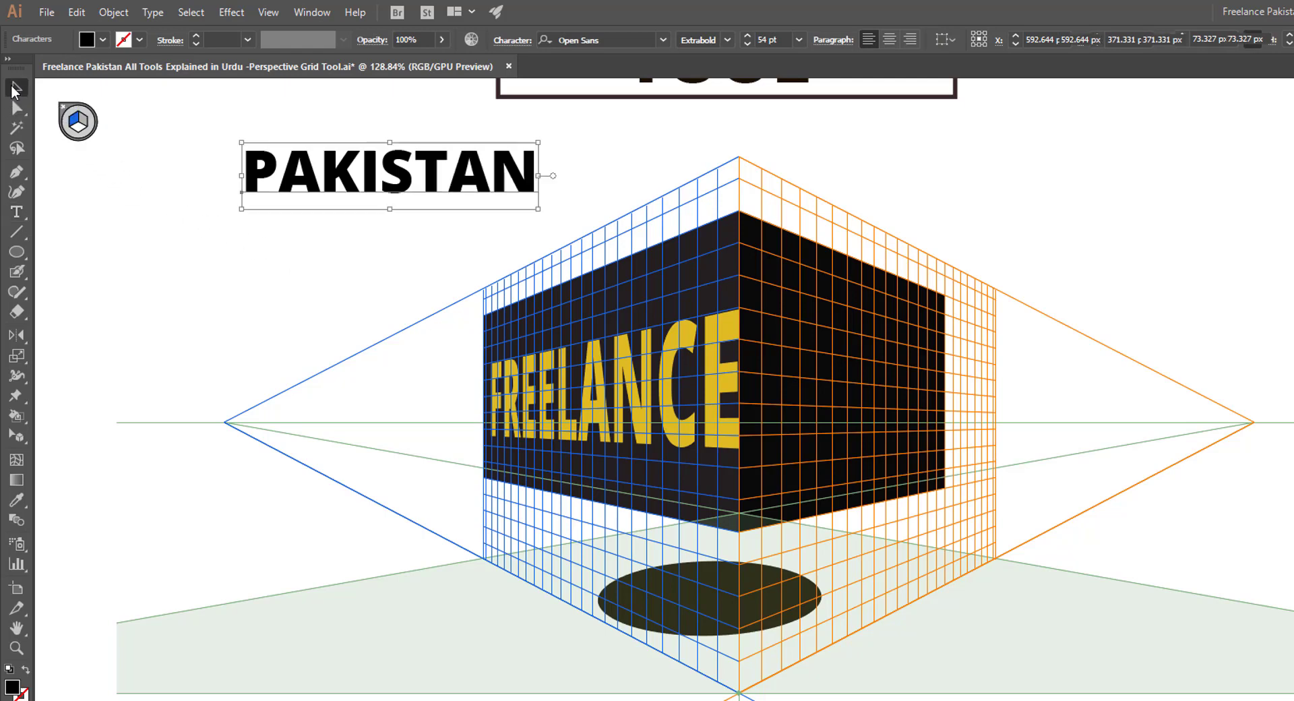
pyautogui.click(86, 124)
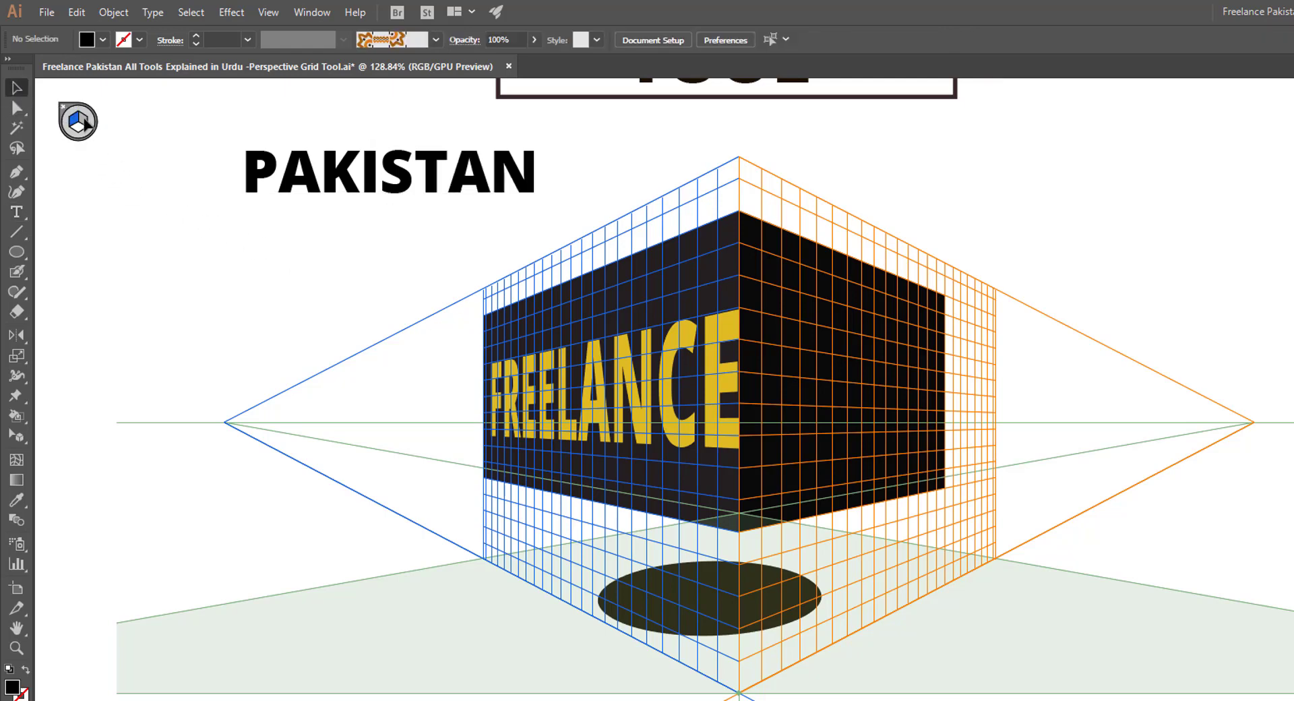
# - Attach the PAKISTAN text to the right perspective plane, enlarge and position it across the box's right face, and deselect it
pyautogui.click(16, 435)
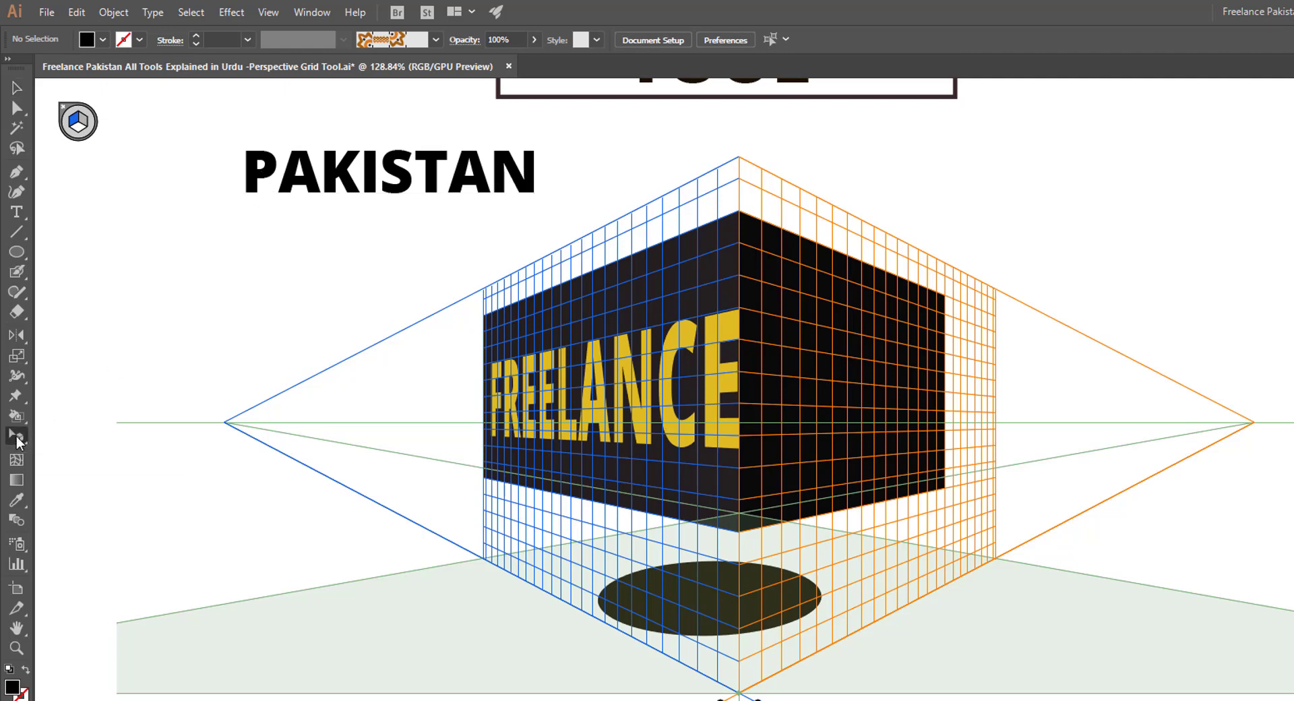
pyautogui.click(81, 125)
pyautogui.moveTo(307, 182); pyautogui.dragTo(782, 398)
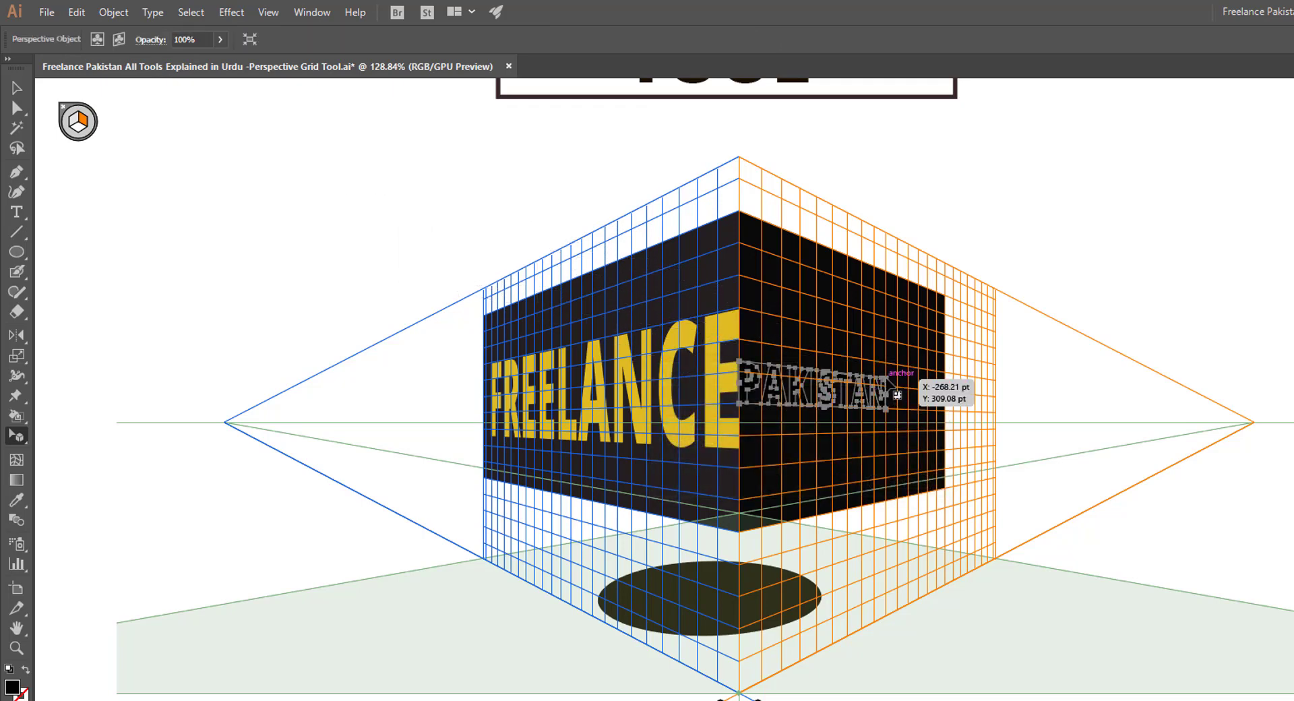
pyautogui.moveTo(899, 395); pyautogui.dragTo(945, 346)
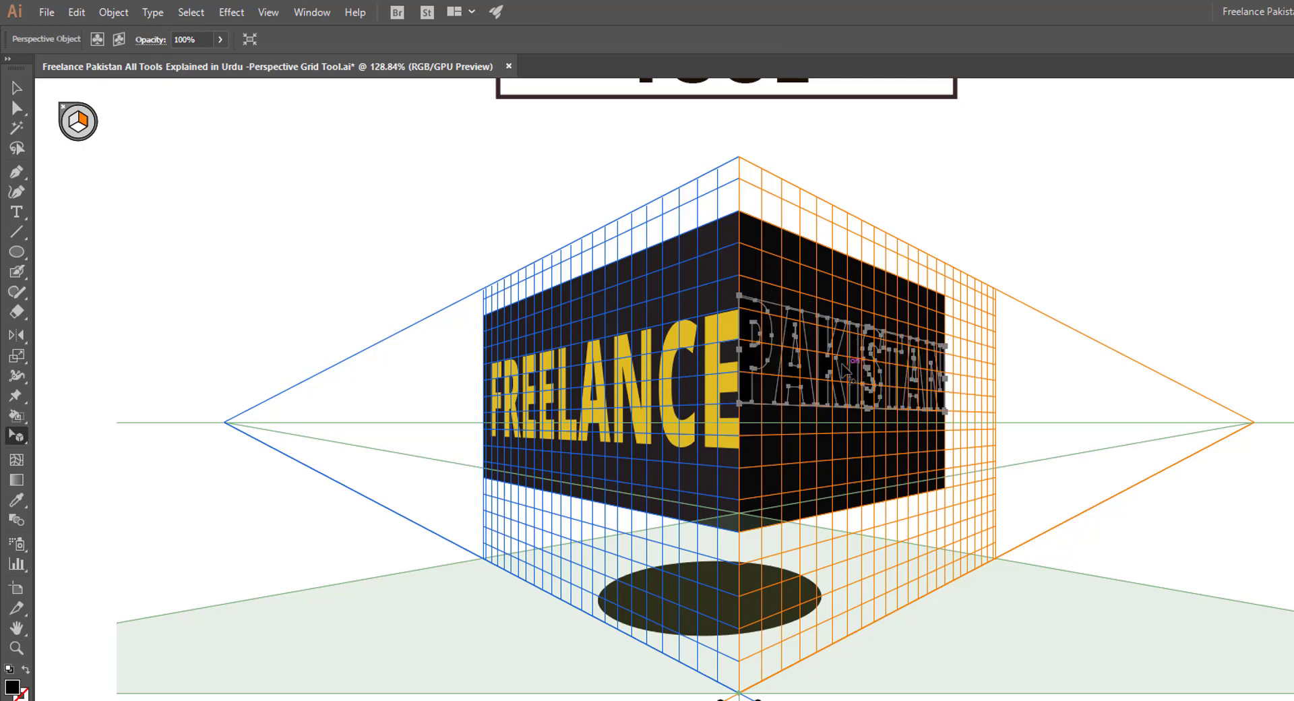
pyautogui.moveTo(829, 369); pyautogui.dragTo(830, 441)
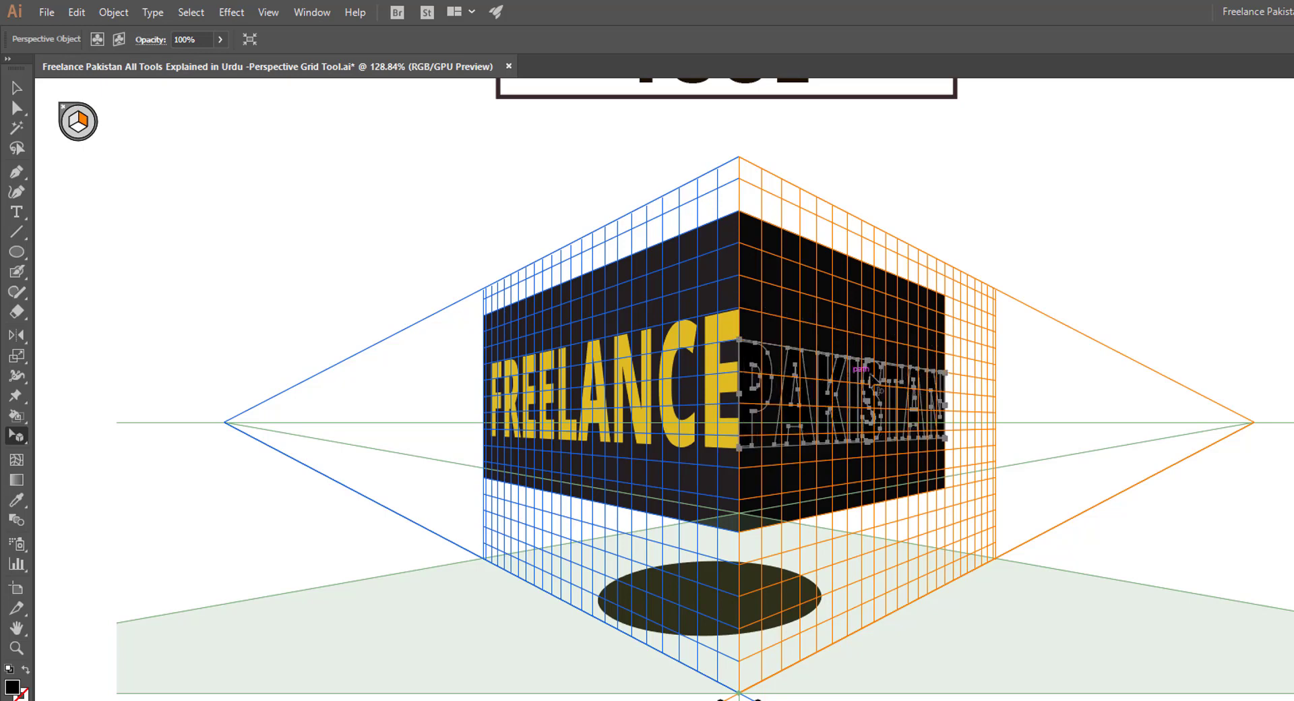
pyautogui.moveTo(943, 365); pyautogui.dragTo(945, 354)
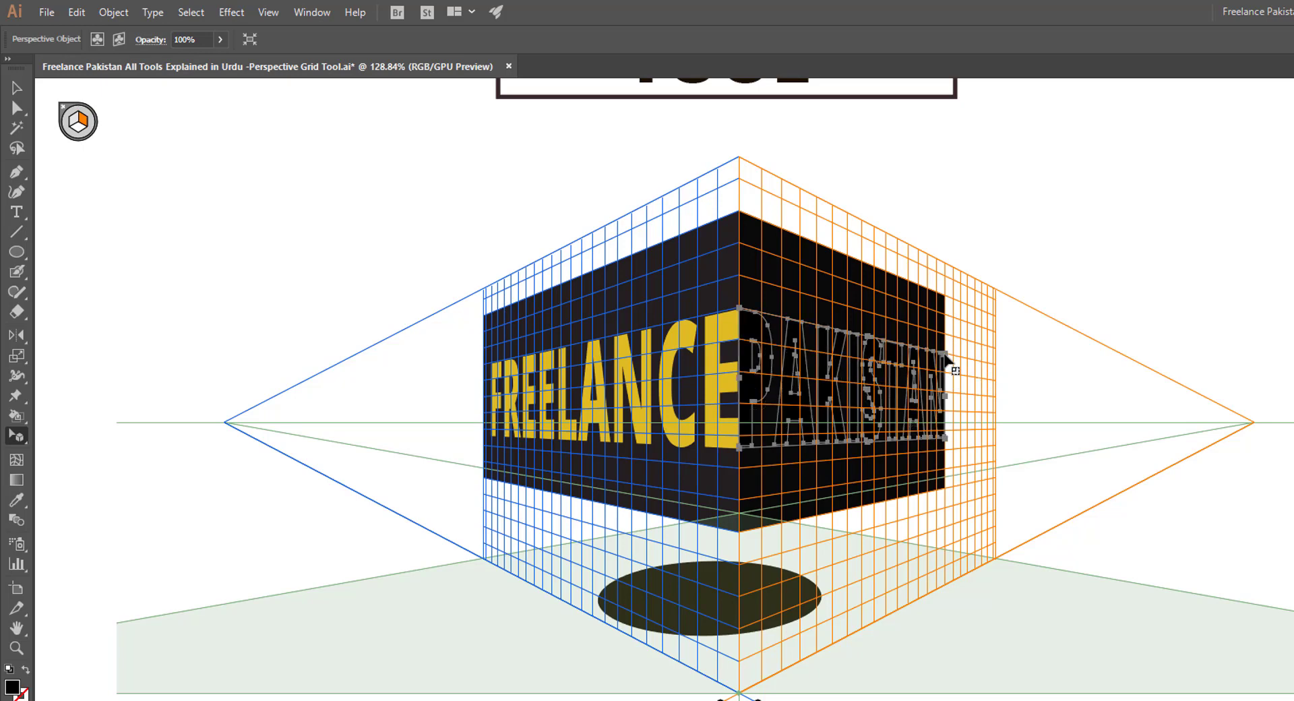
pyautogui.click(1072, 256)
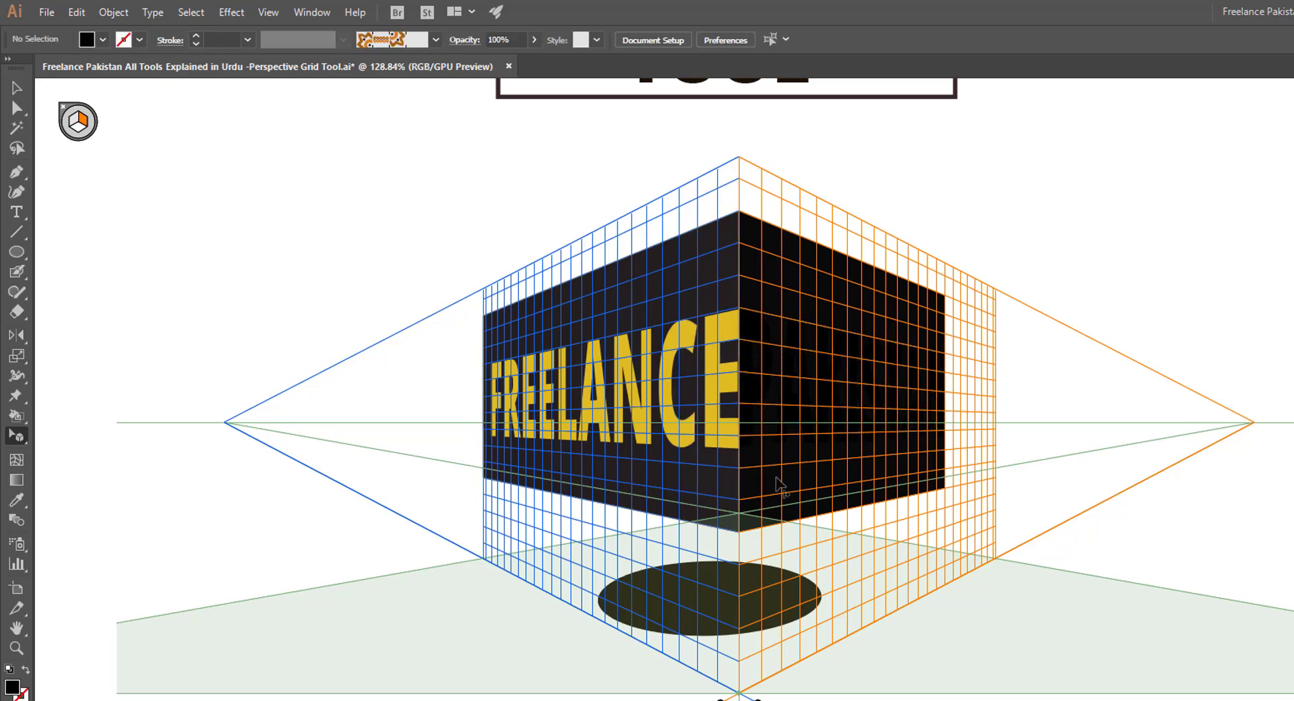
# - Recolour the PAKISTAN perspective text green (37B214), then leave isolation mode with nothing selected
pyautogui.doubleClick(751, 392)
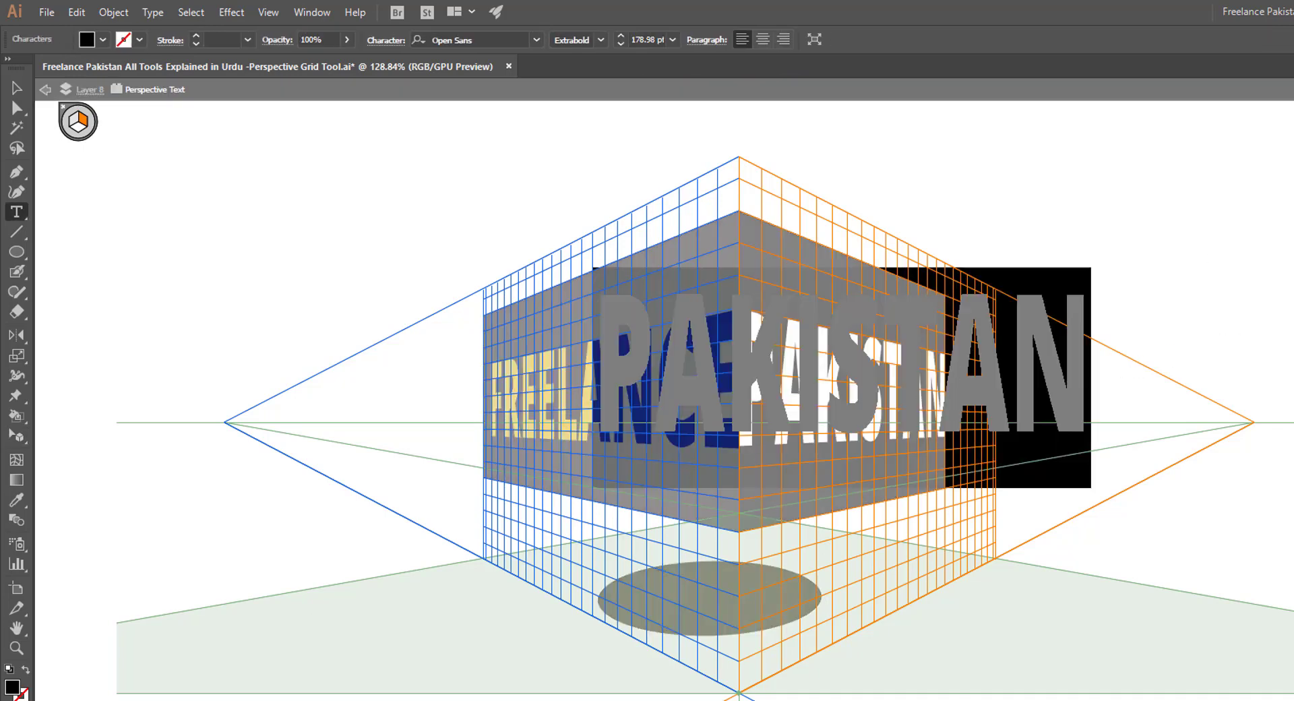
pyautogui.doubleClick(12, 686)
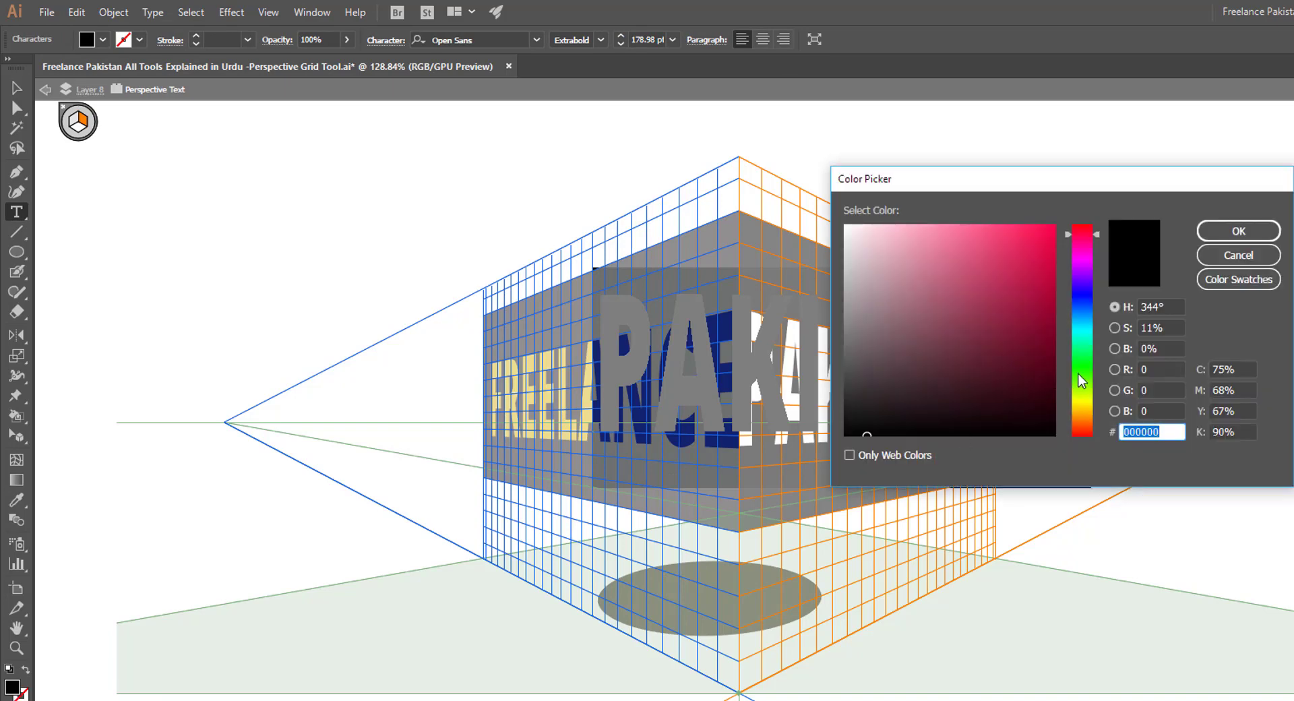
pyautogui.click(1081, 373)
pyautogui.click(1031, 287)
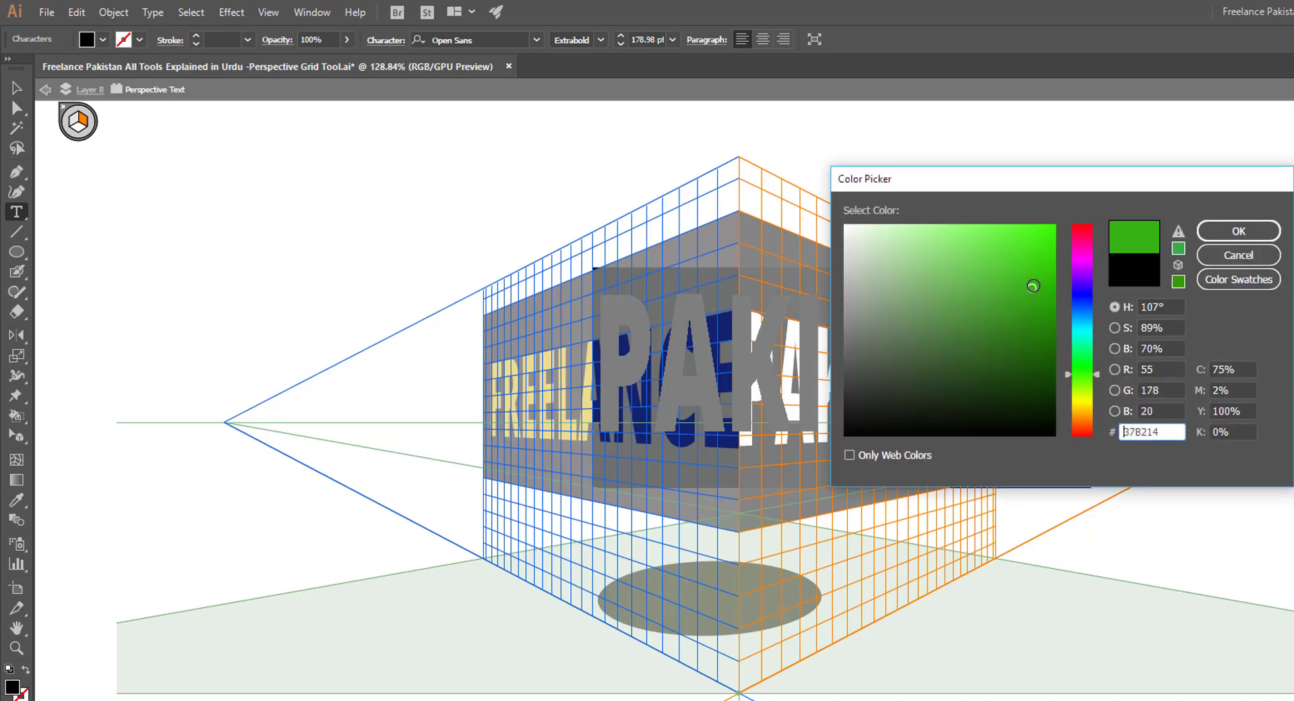
pyautogui.click(1261, 231)
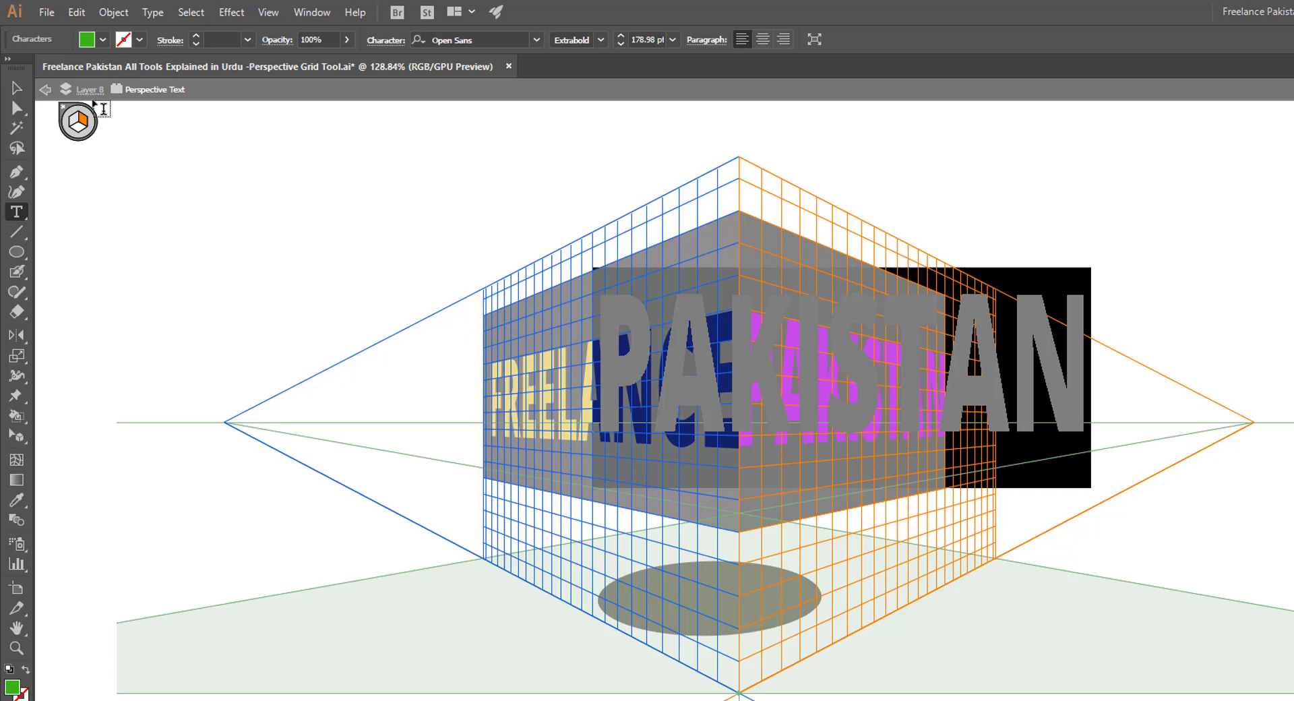
pyautogui.click(45, 90)
pyautogui.click(45, 90)
pyautogui.click(17, 88)
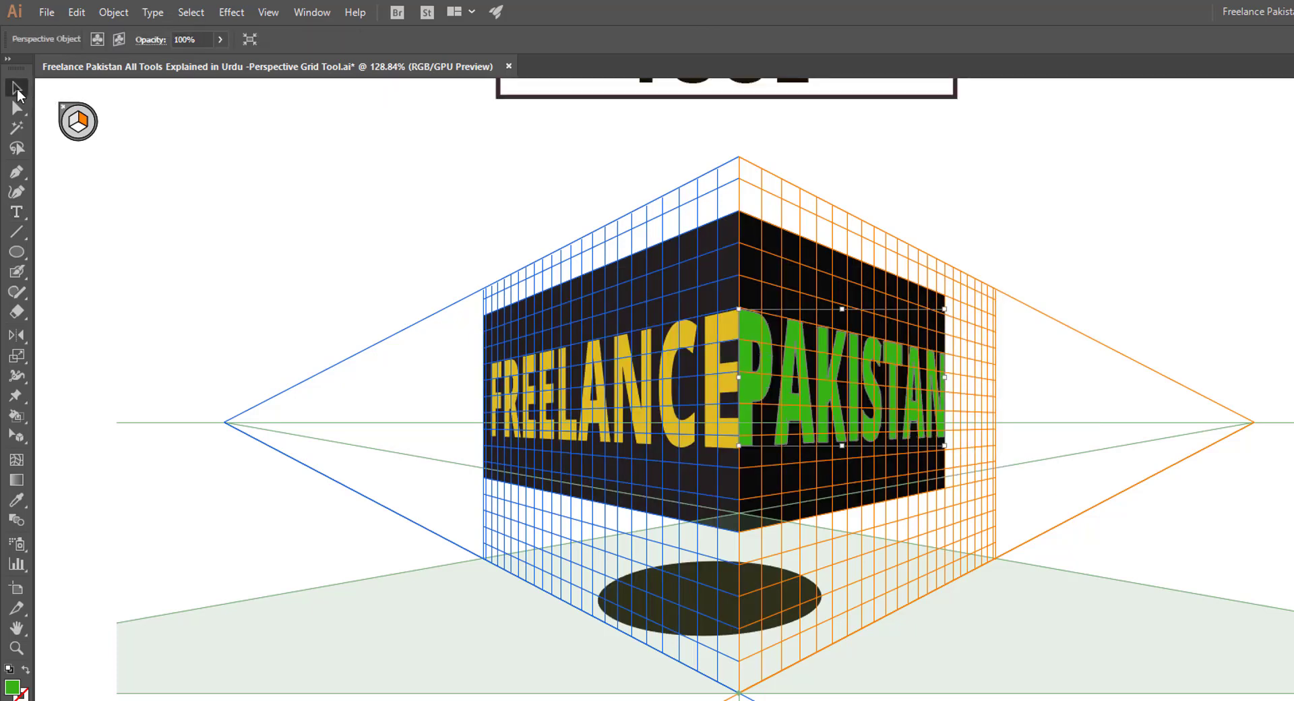
pyautogui.click(239, 162)
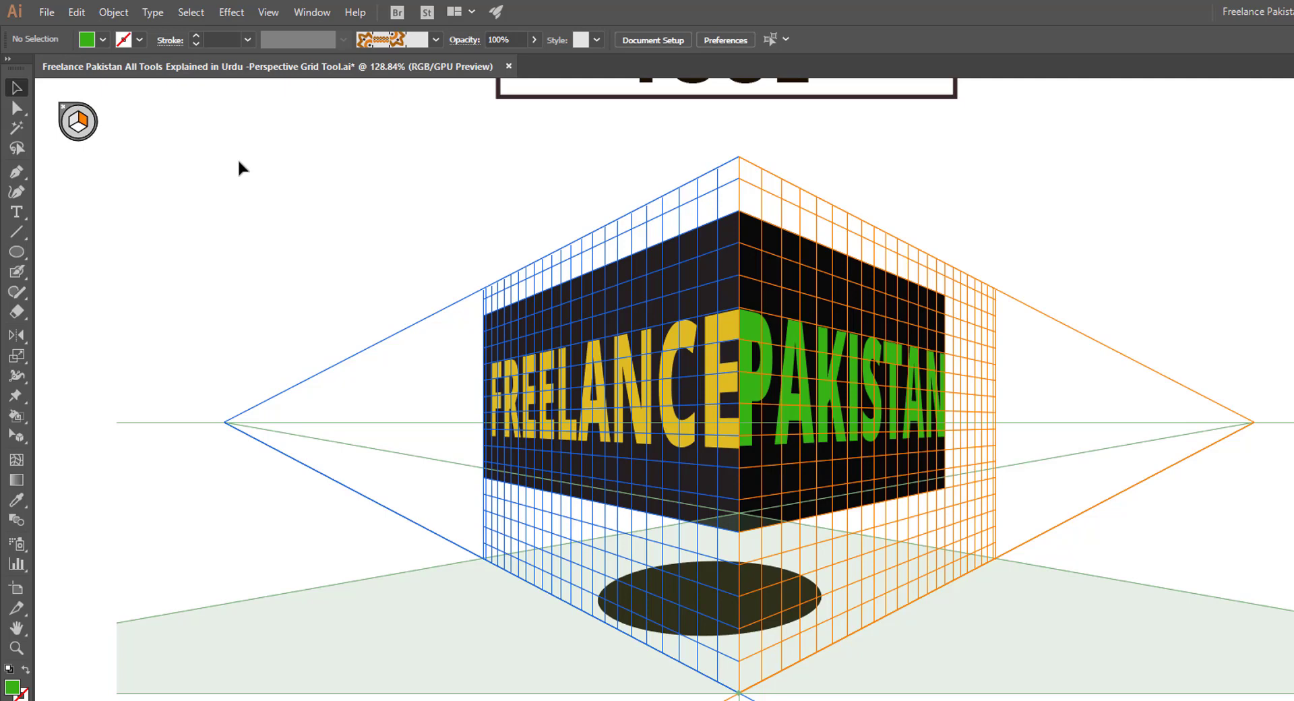
# - Hide the perspective grid to inspect the box and its ground ellipse, and show the grid again
pyautogui.hotkey('ctrl', 'shift', 'i')
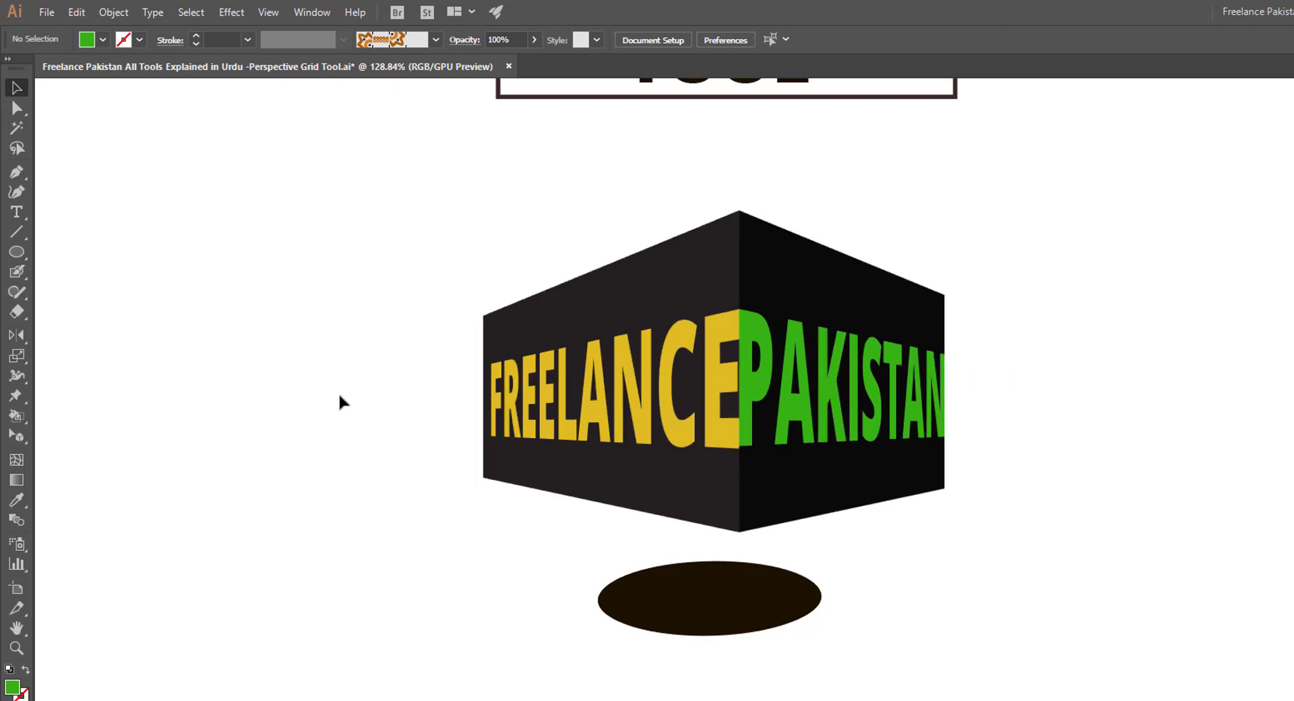
pyautogui.click(681, 580)
pyautogui.click(960, 565)
pyautogui.hotkey('ctrl', 'shift', 'i')
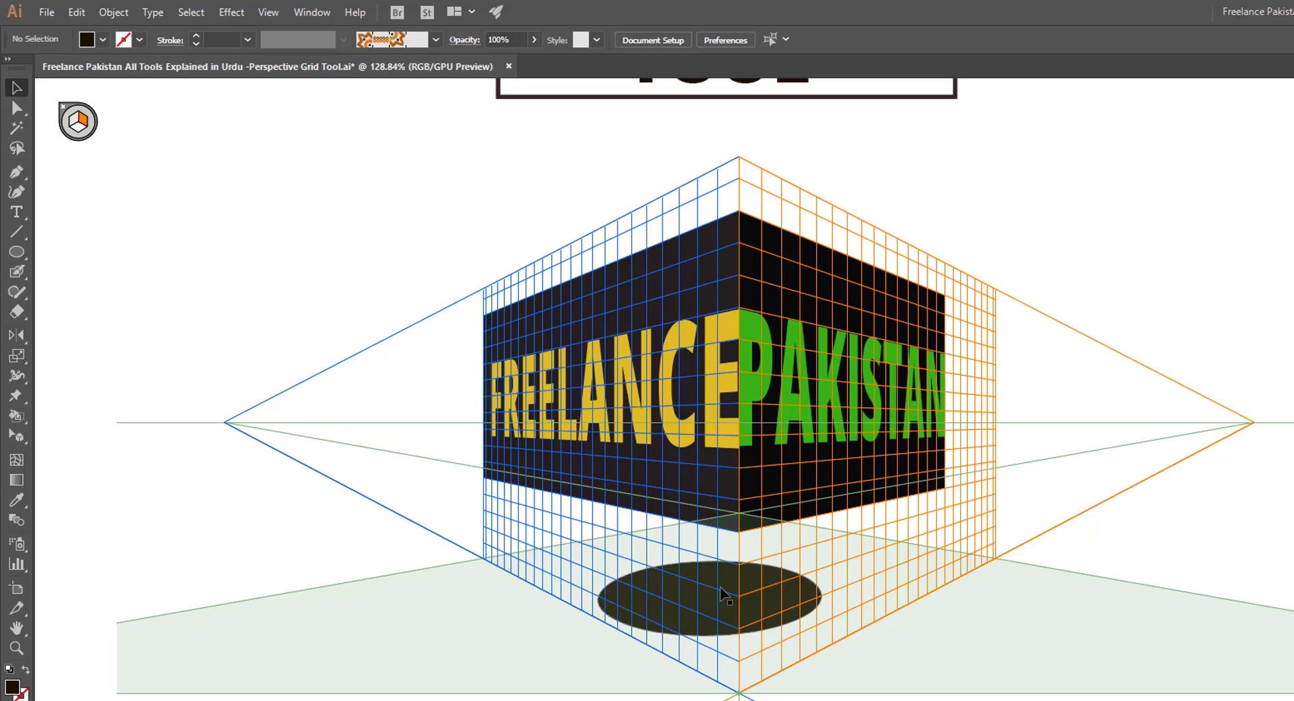
# - Create the point text WELCOME on the empty artboard area above the box's left side
pyautogui.click(18, 212)
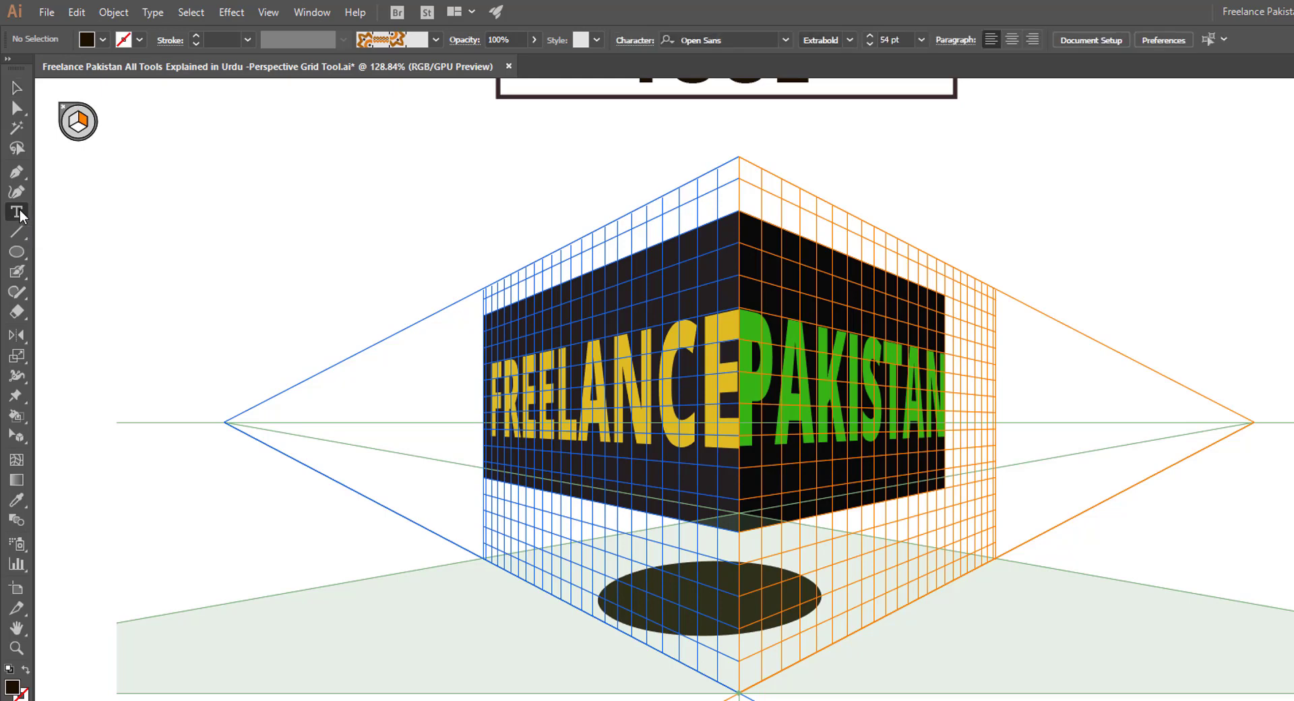
pyautogui.click(195, 219)
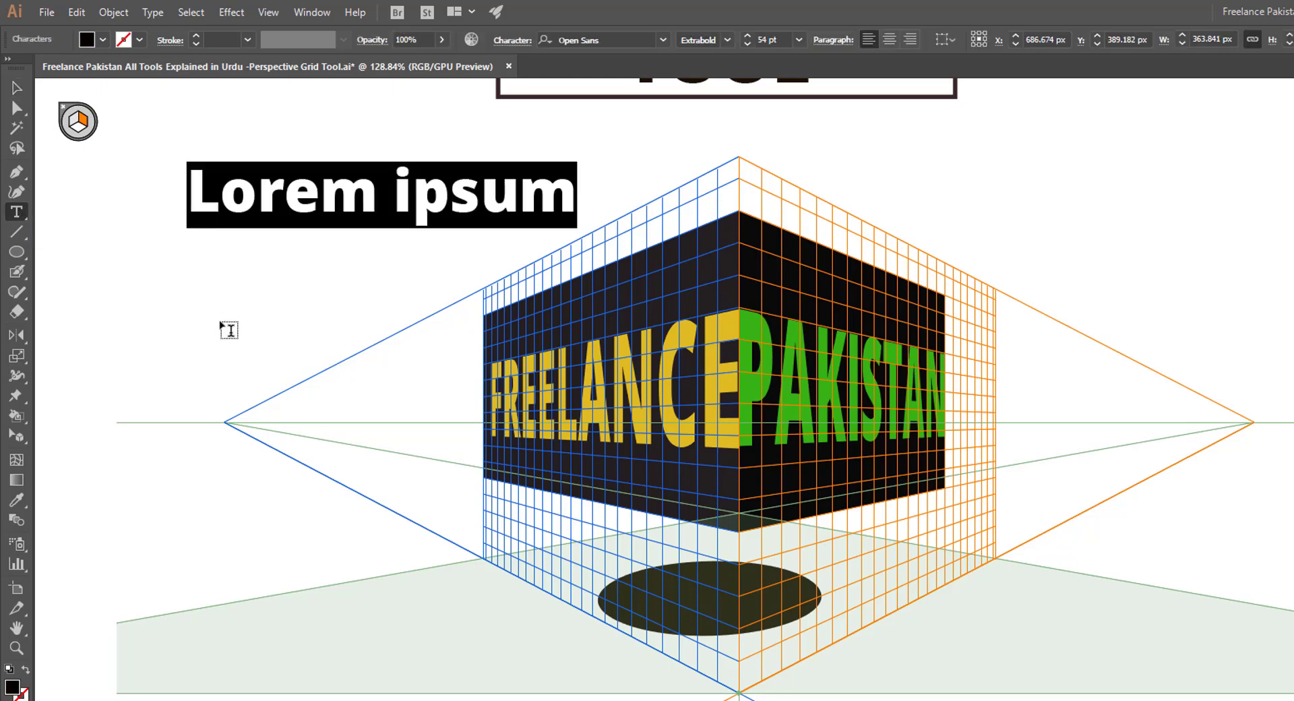
pyautogui.write('WELCOME')
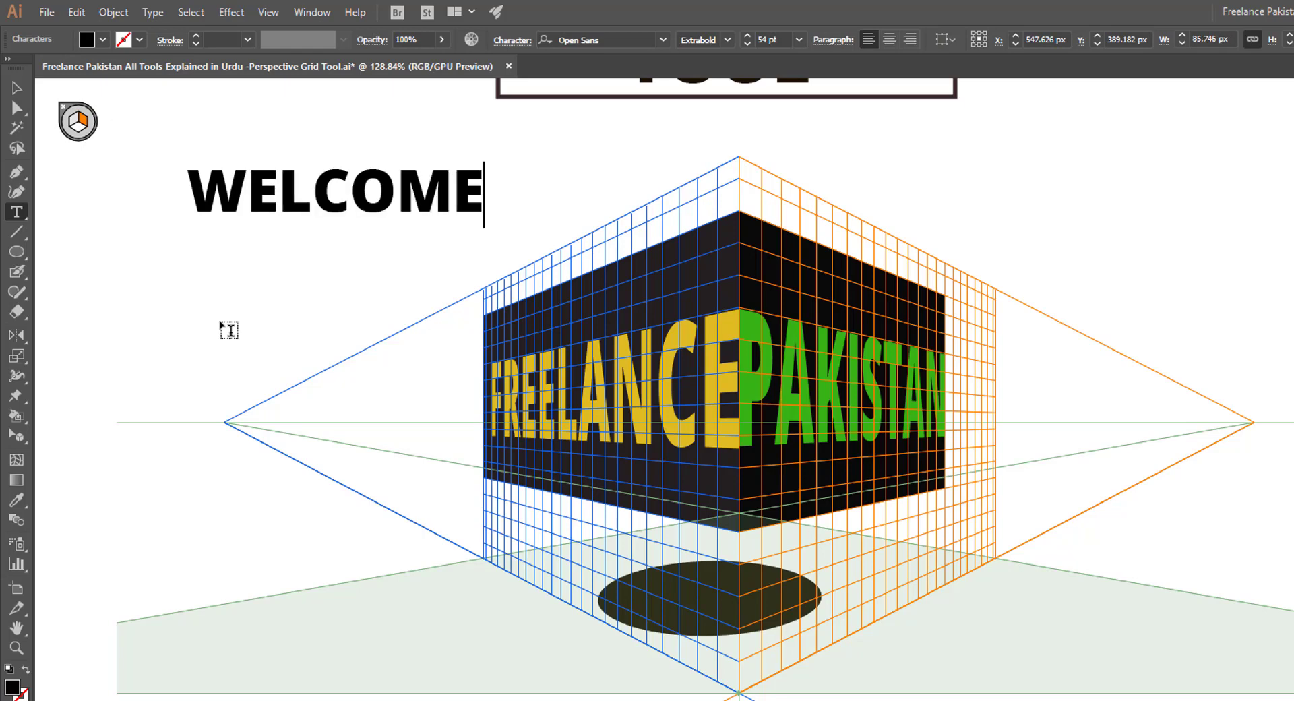
pyautogui.press('Escape')
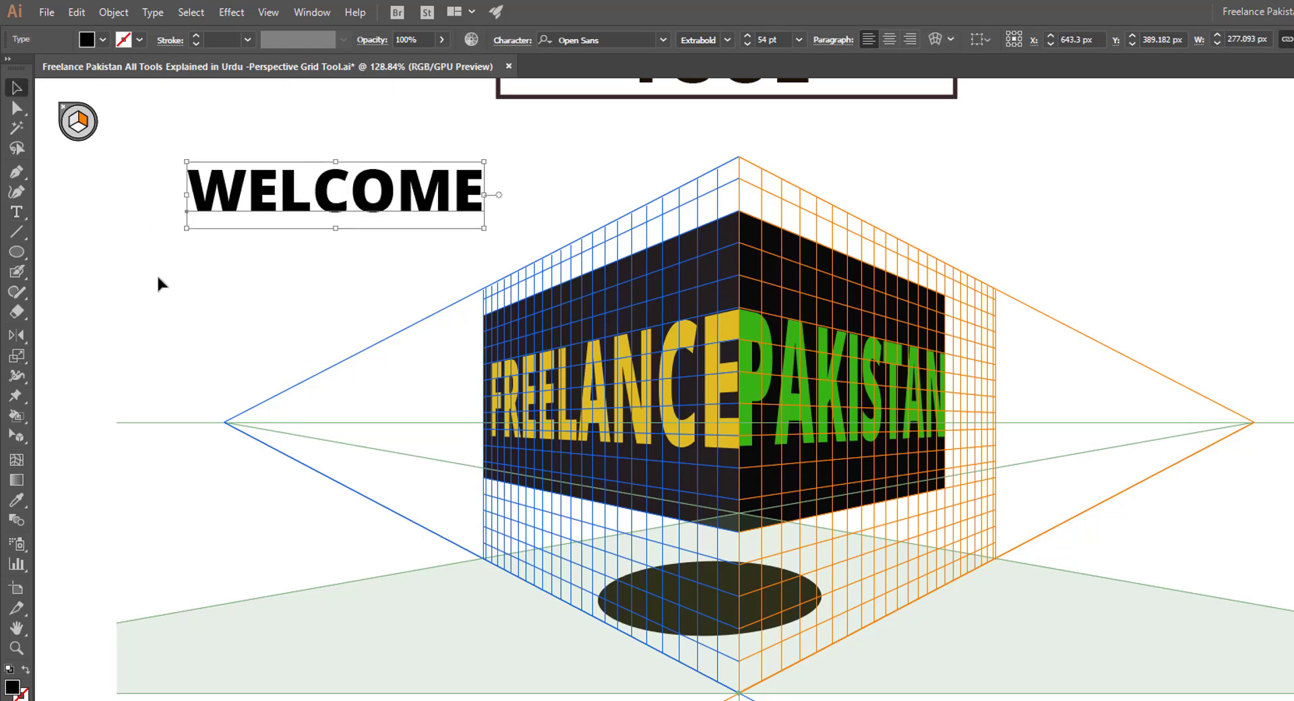
# - Attach the WELCOME text to the ground plane, position it on the ellipse below the box, and deselect it
pyautogui.hotkey('shift', 'v')
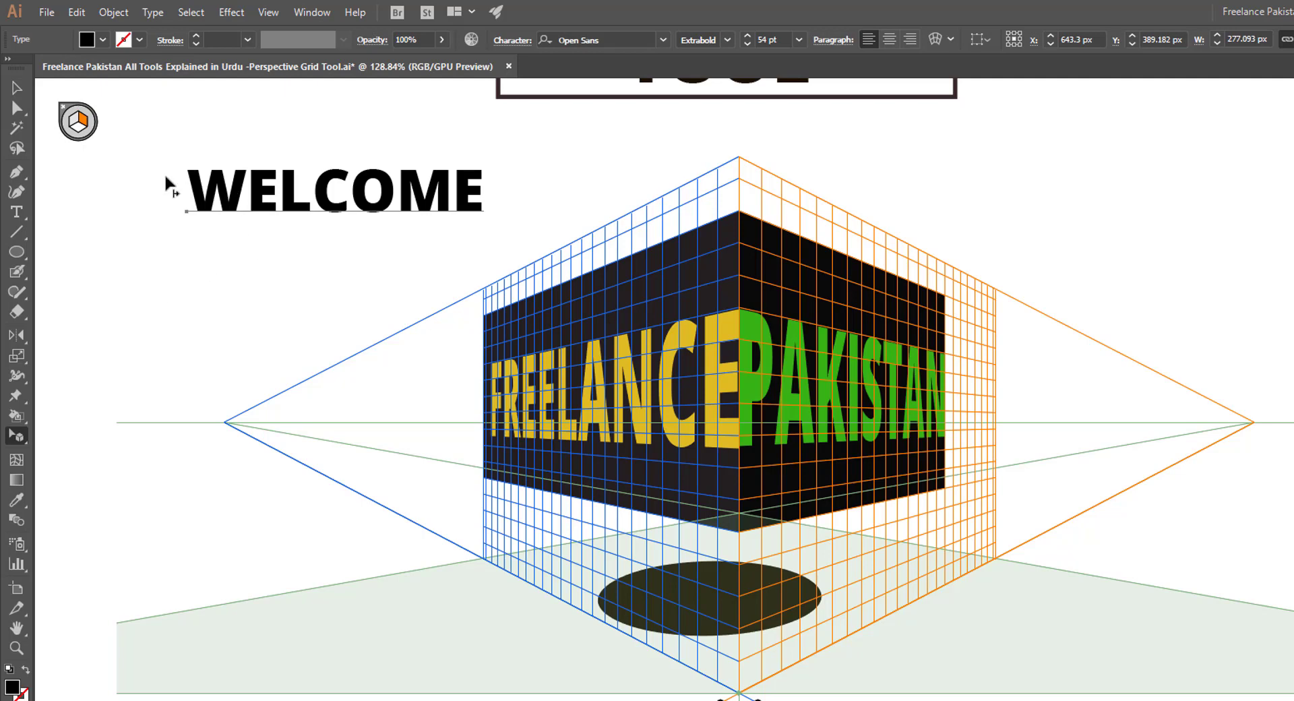
pyautogui.click(77, 130)
pyautogui.moveTo(259, 199); pyautogui.dragTo(674, 590)
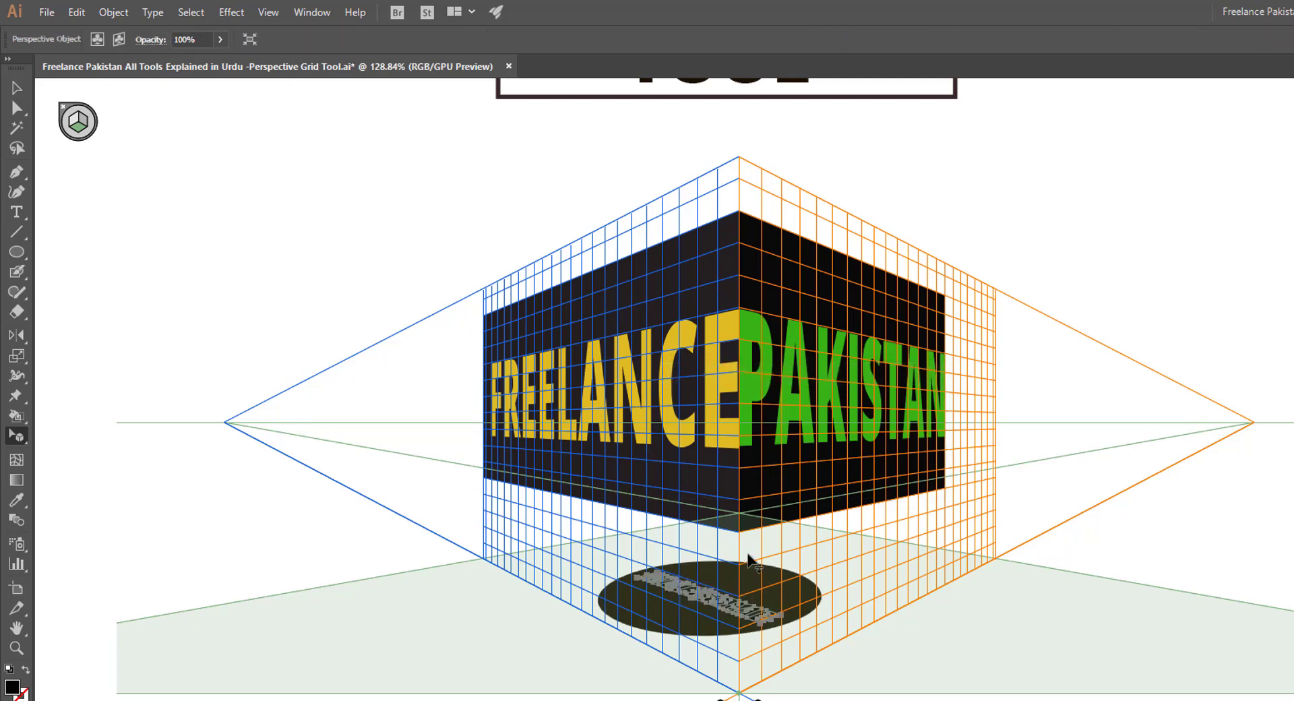
pyautogui.moveTo(683, 617); pyautogui.dragTo(699, 594)
pyautogui.click(381, 251)
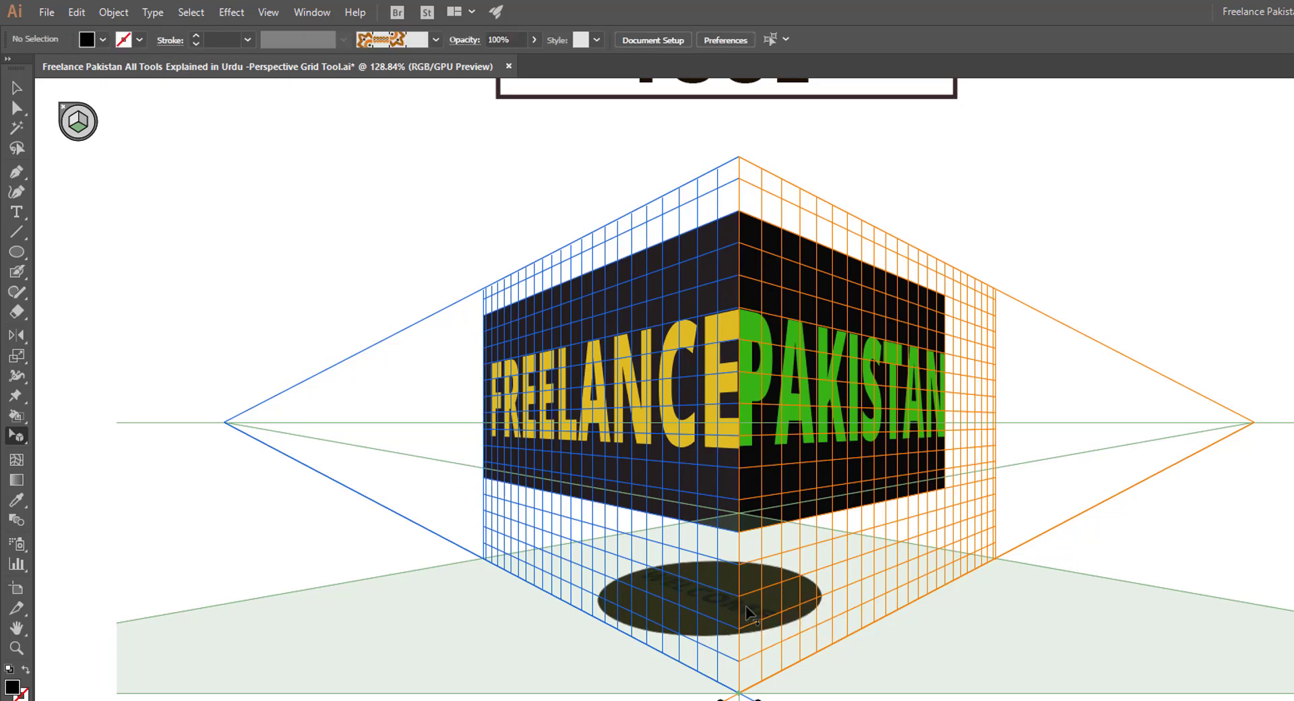
# - Recolour the WELCOME perspective text on the ellipse white, then leave isolation mode with nothing selected
pyautogui.doubleClick(706, 597)
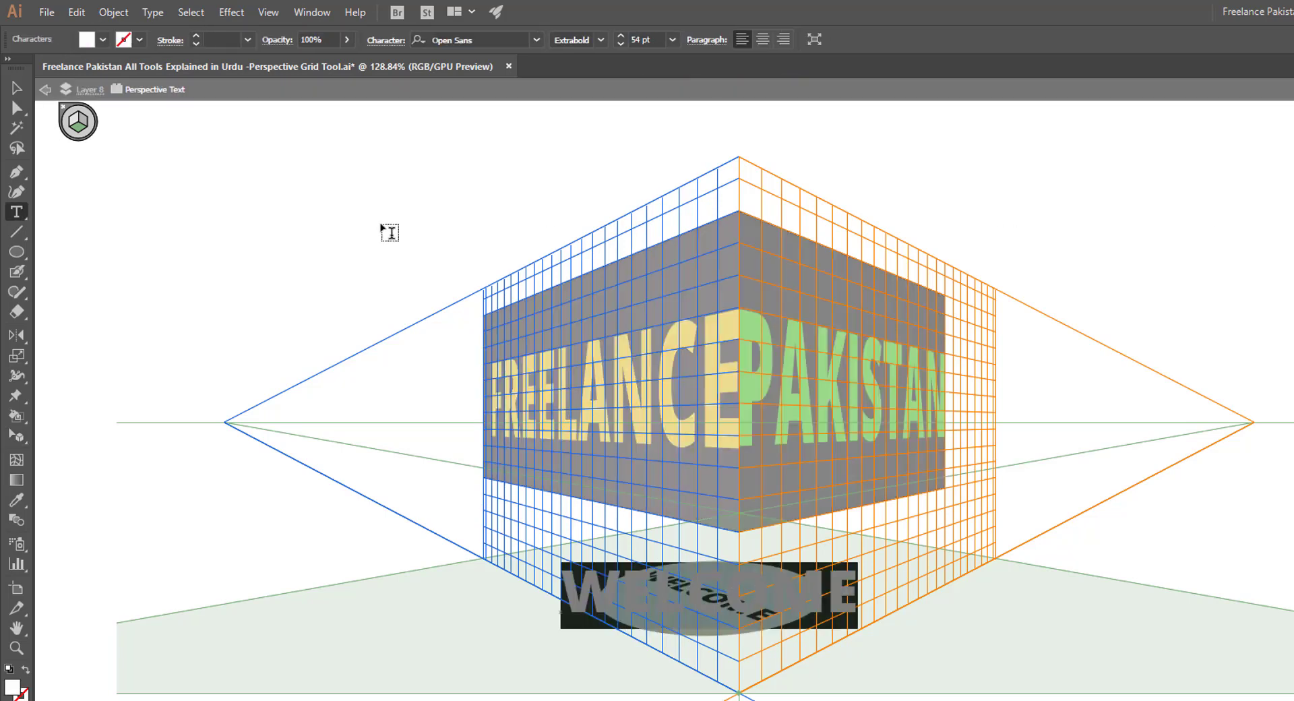
pyautogui.click(47, 90)
pyautogui.click(46, 90)
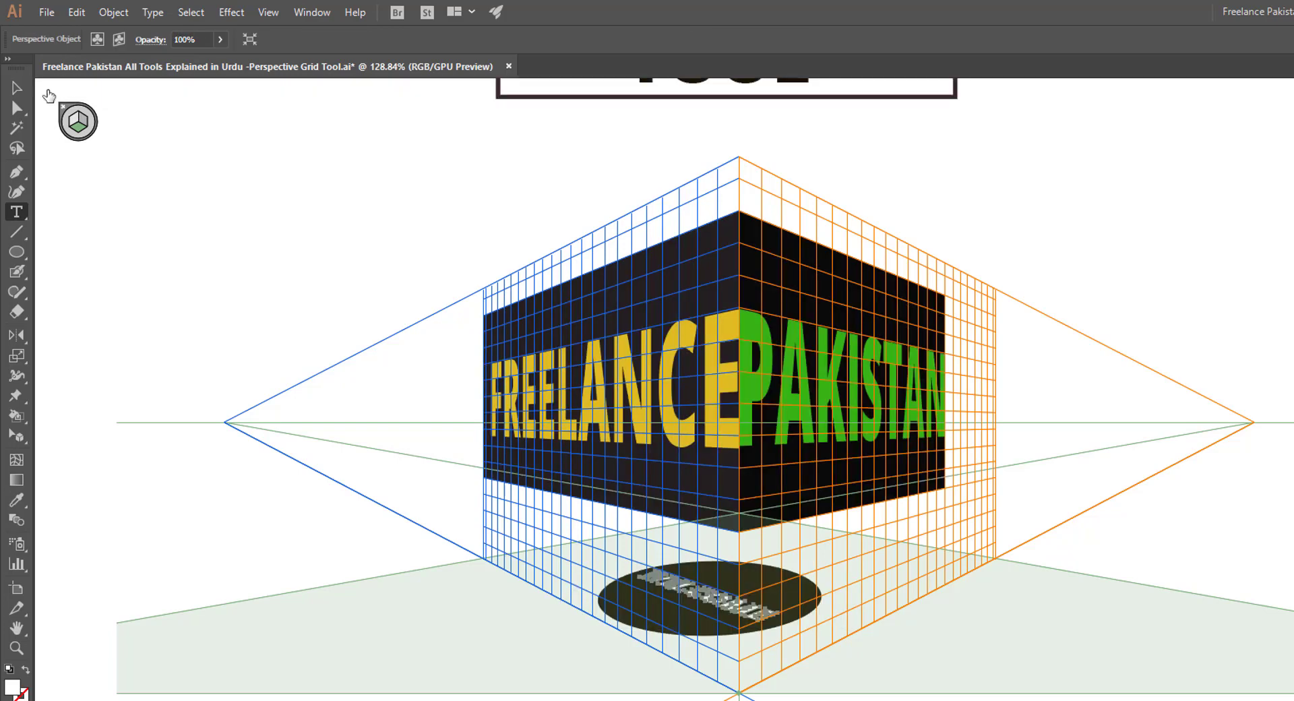
pyautogui.click(16, 87)
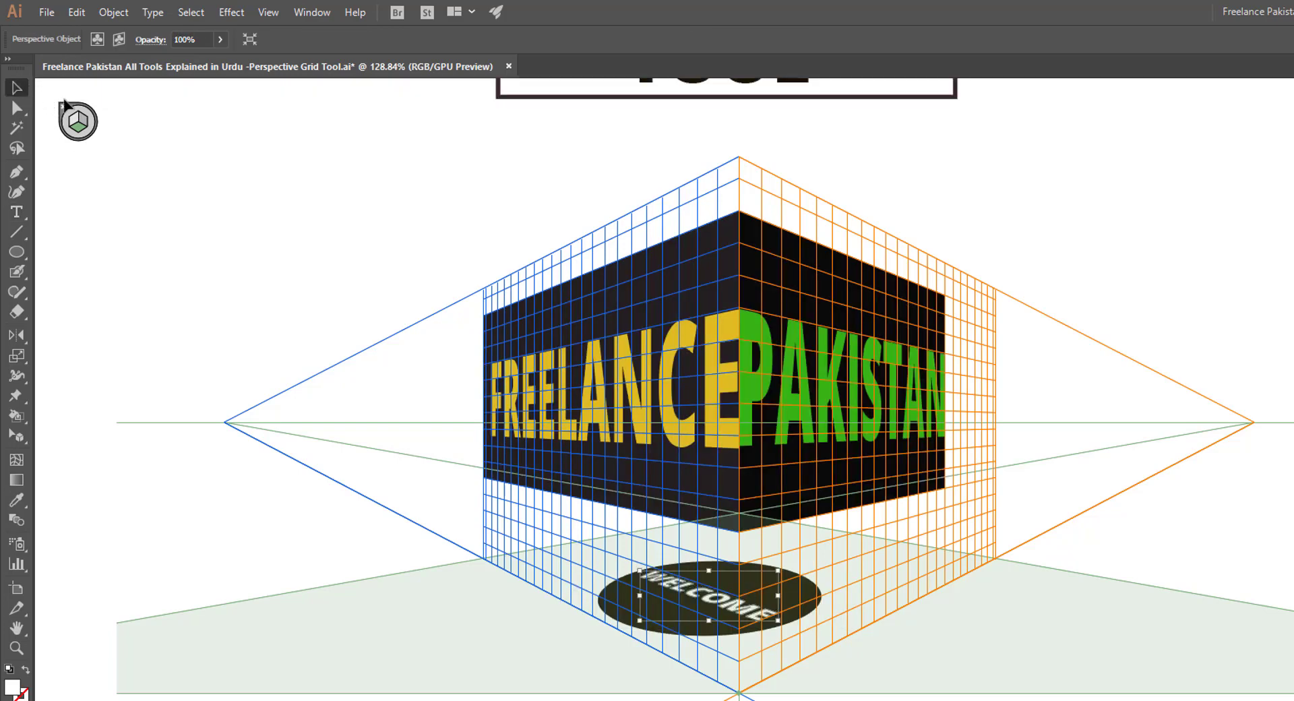
pyautogui.click(293, 177)
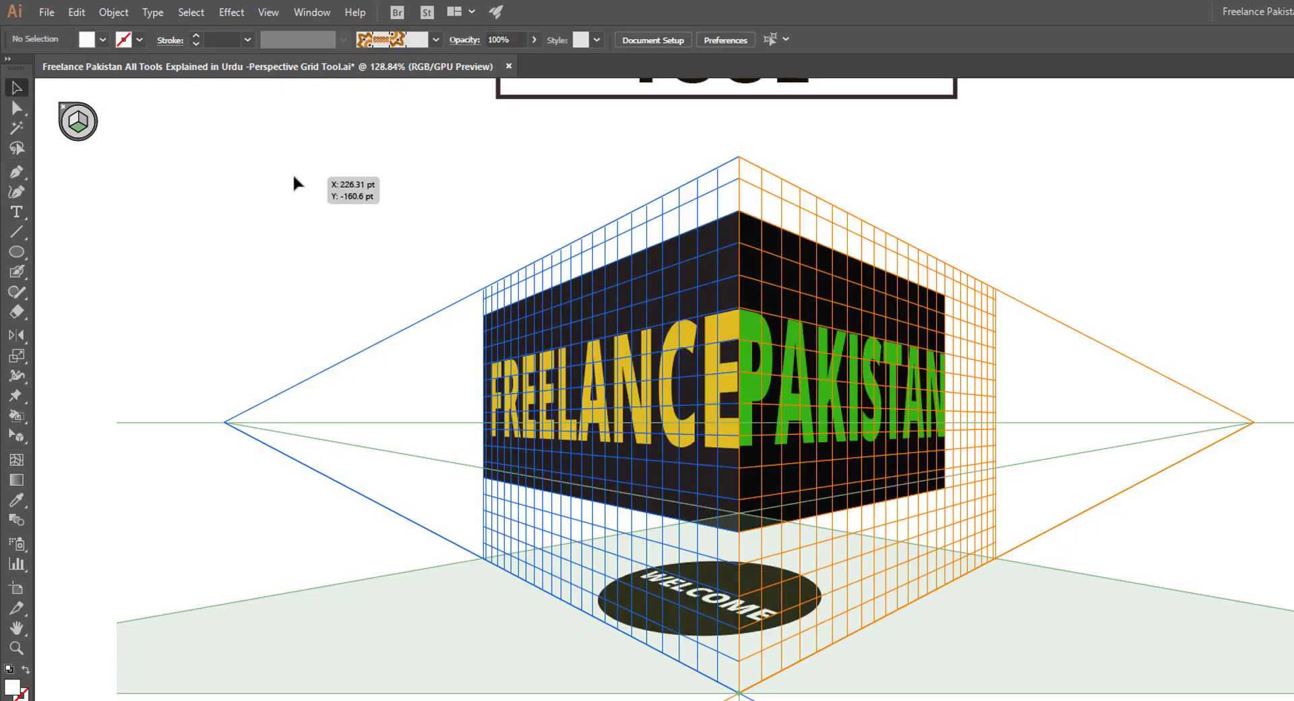
# - Hide the perspective grid, leave nothing selected, and activate the Perspective Selection tool
pyautogui.hotkey('ctrl', 'shift', 'i')
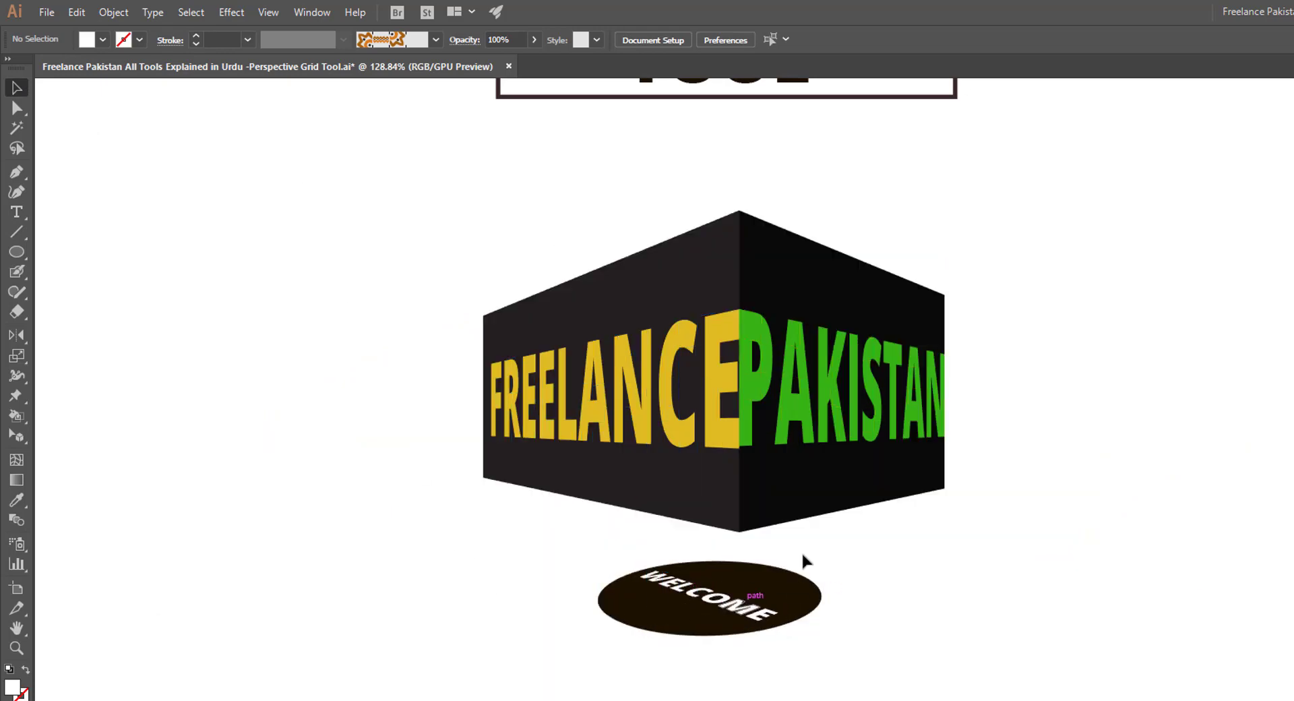
pyautogui.click(765, 622)
pyautogui.click(918, 650)
pyautogui.hotkey('shift', 'v')
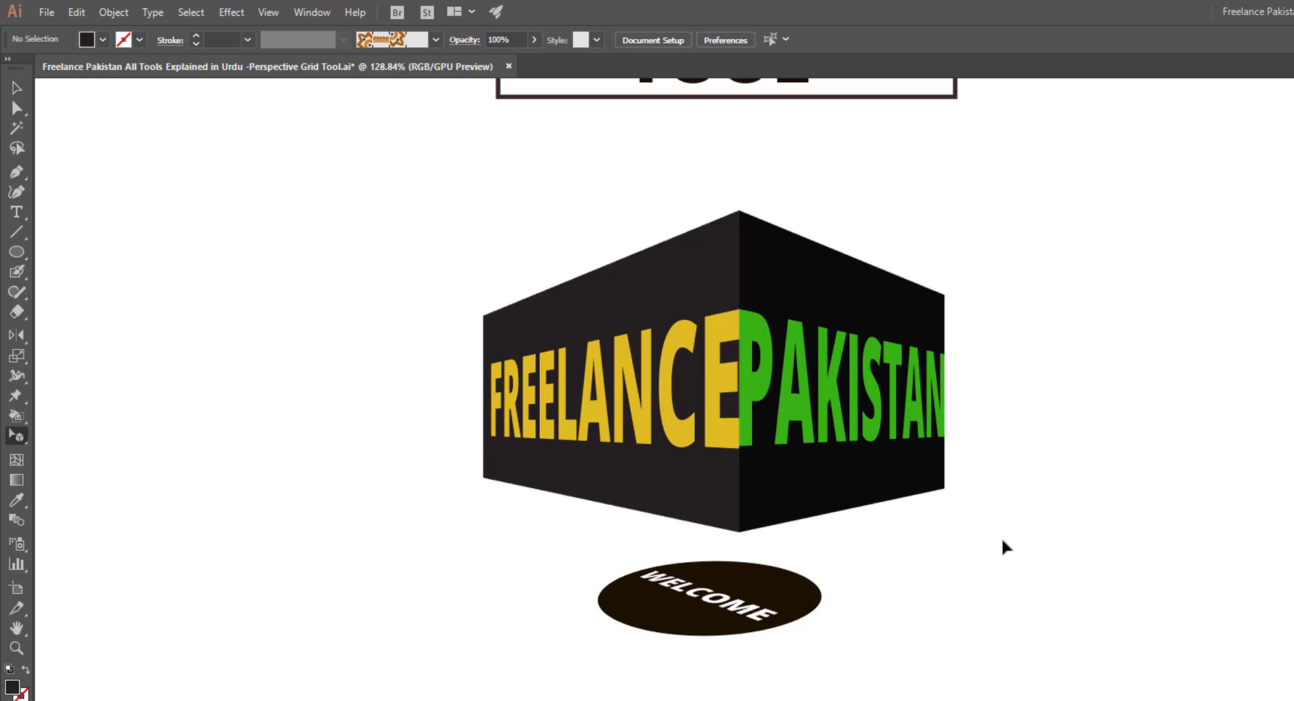